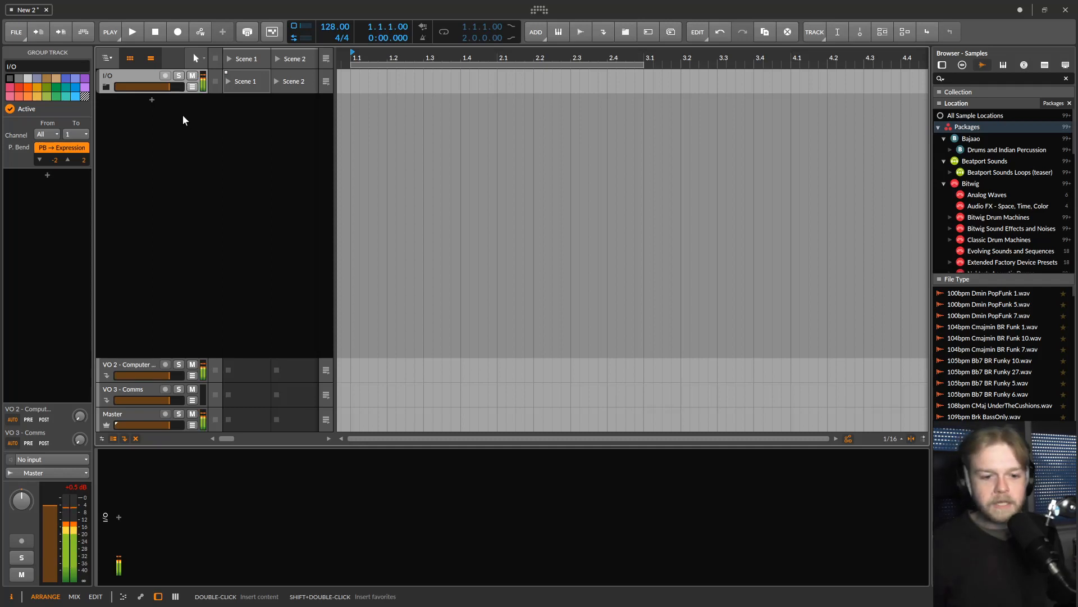
Create an instrument track with the Polymer synth and turn its VO 2 - Computer send fully up
double_click(153, 103)
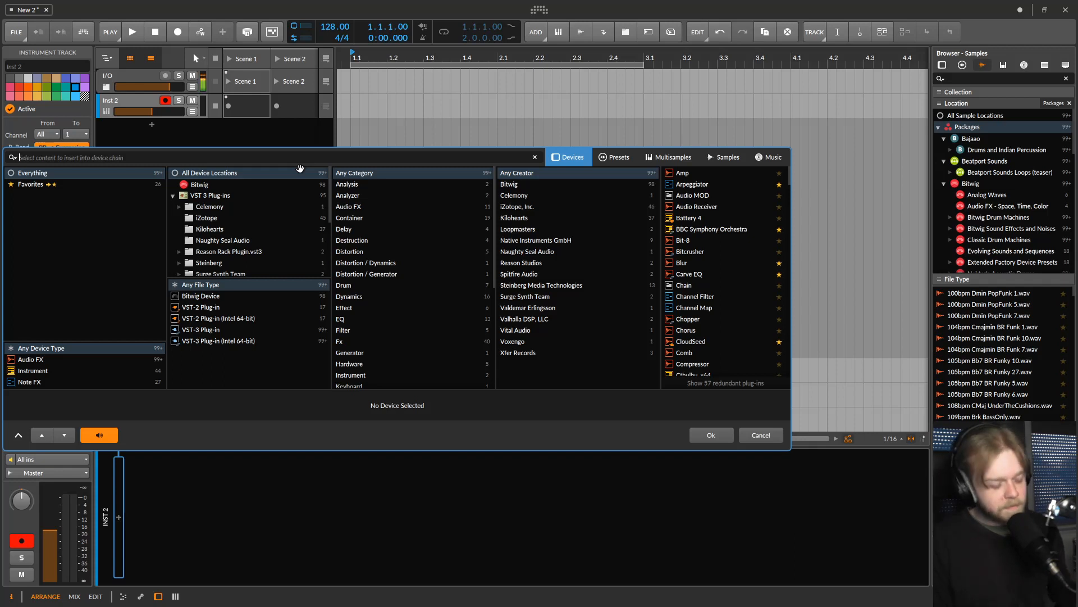
type("po")
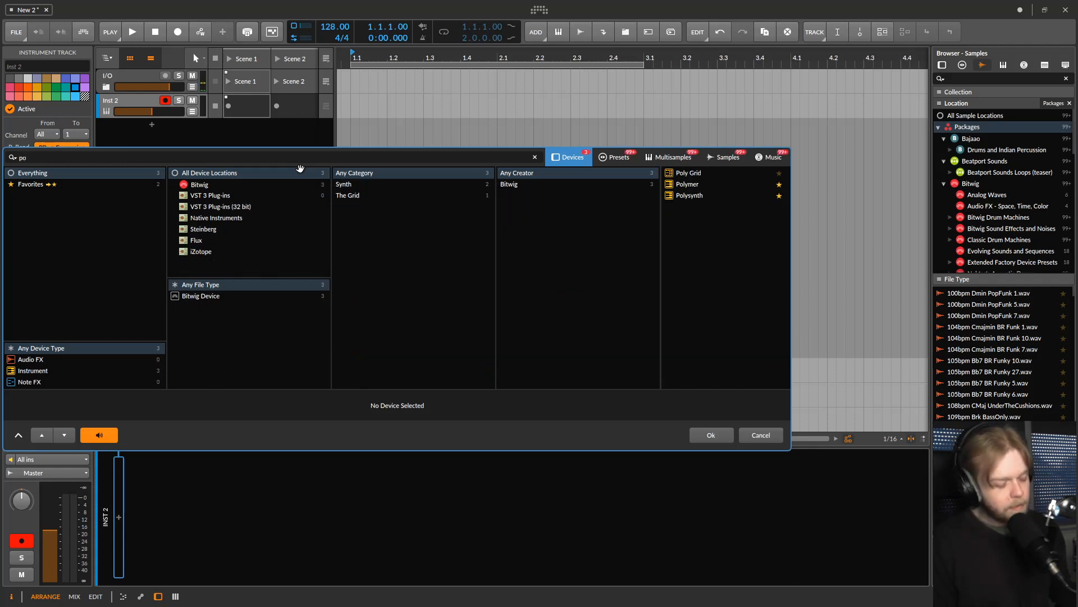
type("lymer")
key("Down")
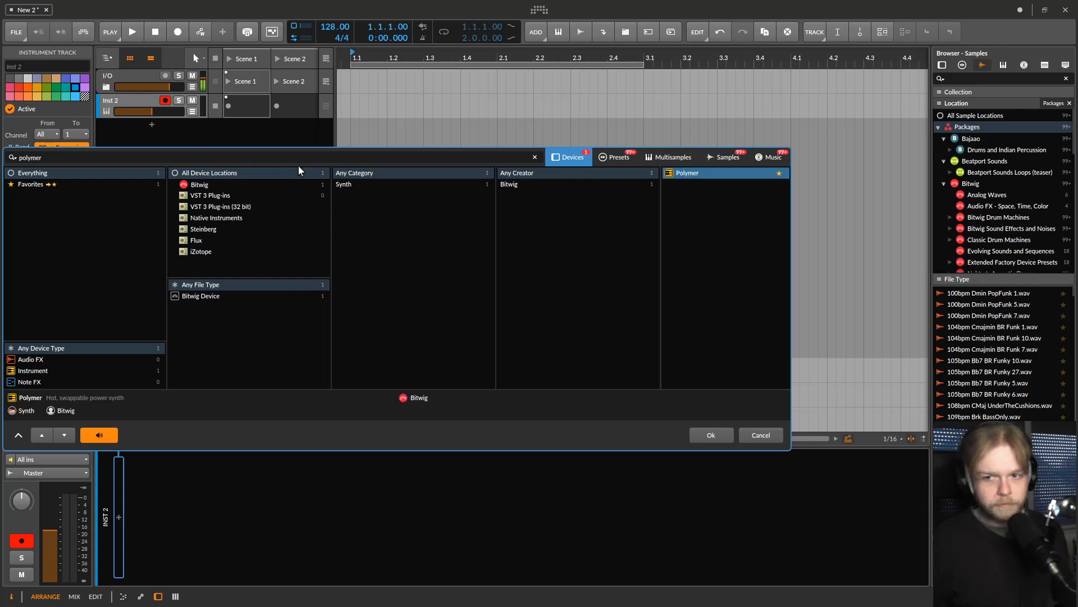
key("Return")
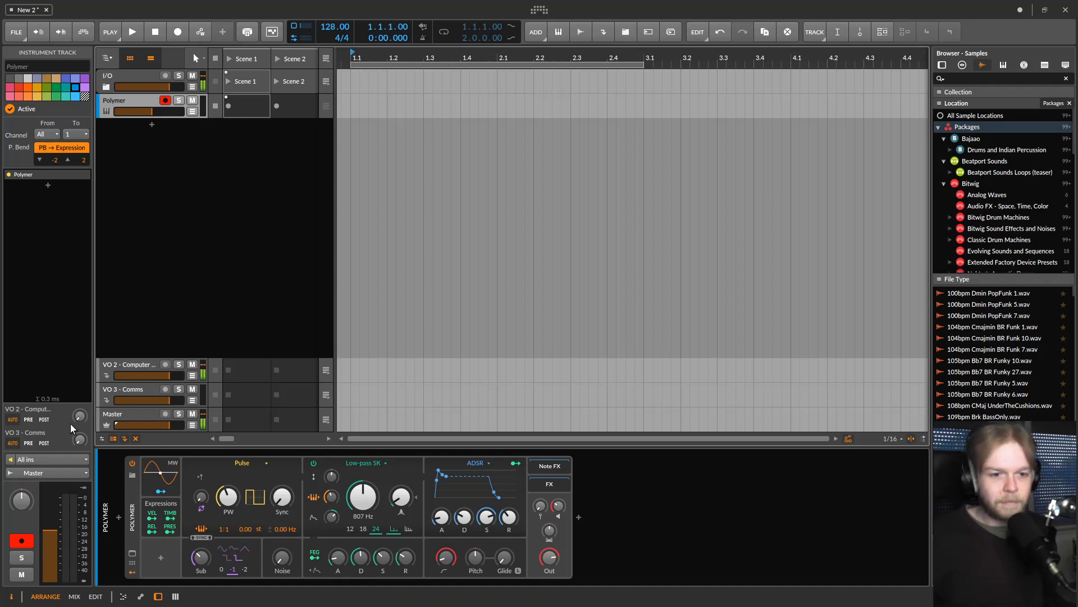
left_click_drag(76, 421, 76, 359)
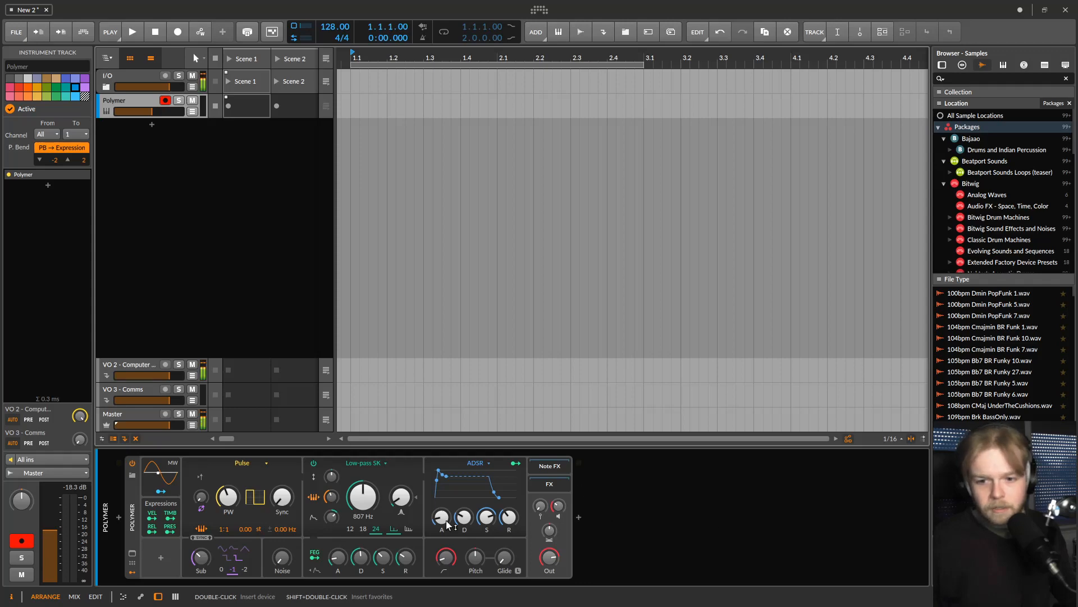
Insert a Peak Limiter directly after Polymer and remove it again
left_click(578, 517)
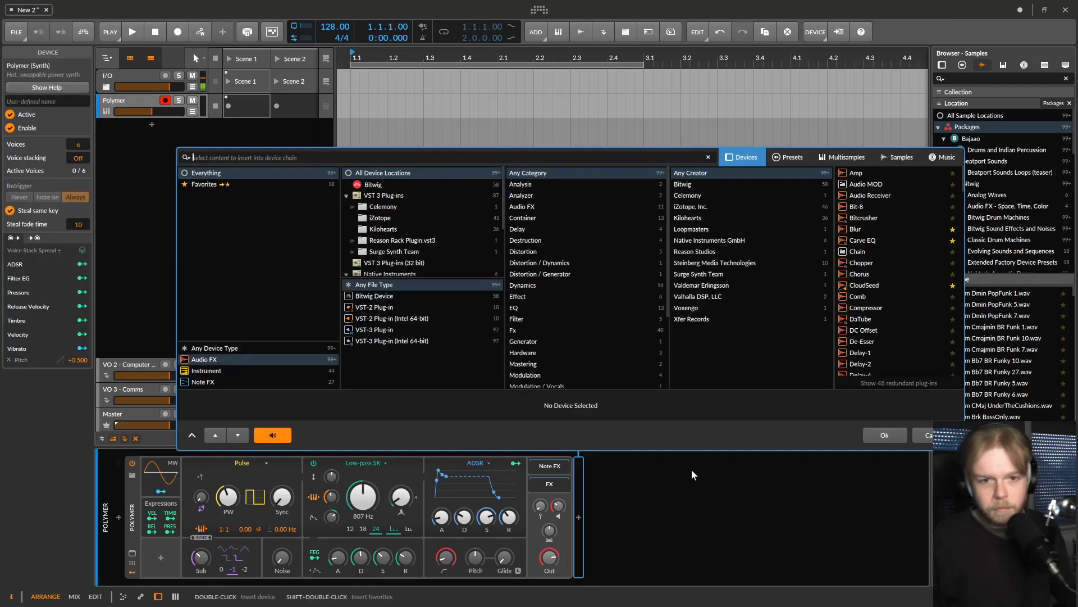
type("ch")
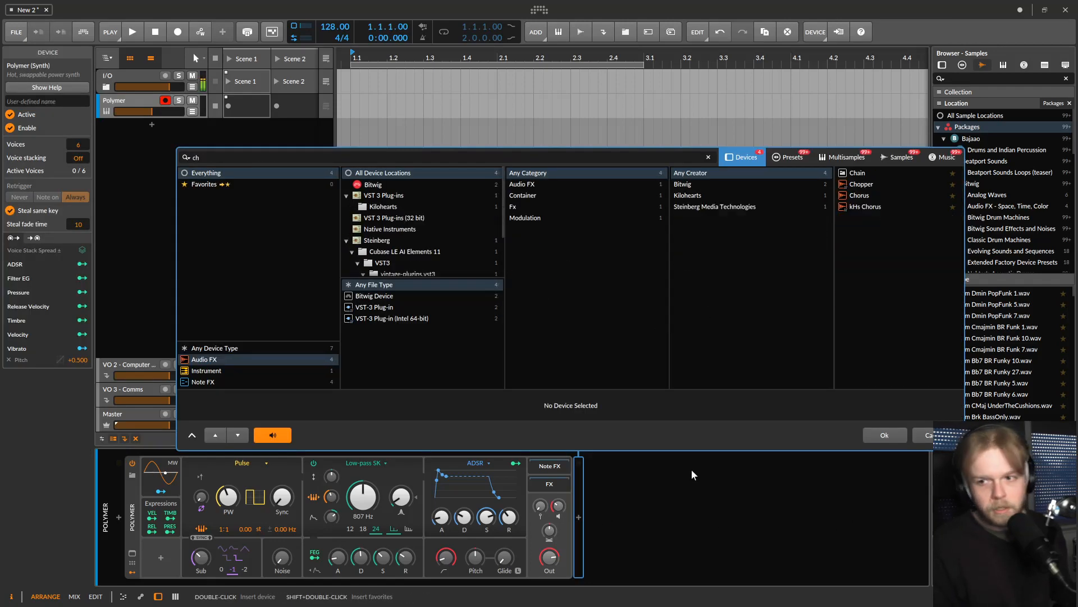
key("BackSpace")
key("BackSpace")
type("pea")
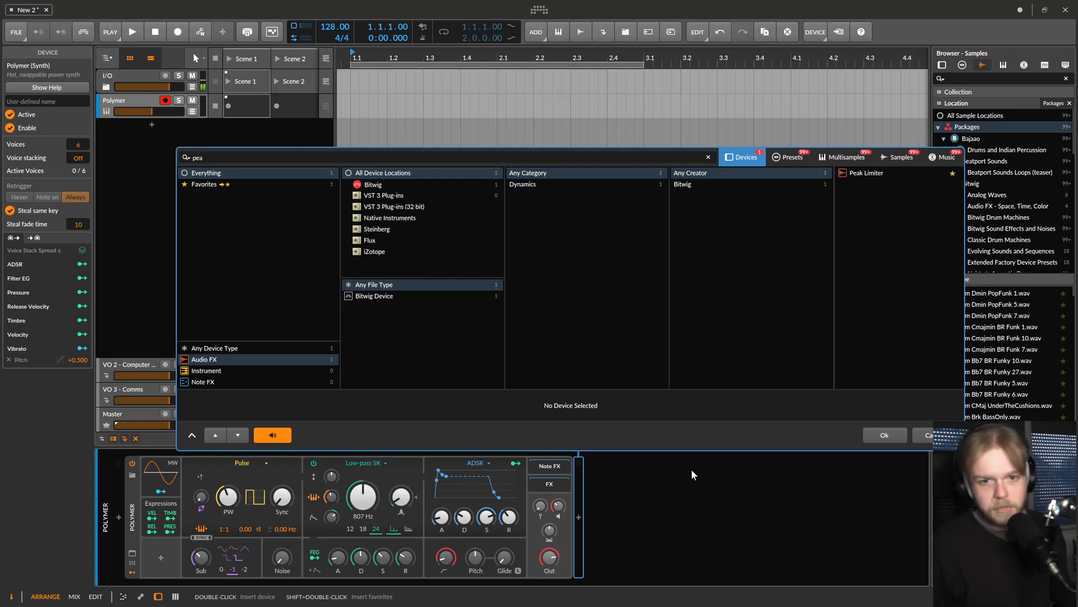
key("Down")
key("Return")
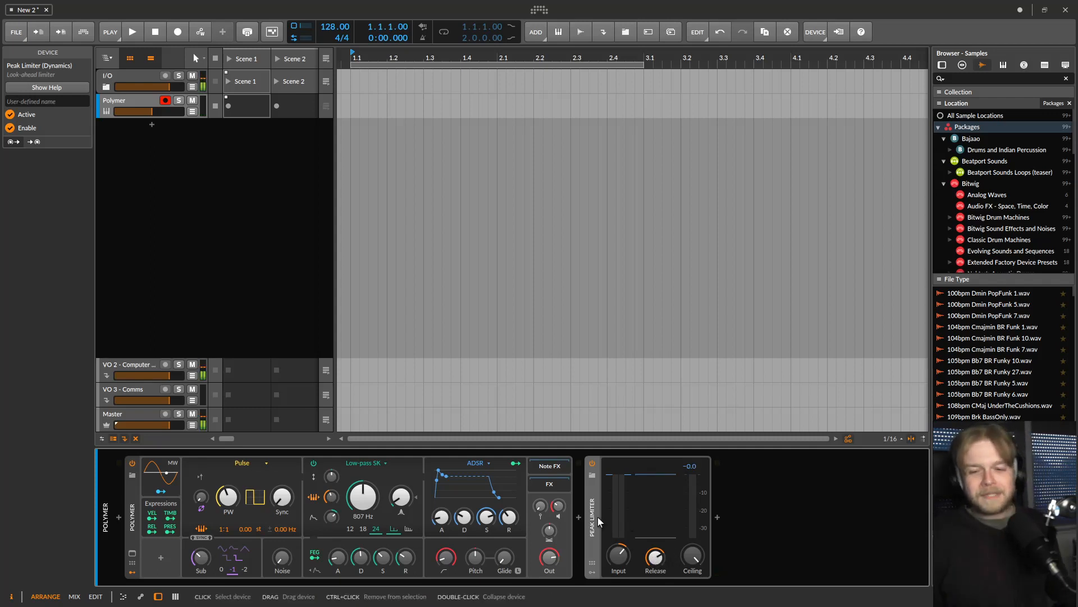
key("Delete")
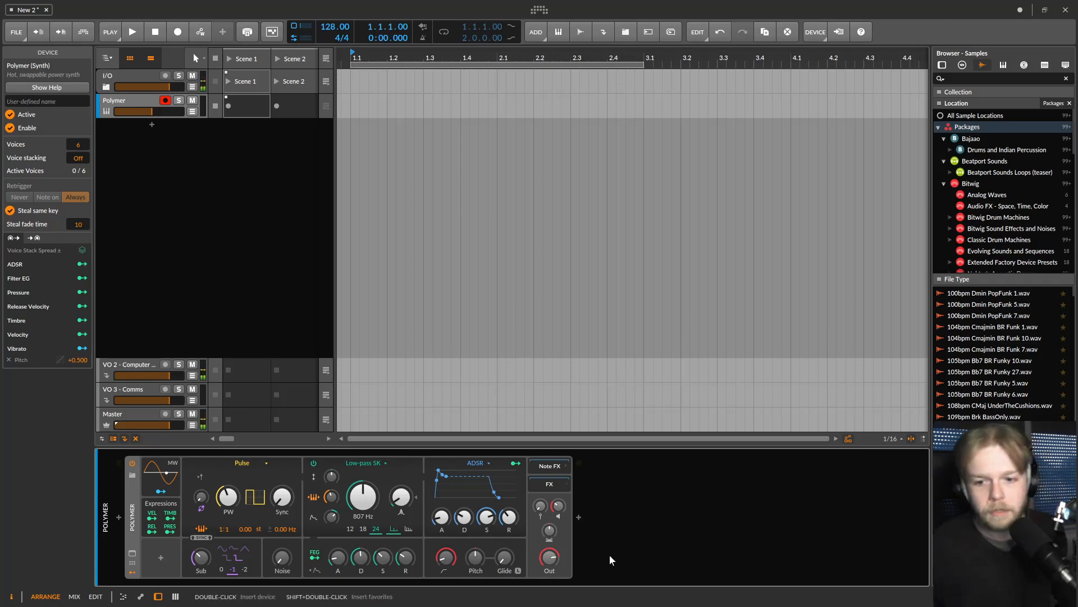
Insert the Neutron Pro plug-in after Polymer and enlarge its window
left_click(579, 518)
type("neutron")
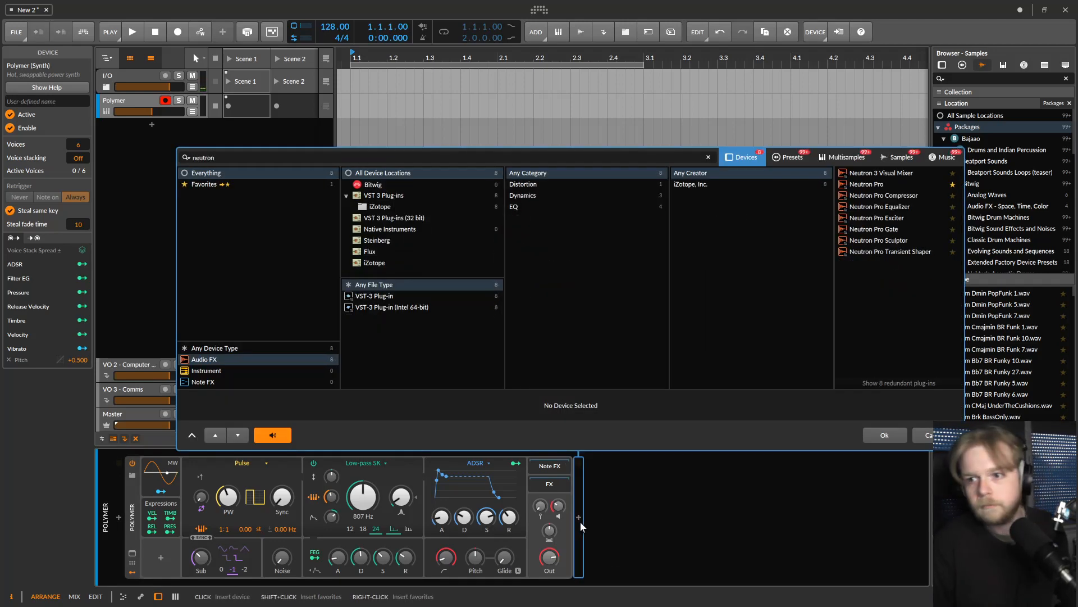
key("Down")
key("Return")
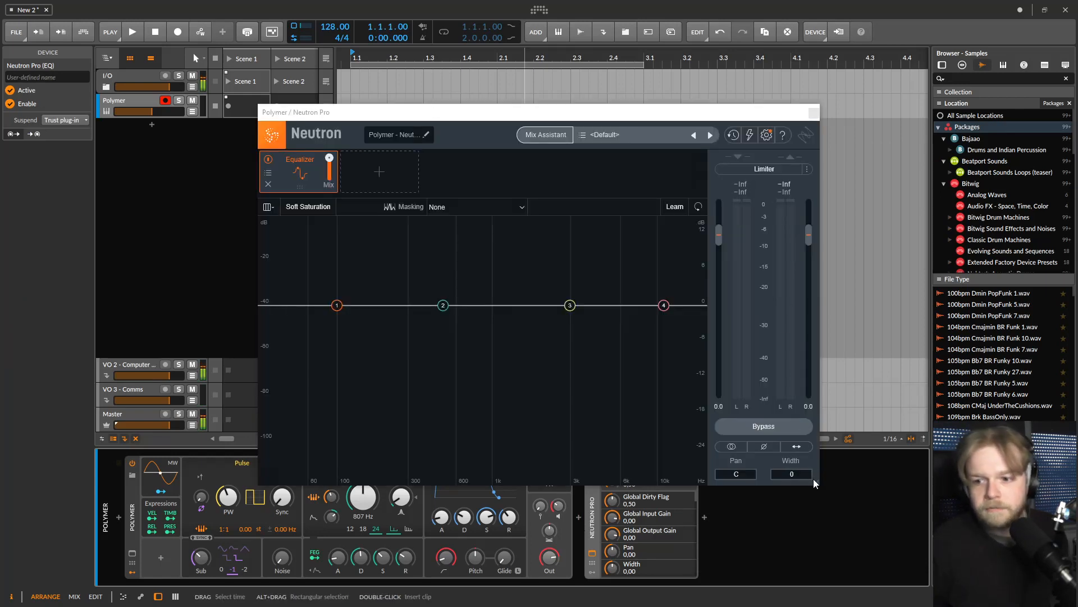
left_click_drag(816, 484, 894, 513)
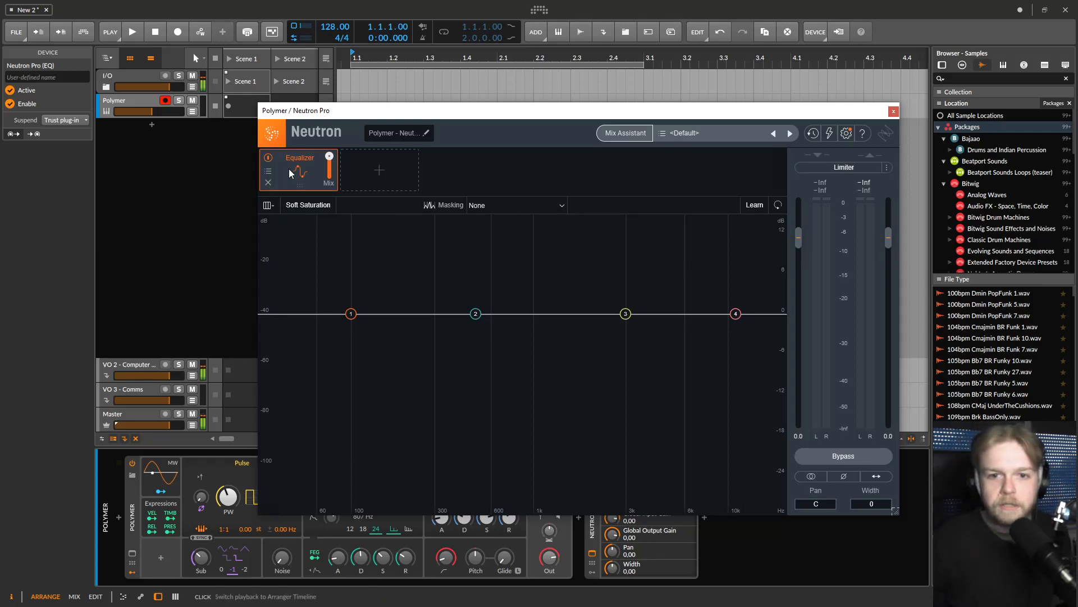
Add Compressor 1 and Gate modules in Neutron, discarding a trial Sculptor, and place the Gate ahead of the compressor
mouse_move(378, 170)
left_click(384, 193)
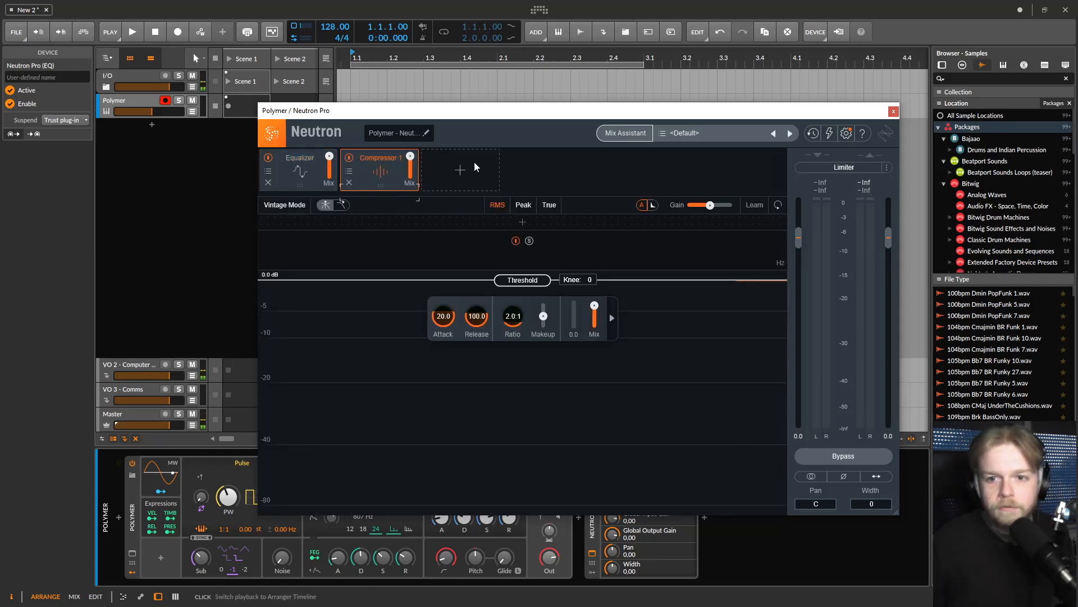
mouse_move(472, 167)
left_click(454, 268)
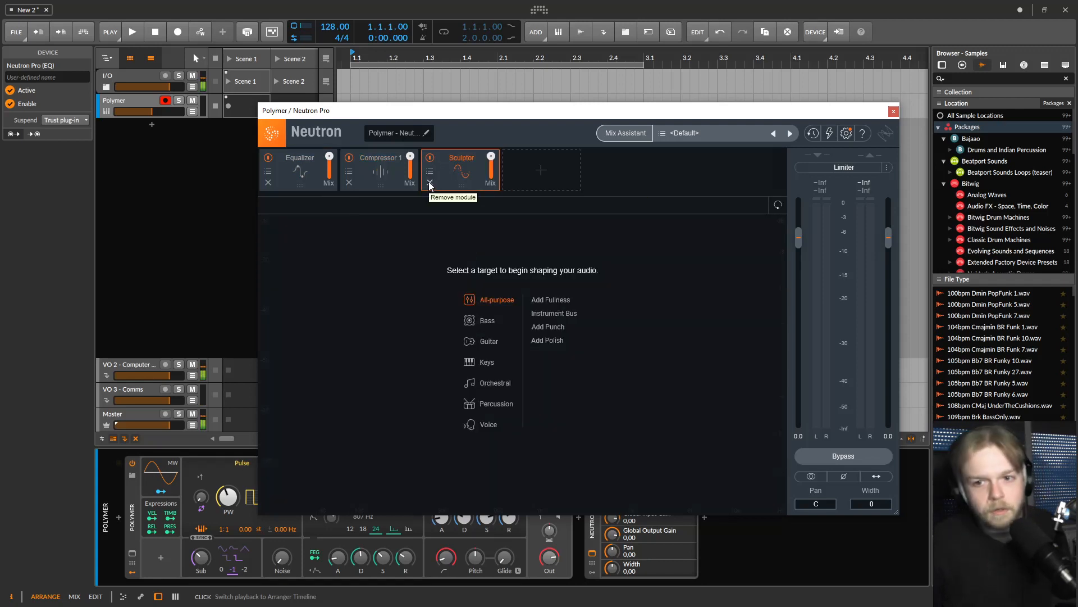
left_click(430, 183)
mouse_move(457, 174)
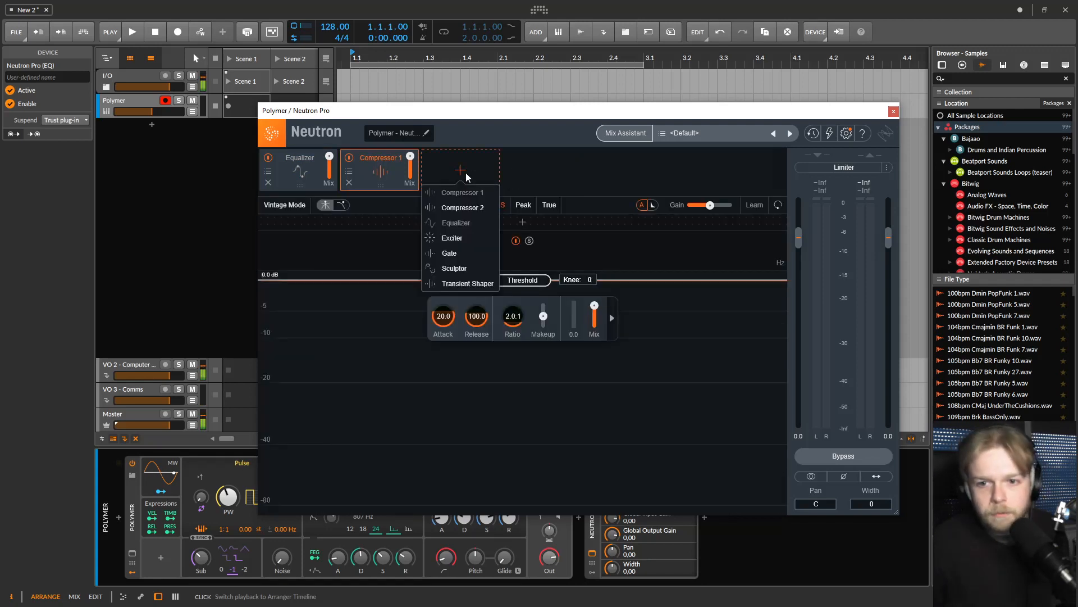
left_click(456, 253)
left_click_drag(460, 168, 348, 164)
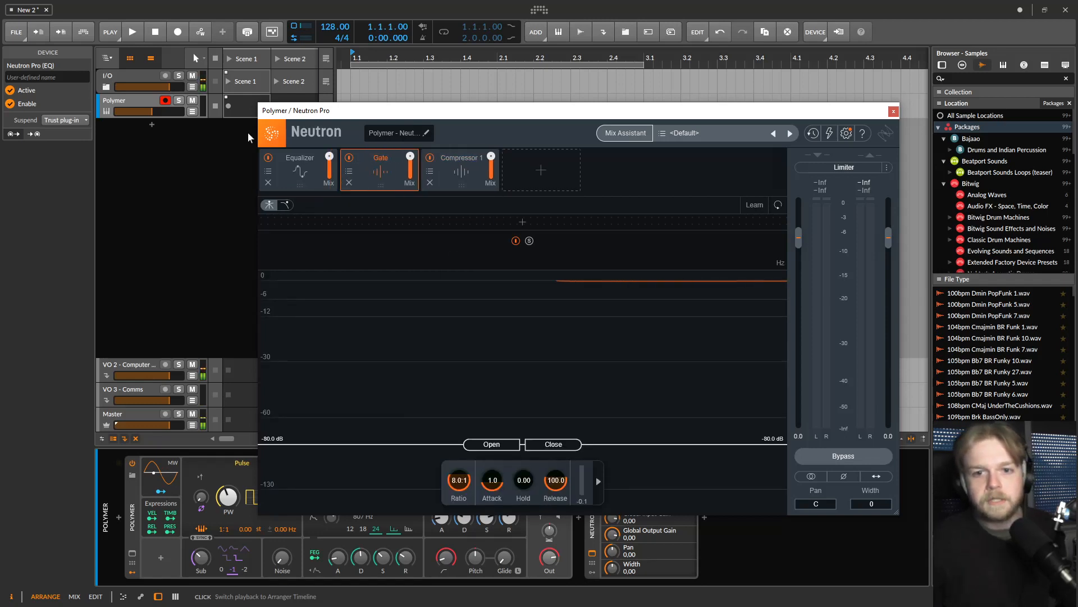
Close the Neutron window and delete Neutron Pro from the track's device chain
left_click(892, 113)
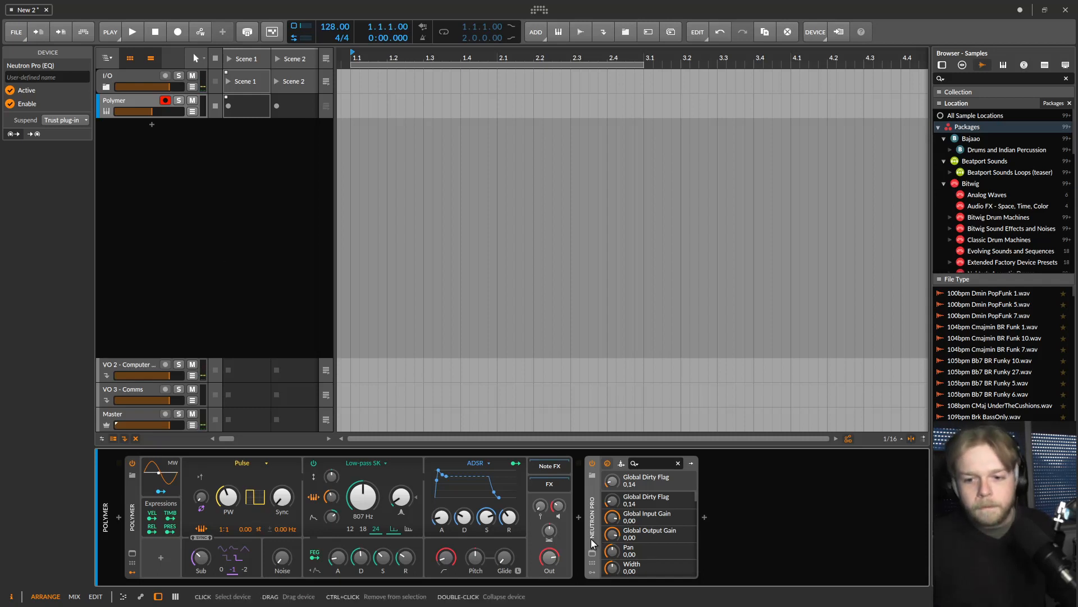
key("Delete")
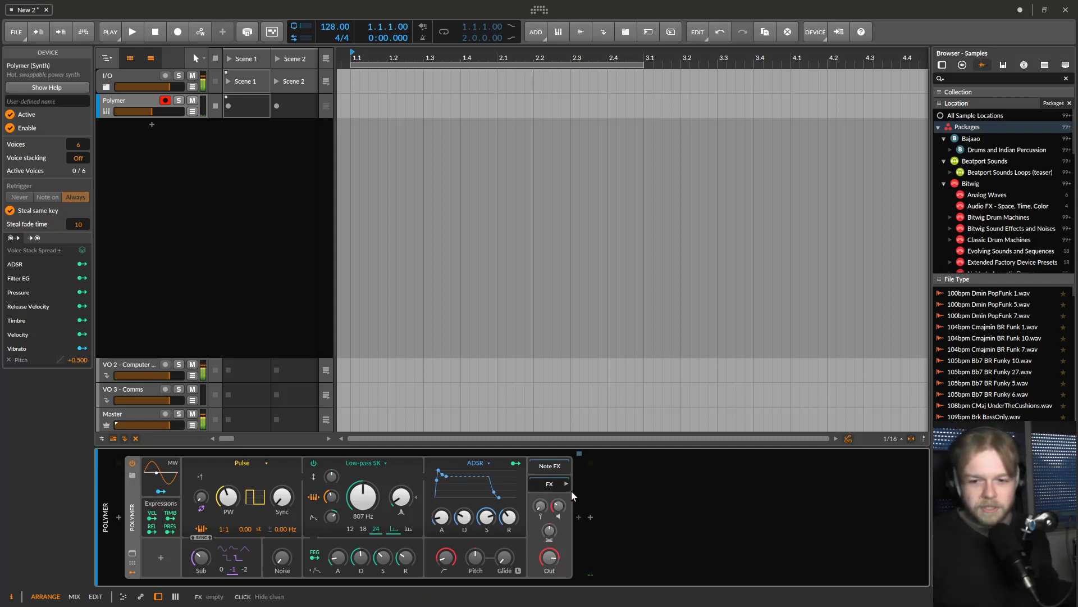
Expand Polymer's FX chain and insert a Peak Limiter after the synth, outside that nested chain
left_click(549, 486)
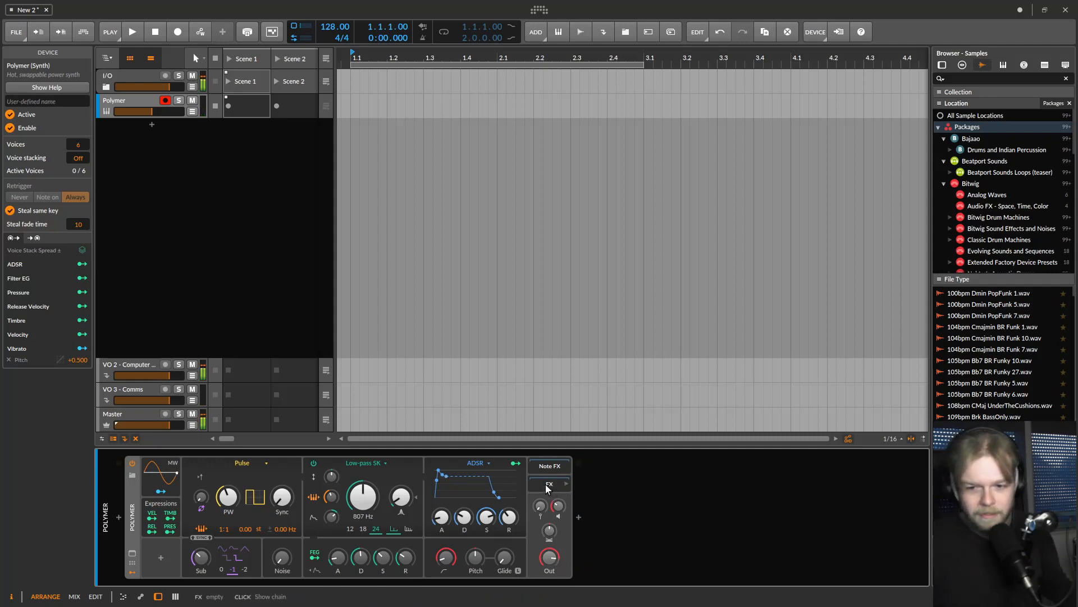
left_click(579, 521)
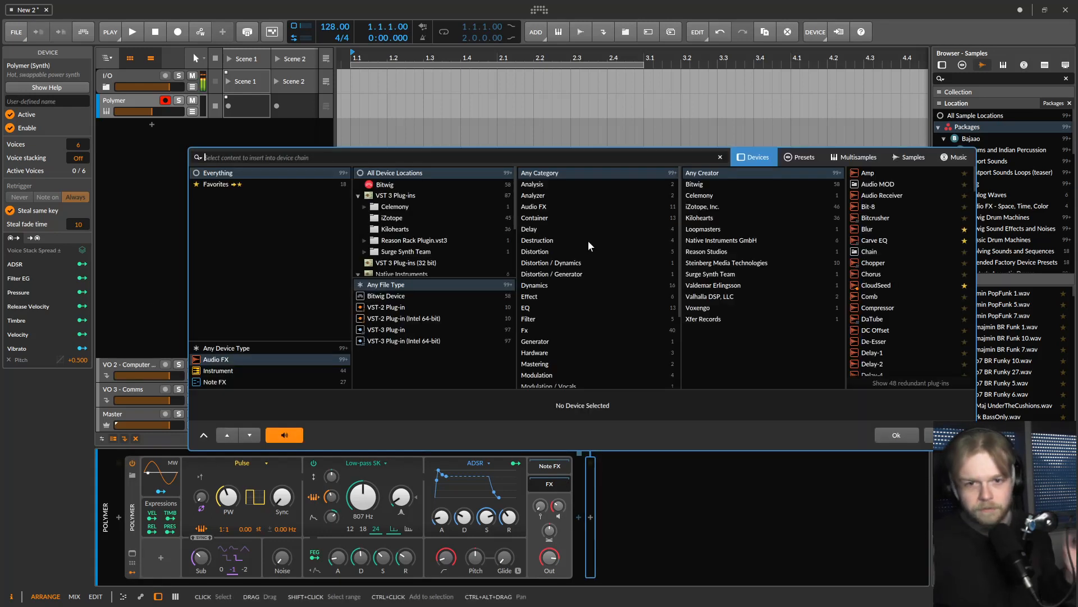
type("paek")
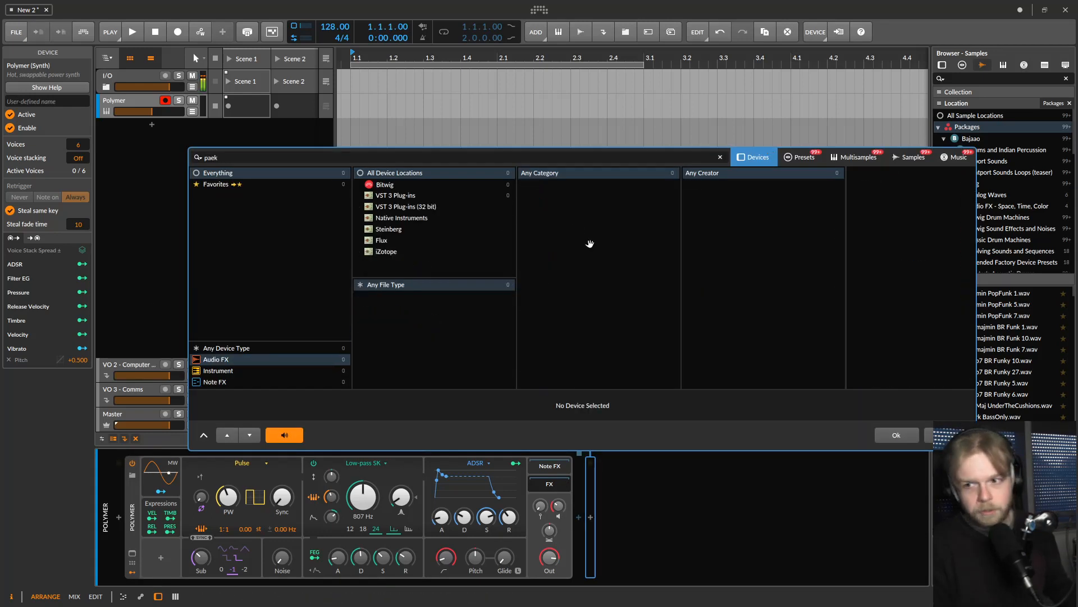
key("BackSpace")
type("ea")
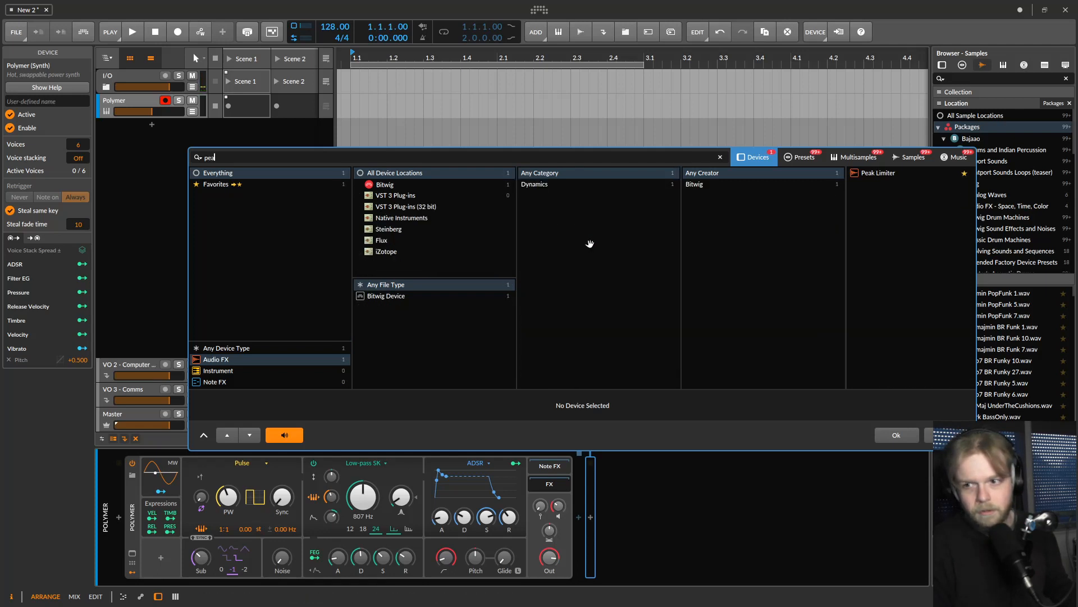
key("Return")
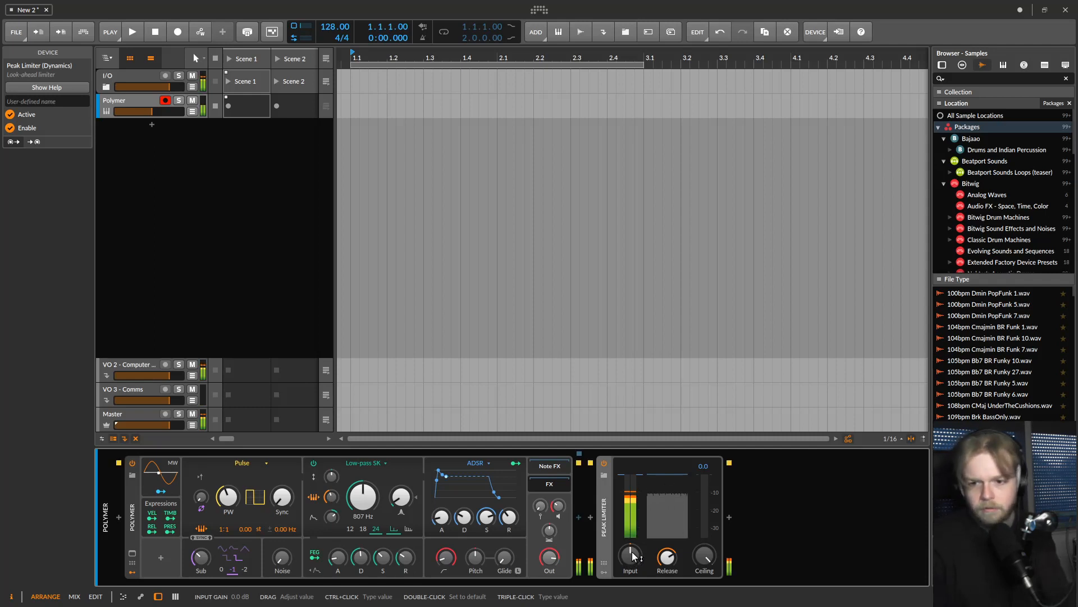
Insert a Delay-2 device inside Polymer's nested FX chain
left_click(579, 517)
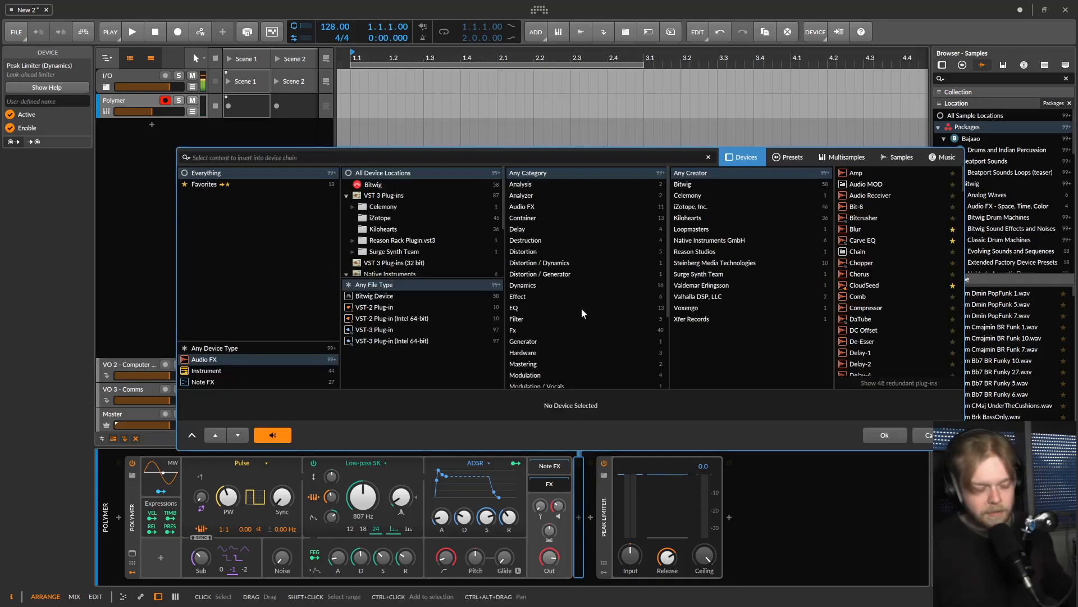
type("del")
key("Down")
key("Down")
key("Return")
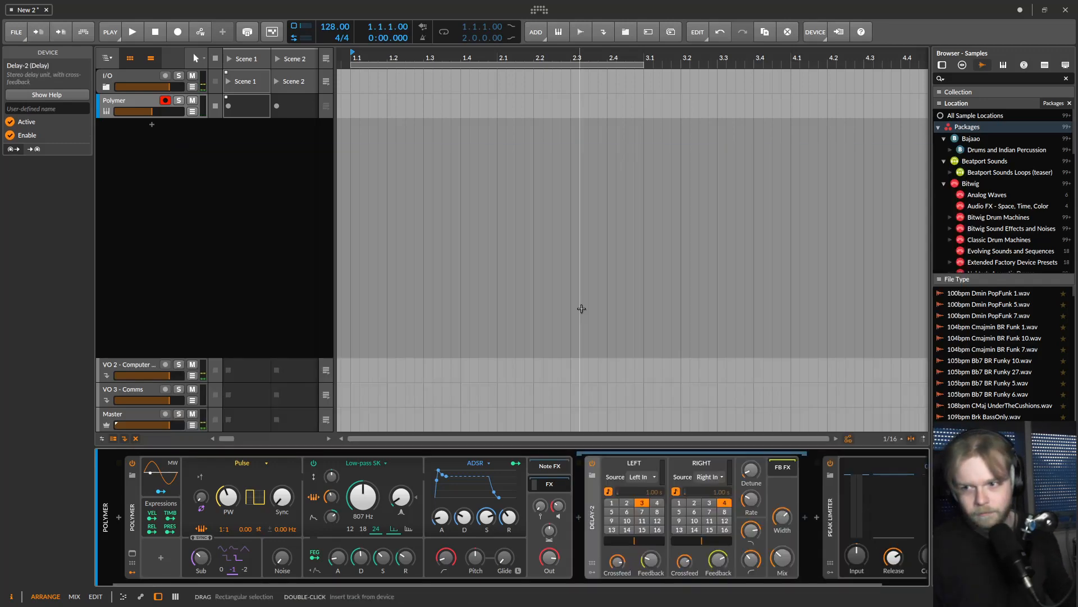
Save the Polymer device to the library as a preset named "delaypluck"
scroll(449, 487, "right", 2)
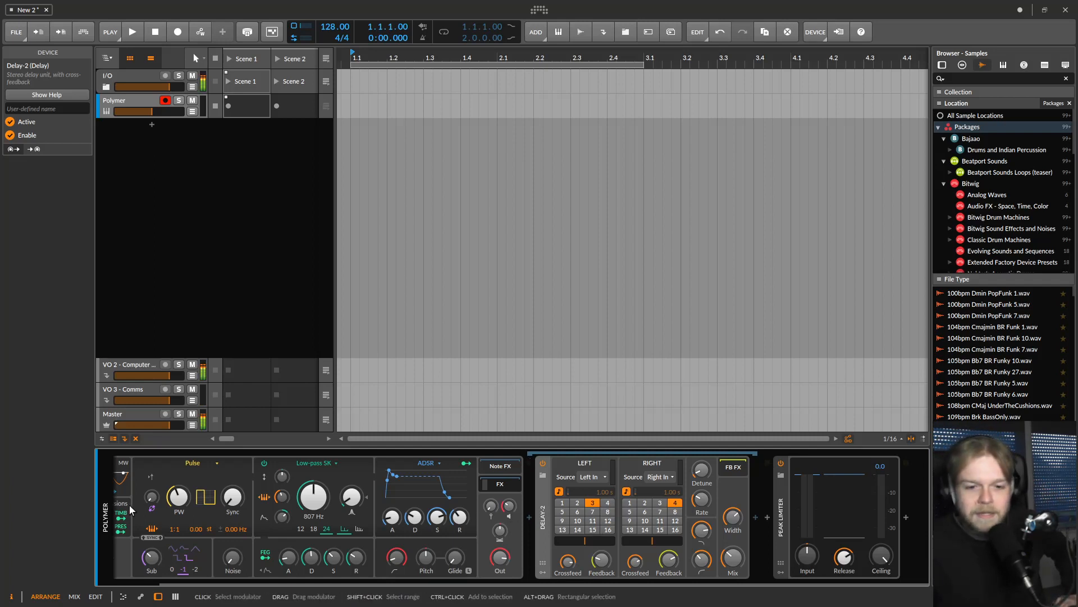
left_click_drag(142, 517, 263, 518)
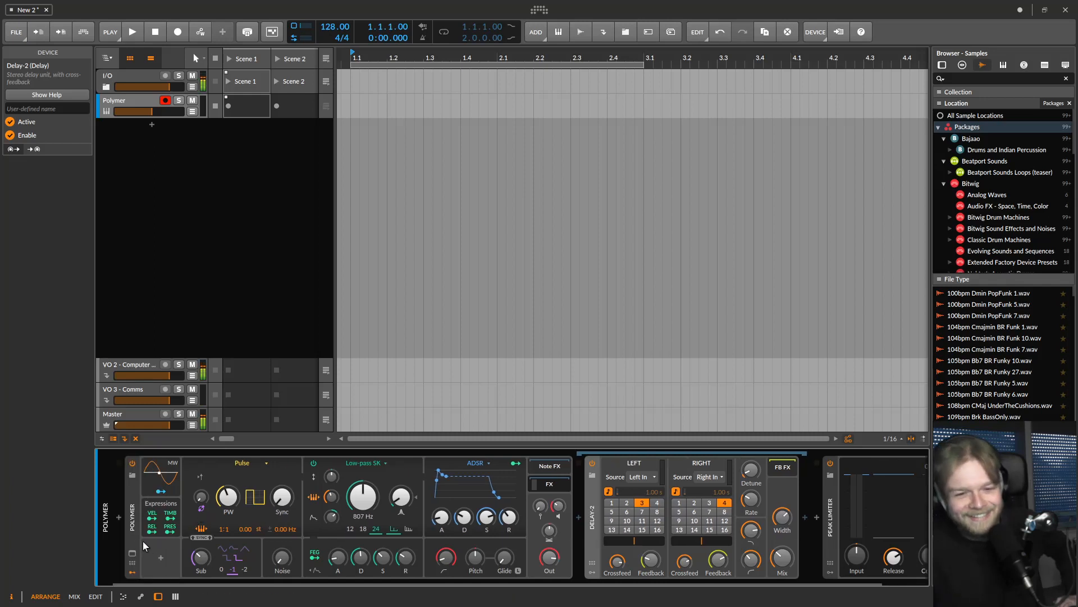
right_click(135, 505)
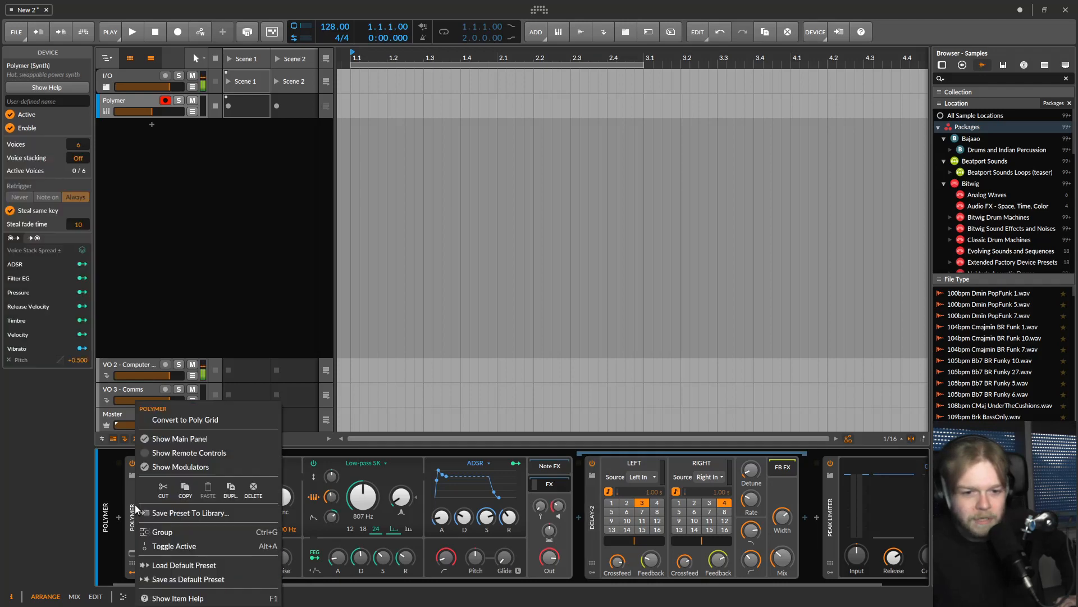
left_click(197, 509)
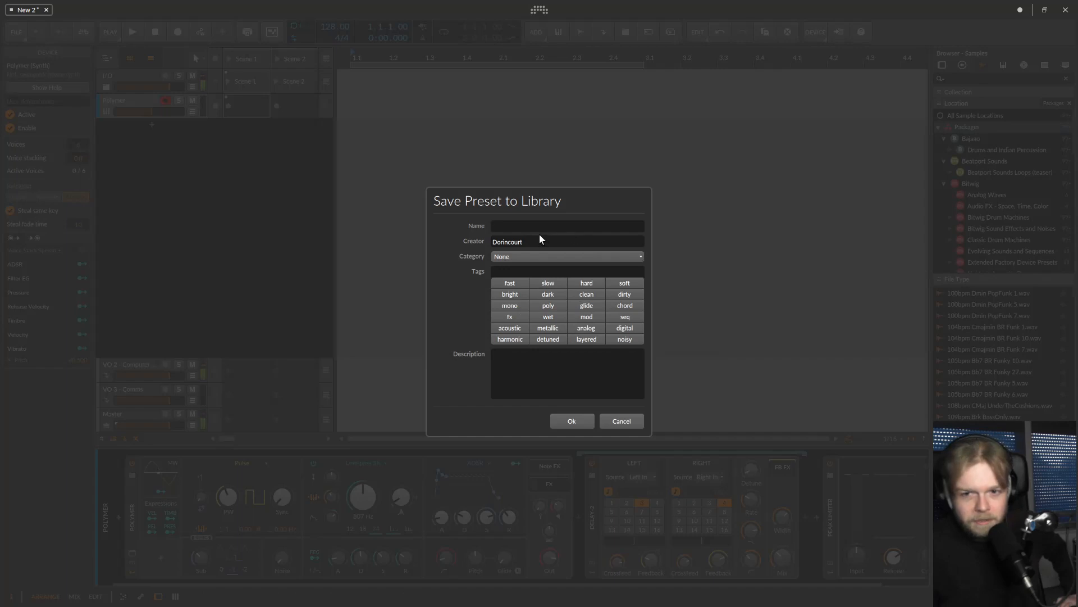
type("delaypluck")
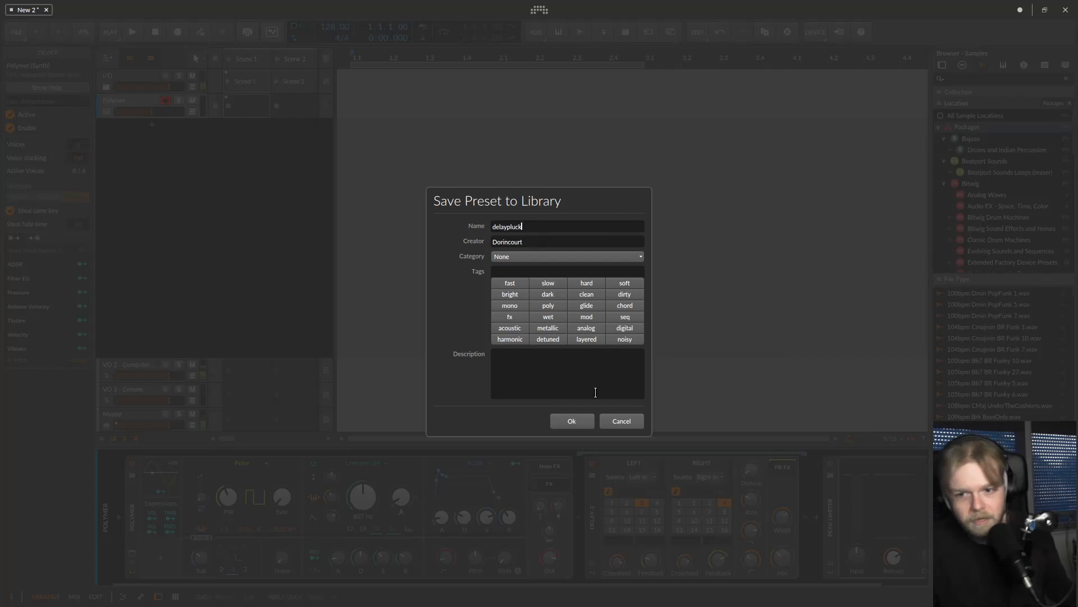
left_click(571, 417)
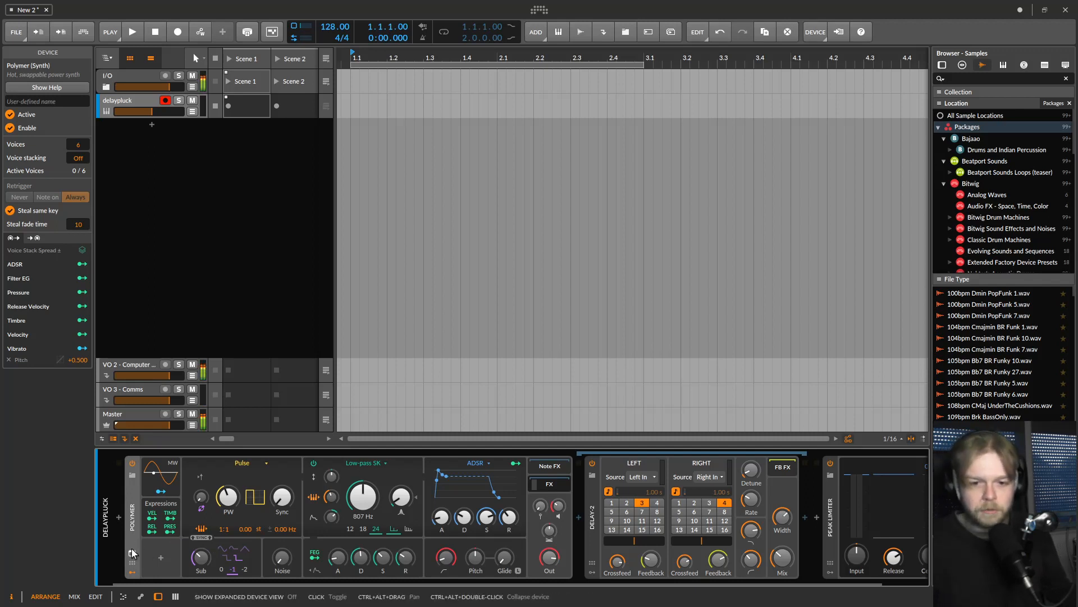
Lower the Polymer amplitude envelope's sustain to minimum, adjust its decay, and set the low-pass cutoff to 453 Hz
left_click_drag(486, 517, 464, 518)
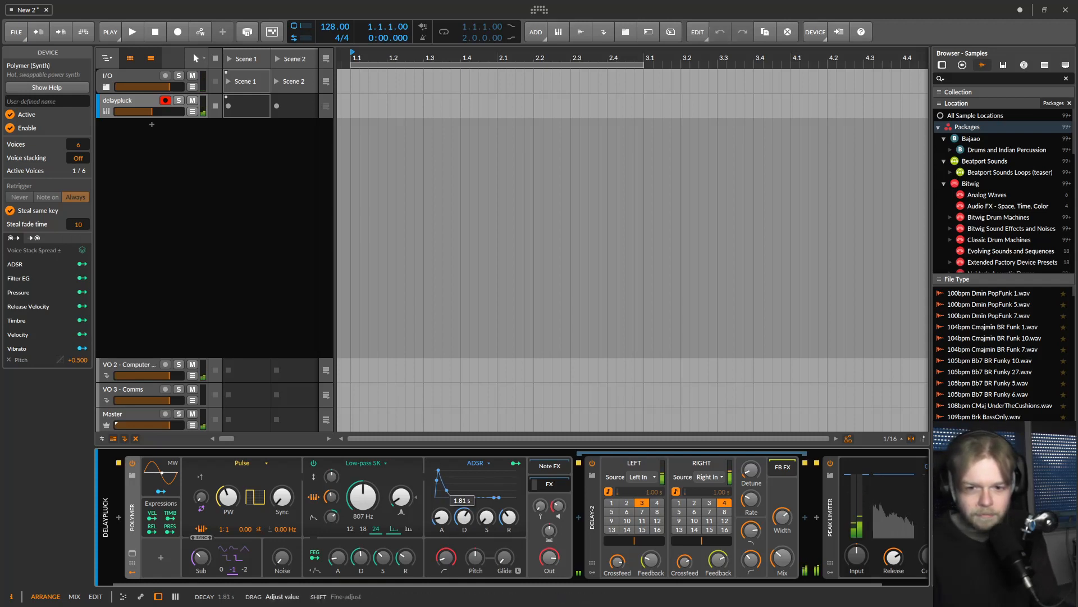
left_click_drag(362, 496, 331, 519)
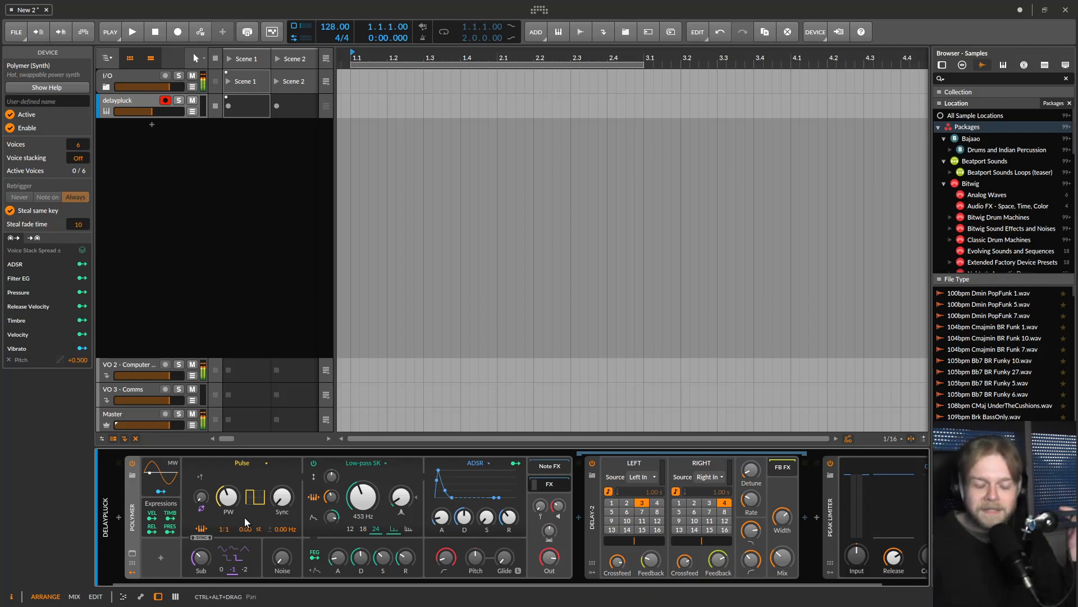
Open the built-in help page for Polymer
left_click(861, 32)
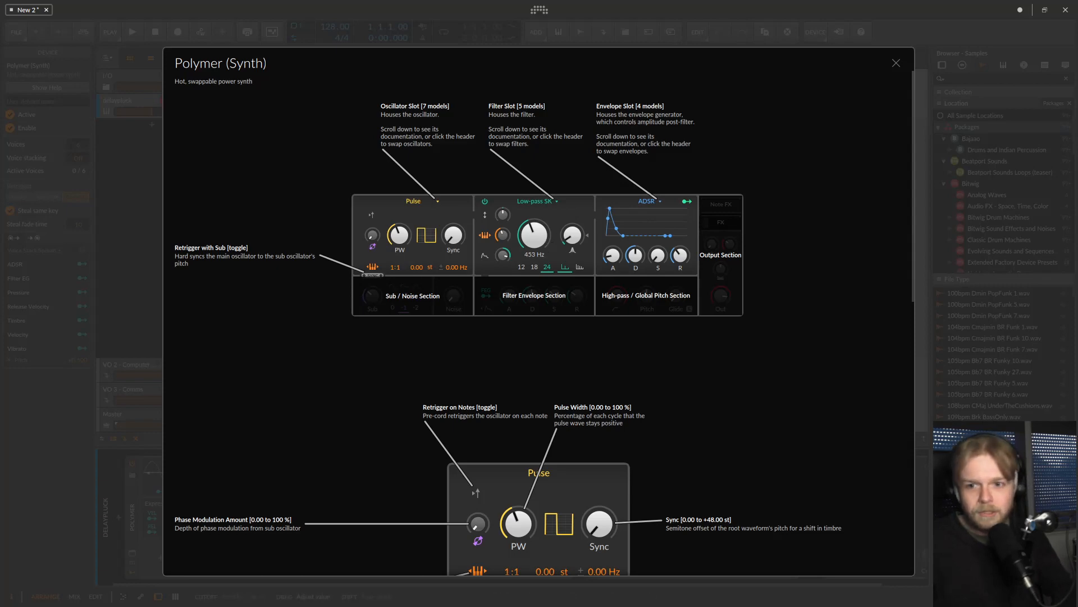
Read the Pulse oscillator section of the Polymer help page, then close the help
scroll(702, 370, "down", 10)
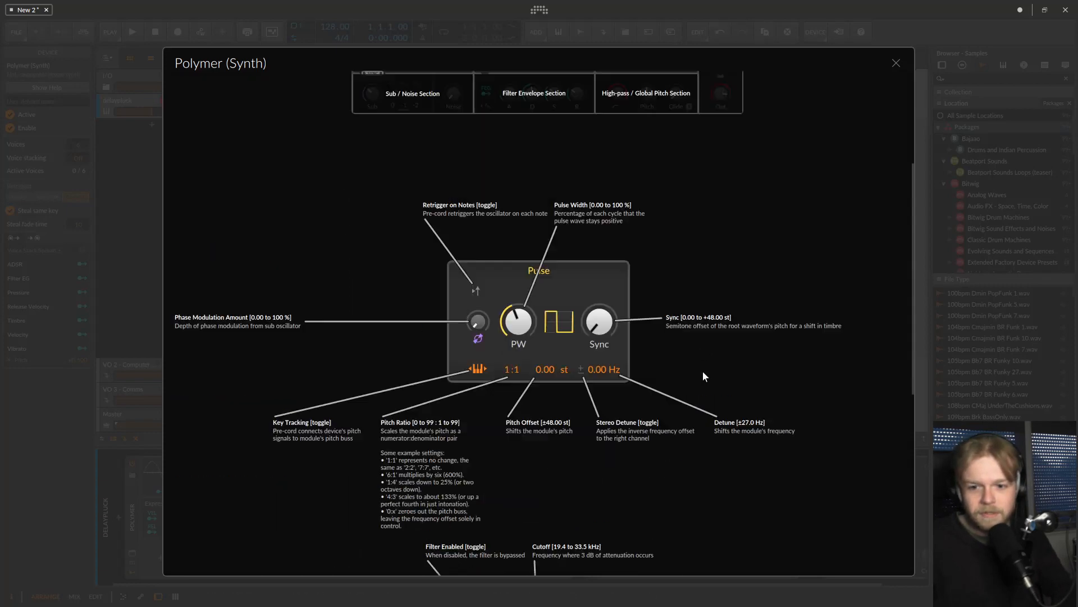
mouse_move(538, 276)
left_mouse_down()
mouse_move(538, 315)
mouse_move(538, 216)
mouse_move(538, 292)
left_mouse_up()
left_click(897, 63)
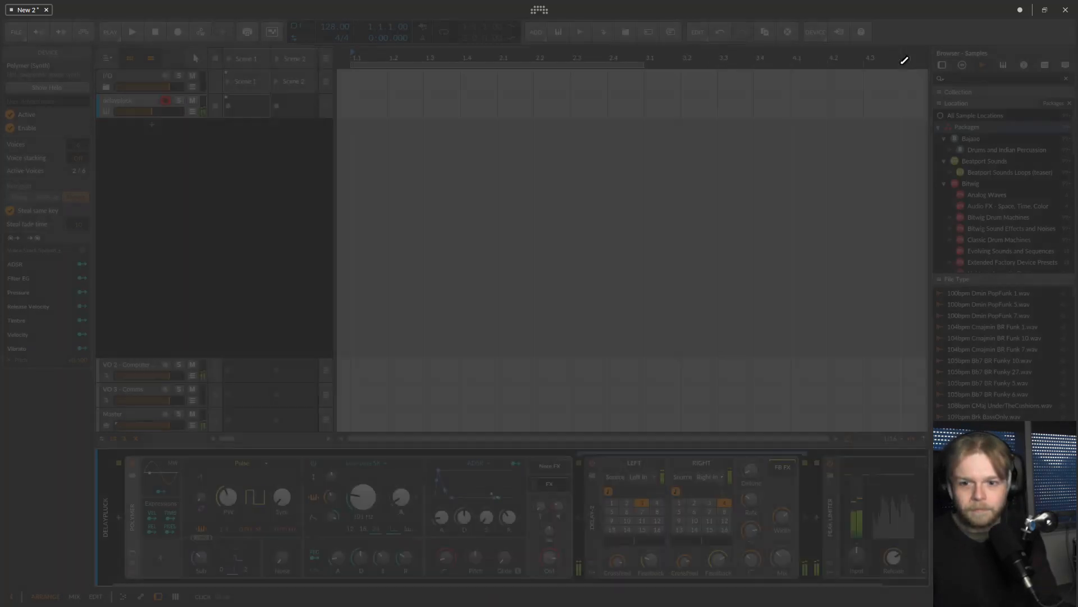
Insert an Arpeggiator note effect ahead of Polymer in the device chain
scroll(588, 480, "right", 2)
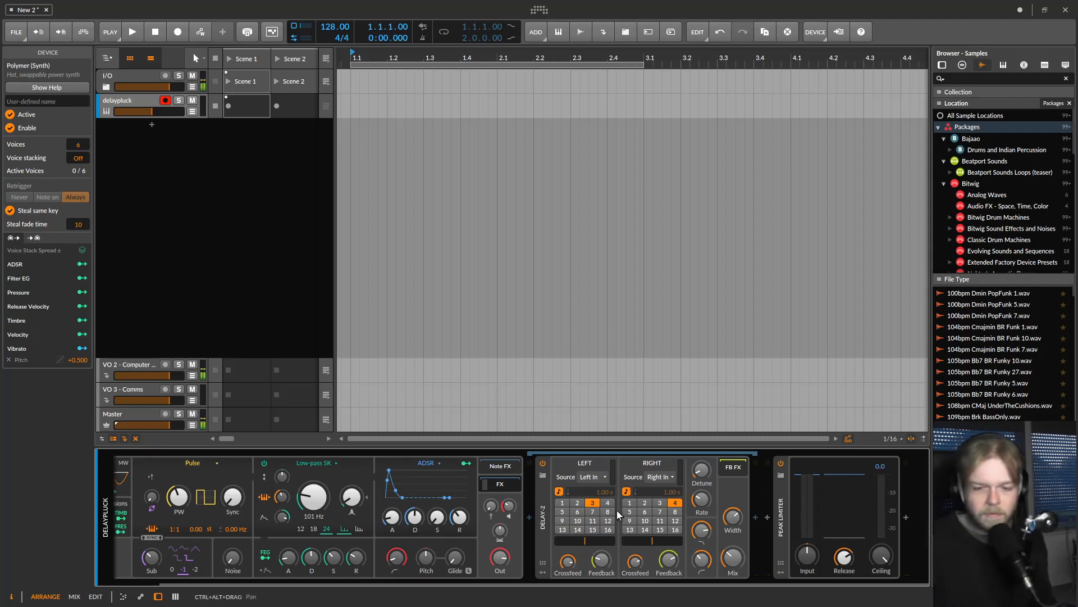
left_click(782, 517)
scroll(377, 506, "left", 2)
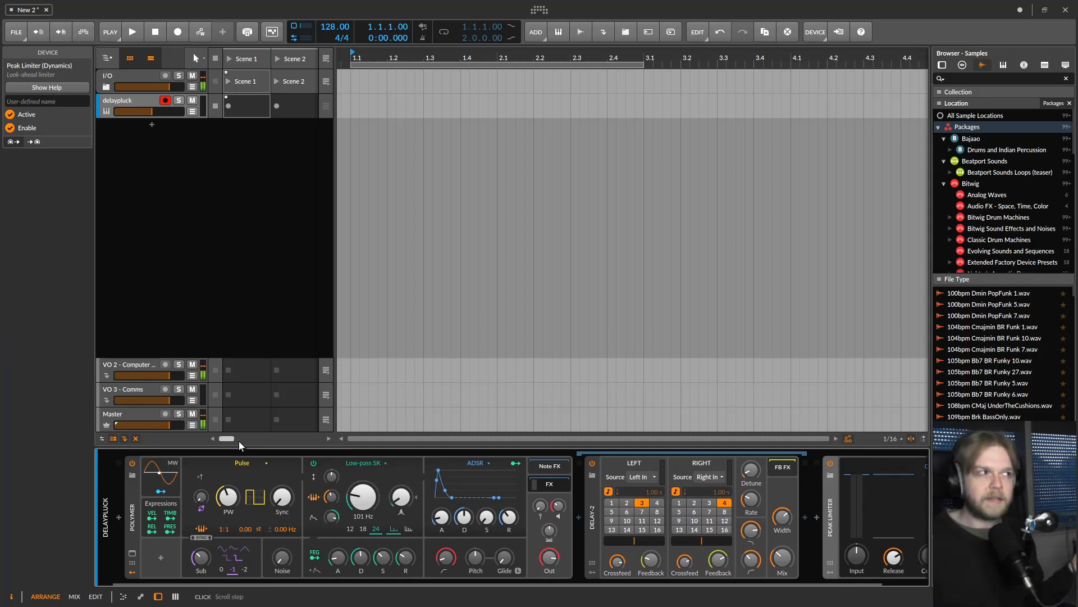
left_click(117, 517)
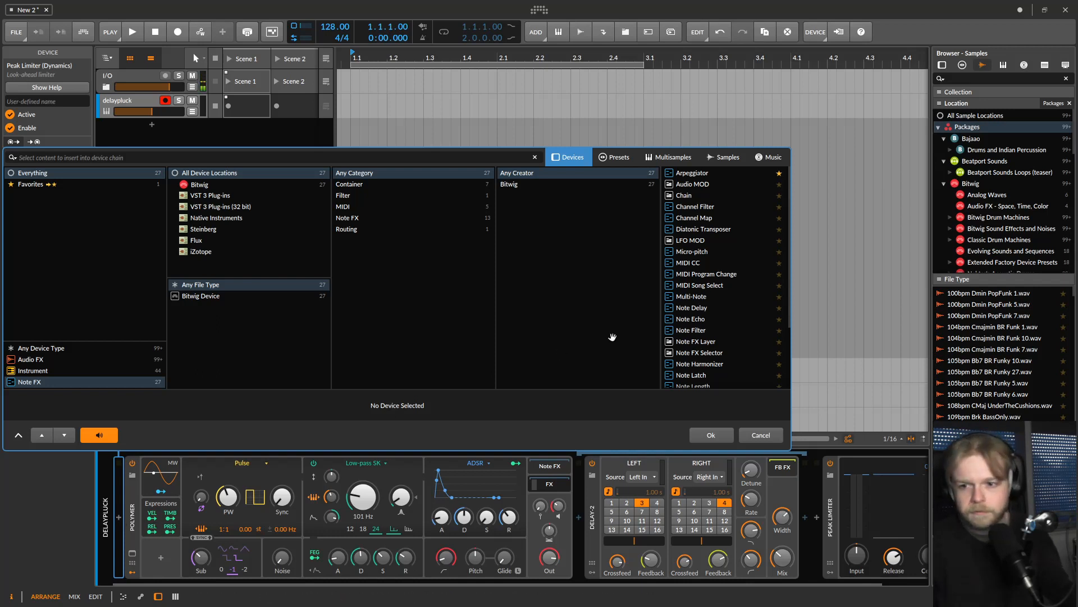
key("Down")
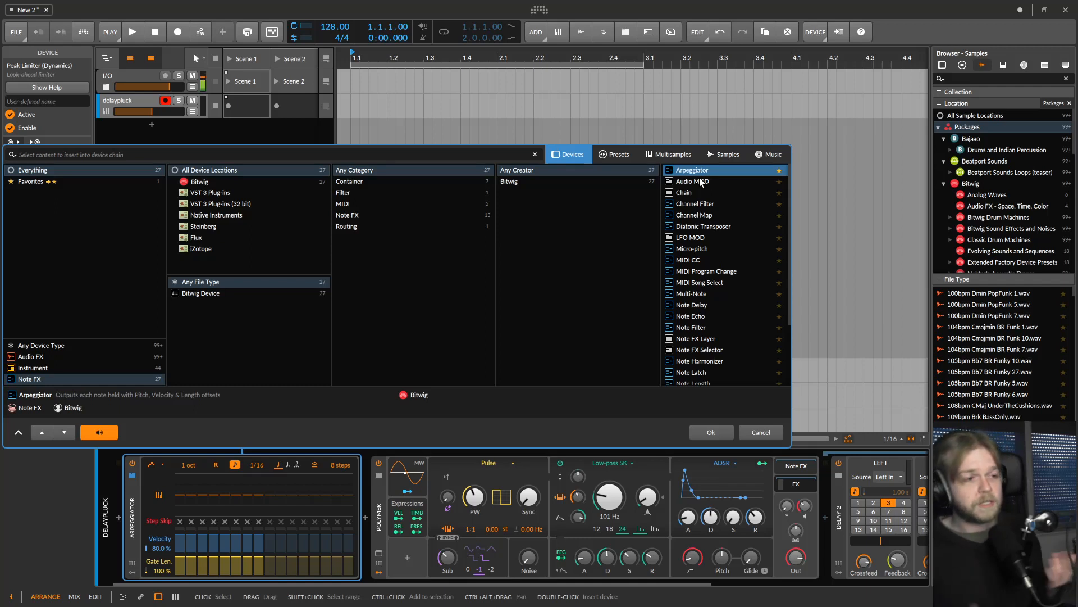
key("Return")
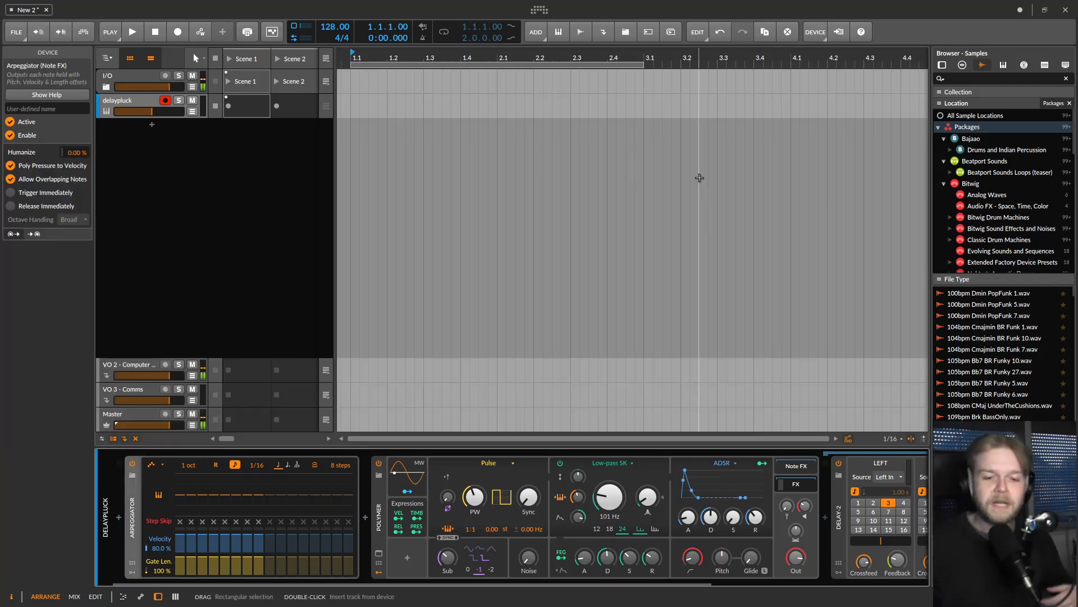
Set the Arpeggiator's pattern to Blossom Up and raise Polymer's low-pass cutoff to 151 Hz
left_click(156, 463)
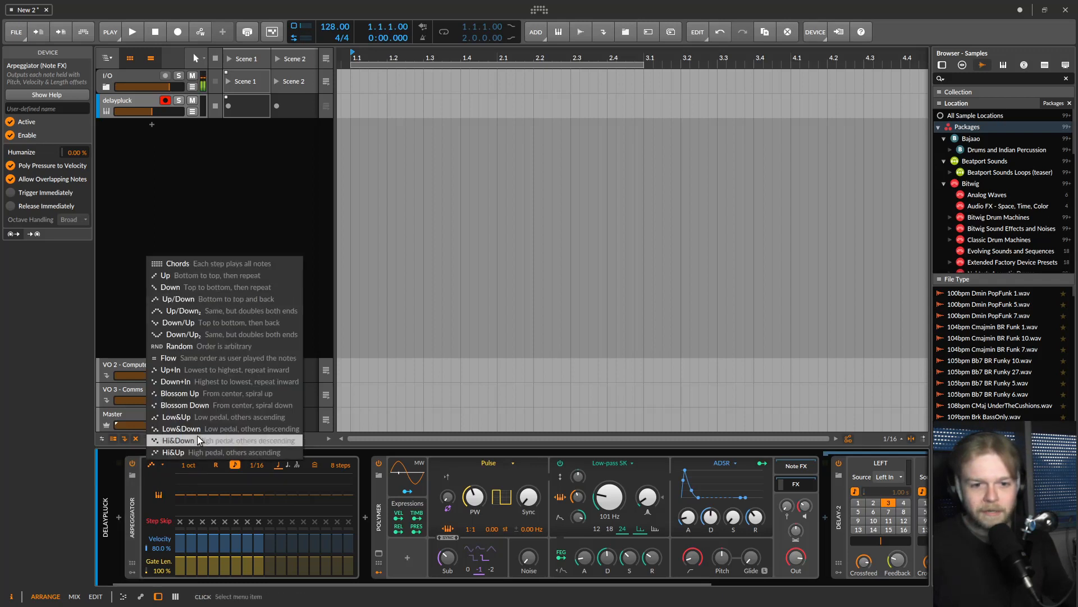
left_click(221, 397)
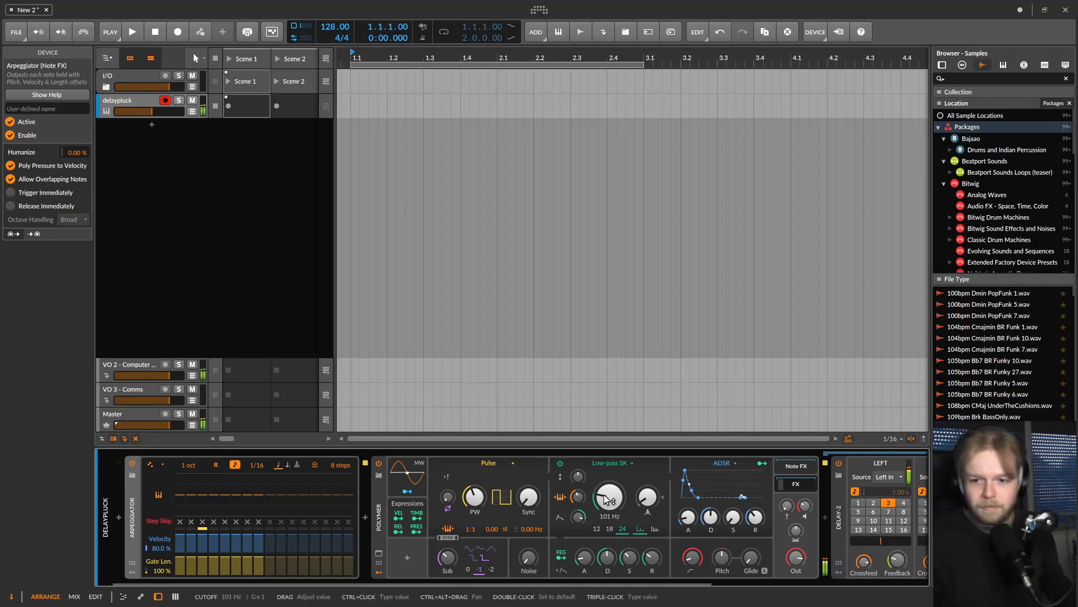
left_click_drag(609, 496, 609, 516)
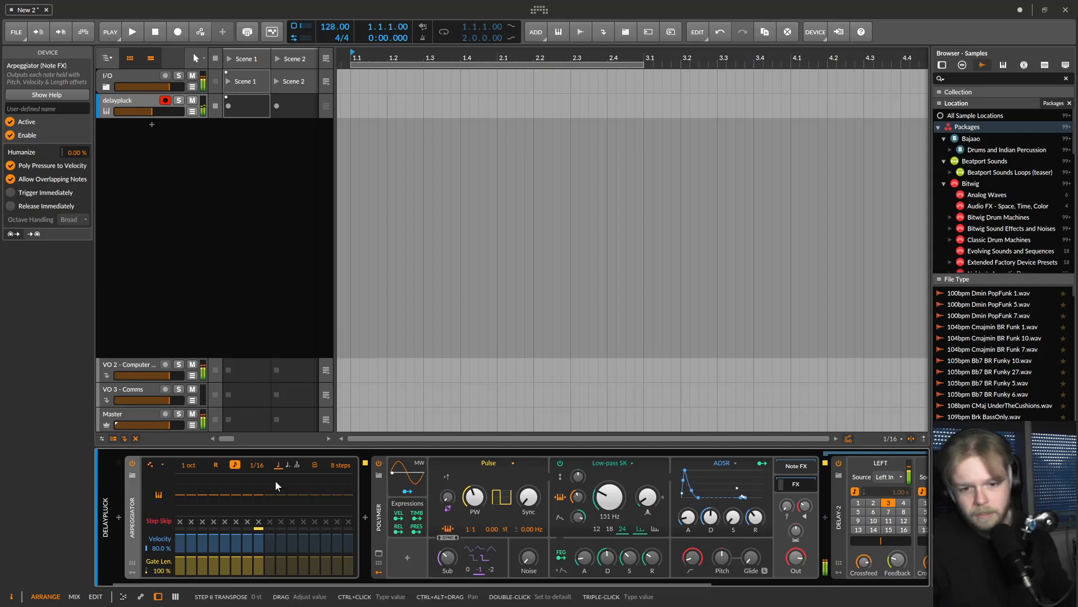
Insert a Multi-Note device ahead of the Arpeggiator
left_click(118, 516)
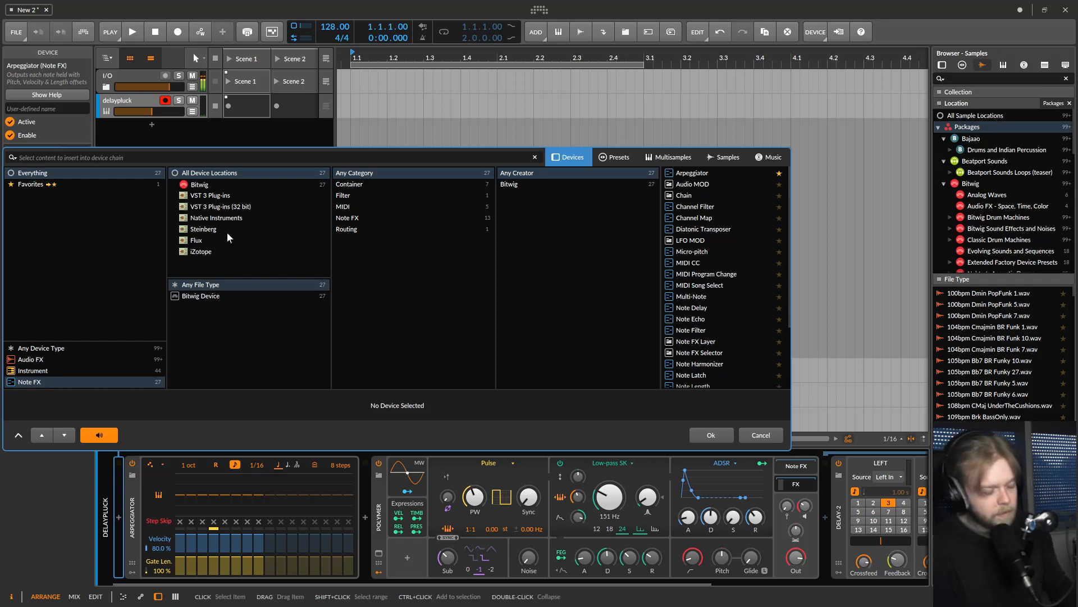
type("mu")
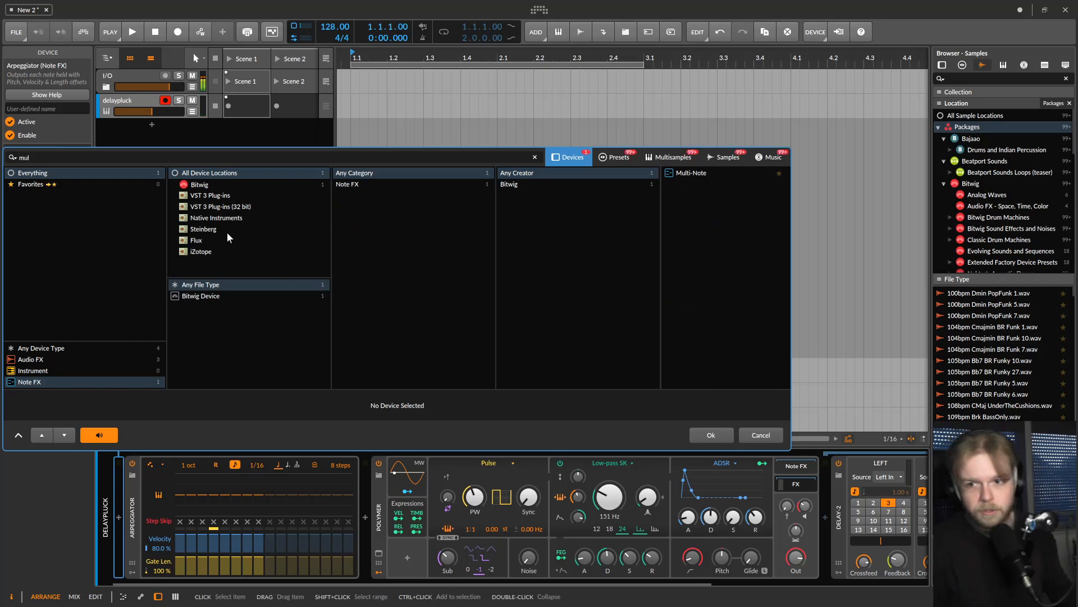
type("l")
key("Down")
key("Return")
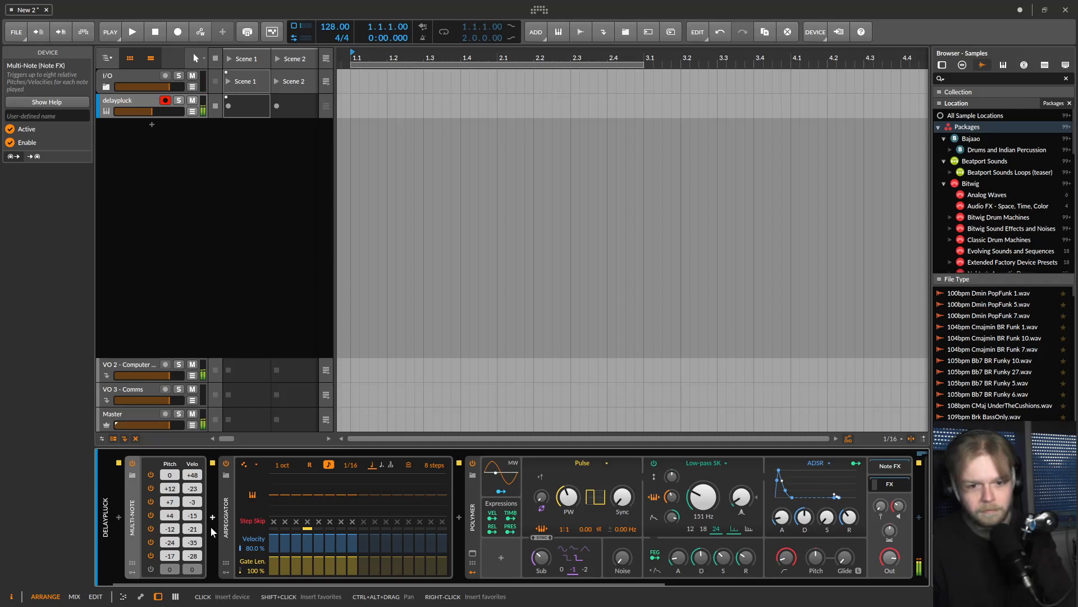
Insert a Diatonic Transposer between the Arpeggiator and Polymer
left_click(459, 518)
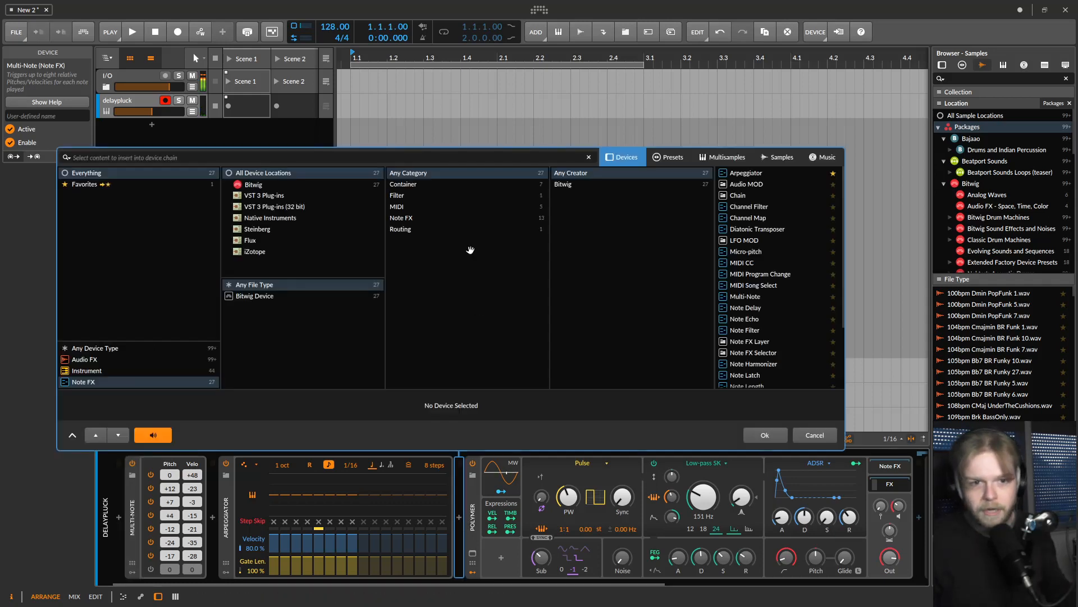
type("d")
left_click(750, 183)
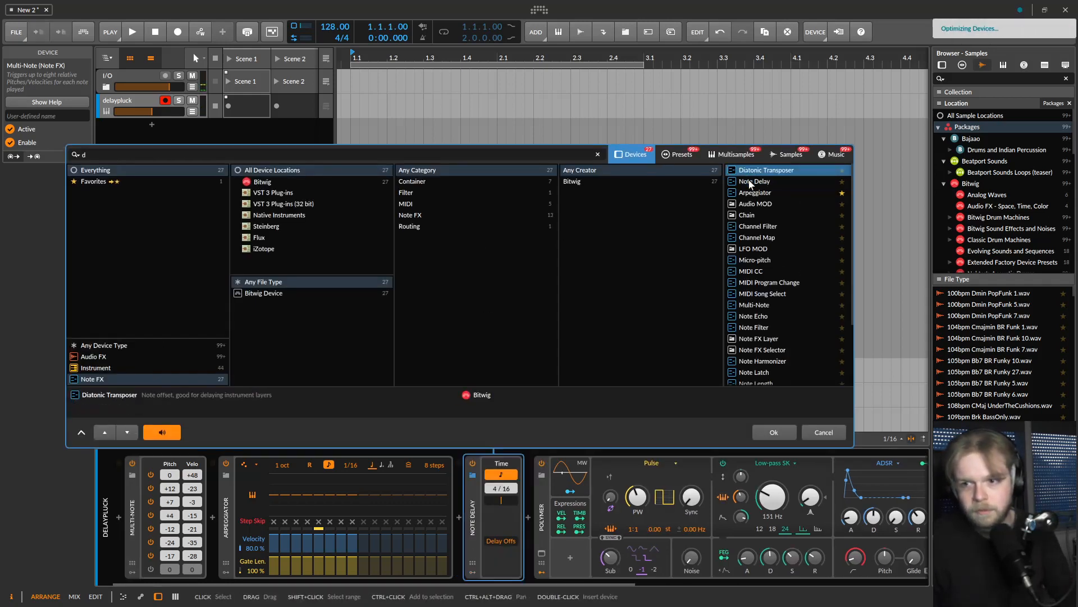
key("Return")
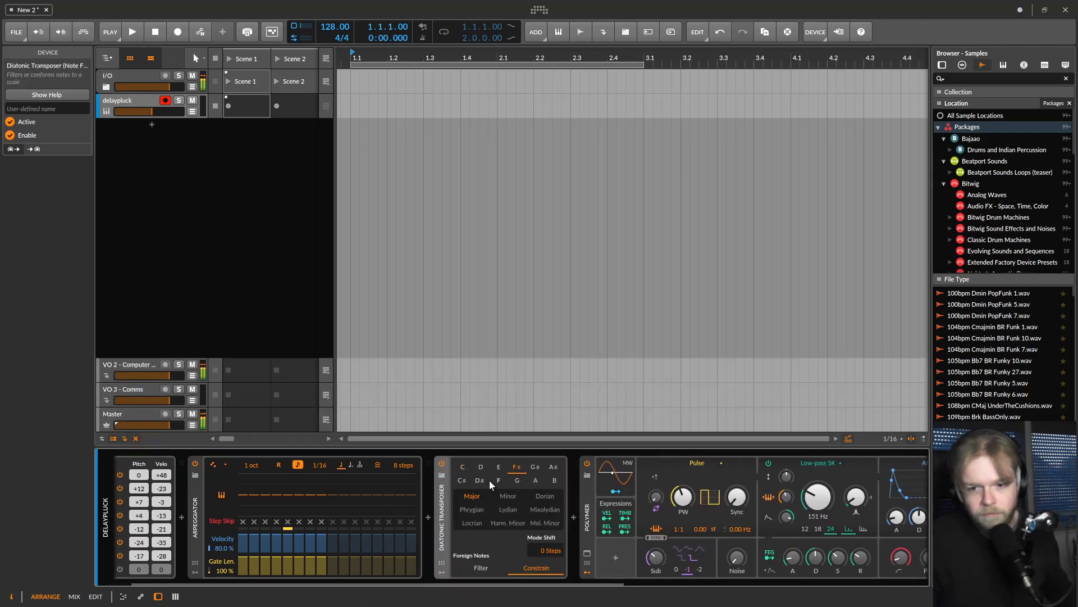
Set the Diatonic Transposer to F Minor and raise Polymer's low-pass cutoff to 494 Hz
left_click(498, 480)
left_click(508, 495)
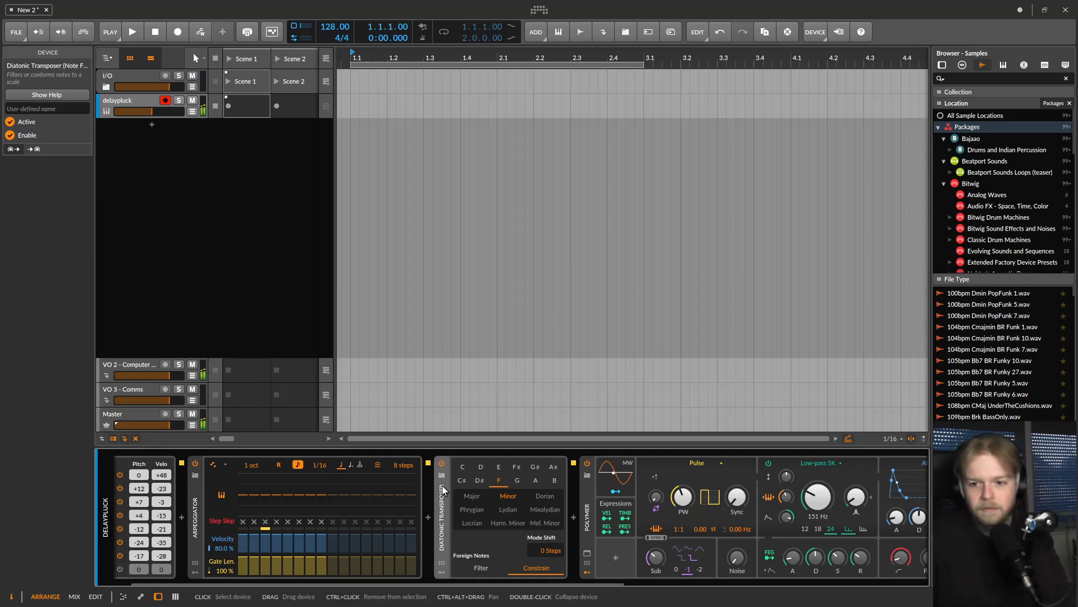
mouse_move(817, 496)
left_mouse_down()
mouse_move(817, 488)
mouse_move(814, 502)
left_mouse_up()
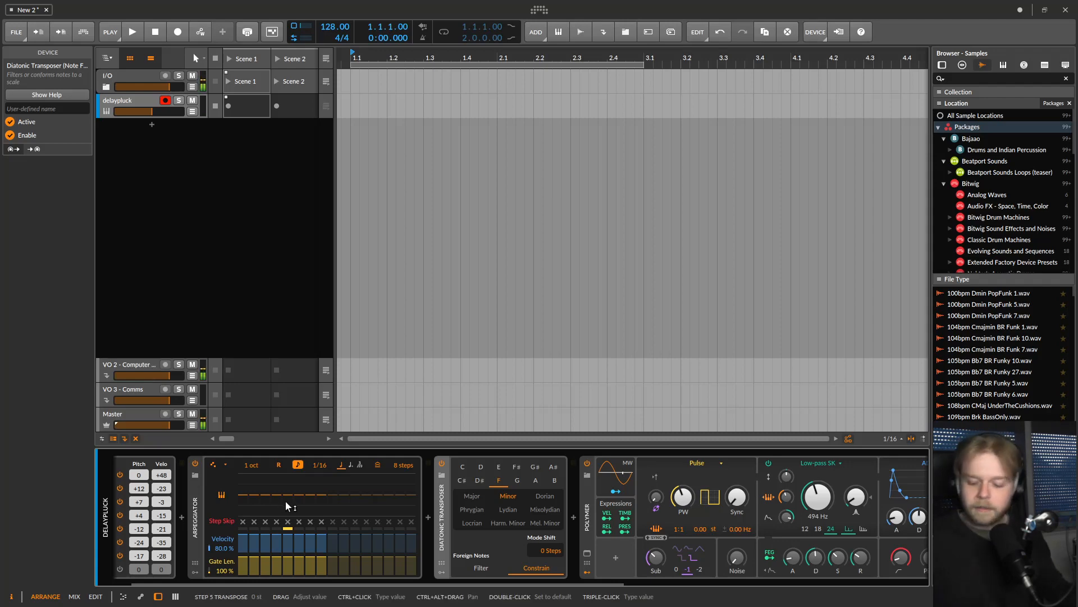
Delete the Delay-2 from Polymer's FX chain and the Peak Limiter following it
scroll(505, 500, "right", 4)
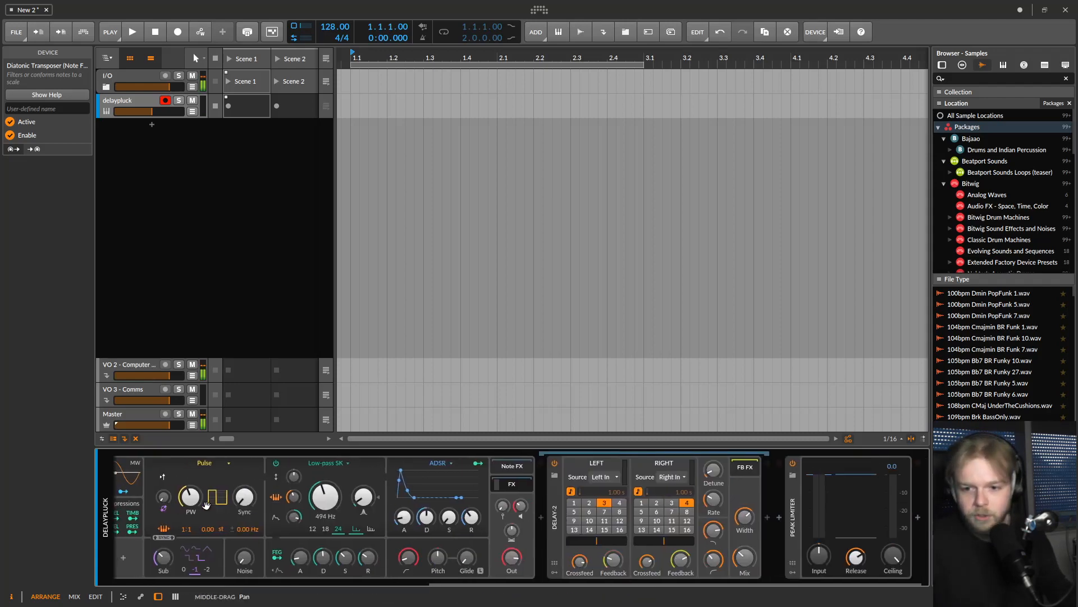
scroll(614, 501, "right", 5)
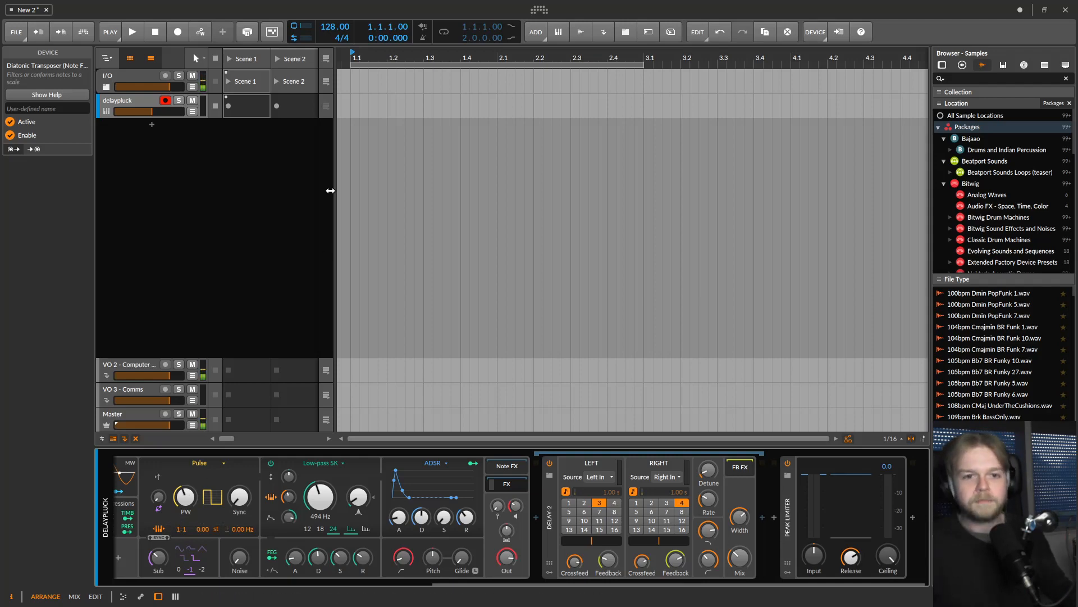
left_click(551, 530)
key("Delete")
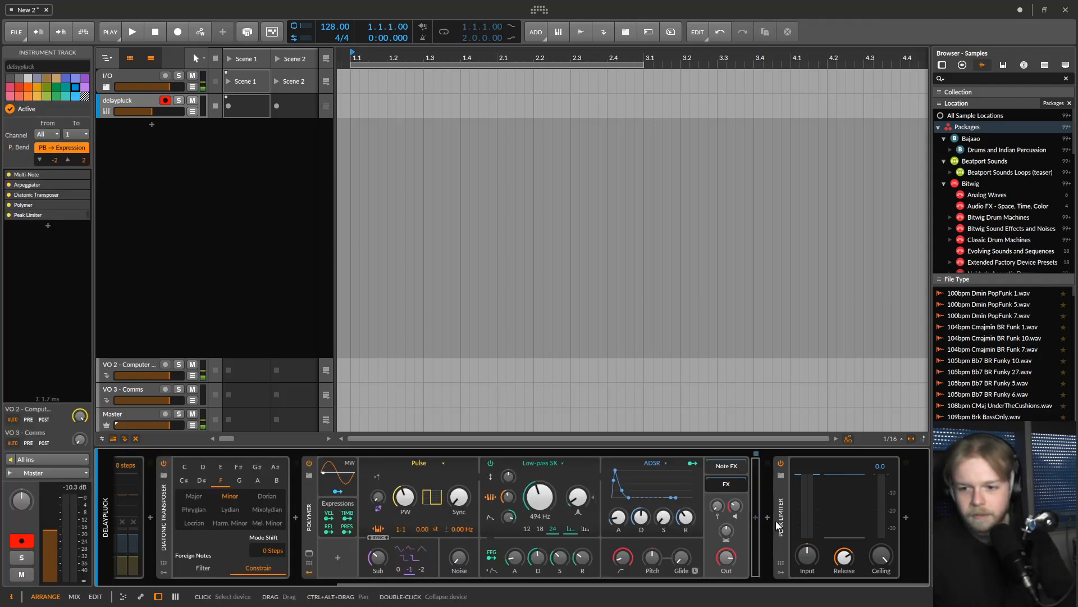
left_click(778, 520)
key("Delete")
Insert an EQ+ device after Polymer
left_click(909, 514)
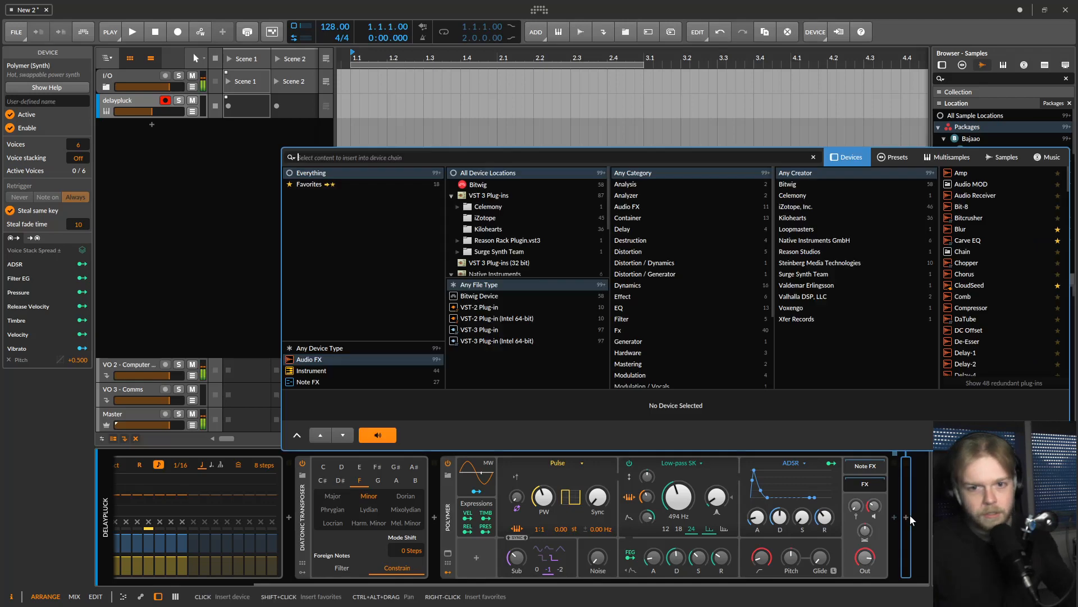
type("eq")
key("Down")
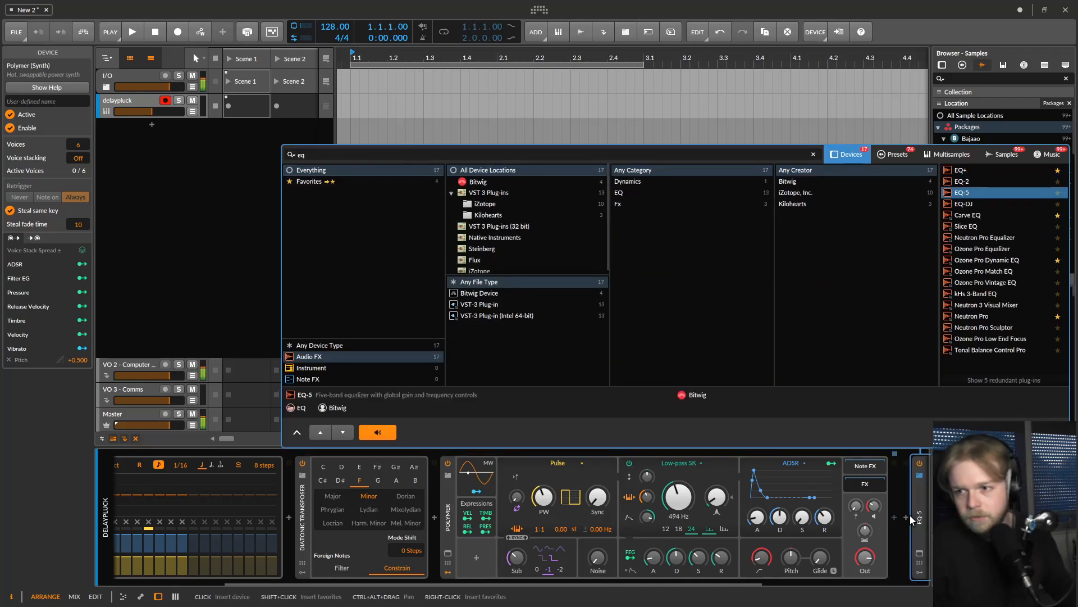
key("Up")
key("Up")
key("Return")
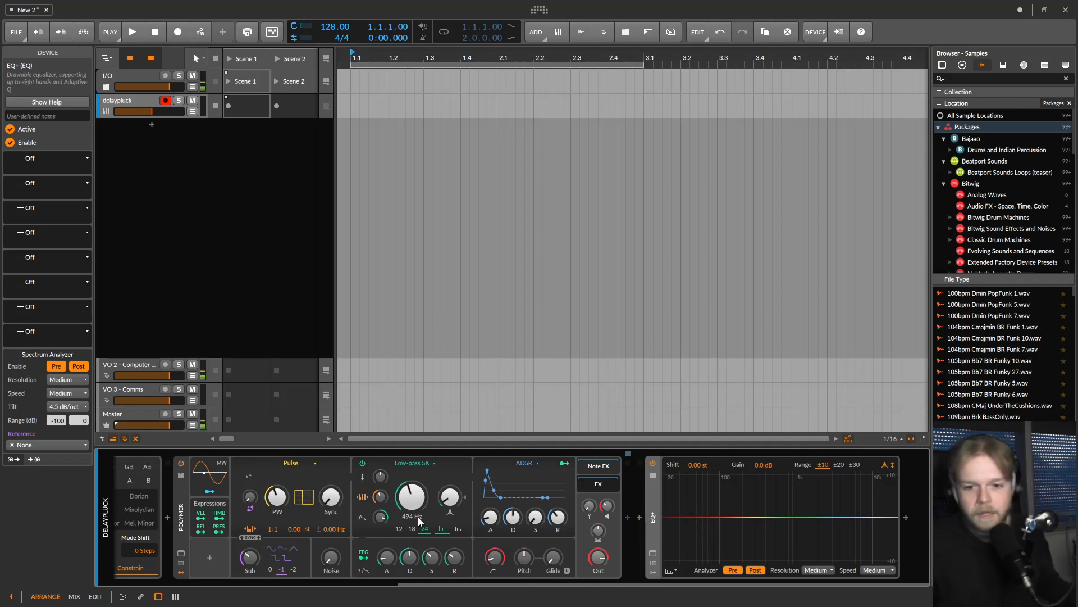
Sweep Polymer's low-pass cutoff up to 20.5 kHz and bring it down to 143 Hz
mouse_move(413, 501)
left_mouse_down()
mouse_move(413, 568)
mouse_move(413, 480)
left_mouse_up()
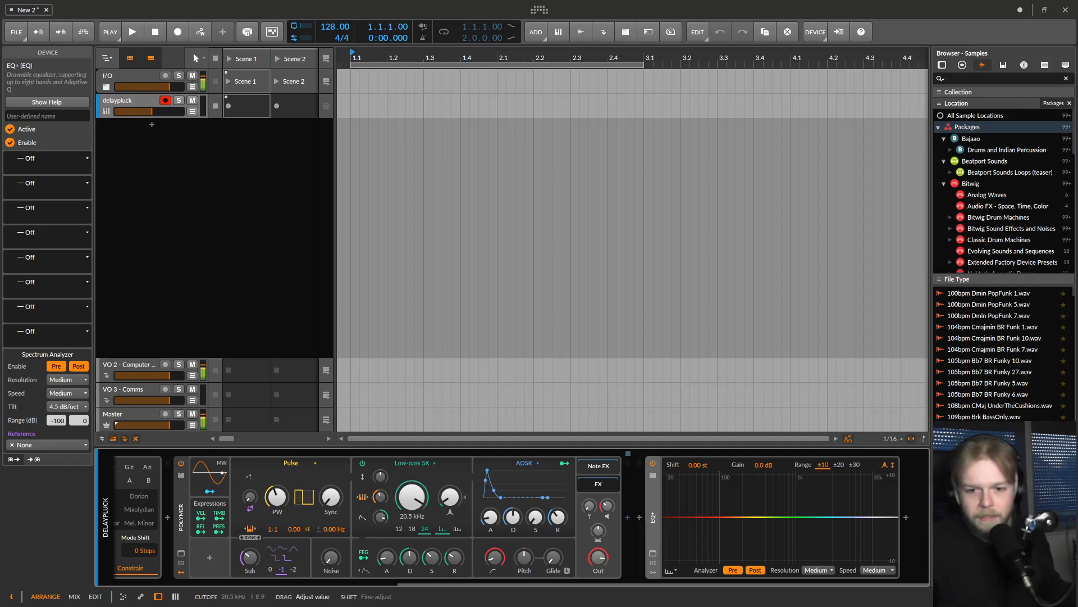
left_click_drag(414, 411, 413, 531)
mouse_move(277, 497)
left_mouse_down()
mouse_move(277, 449)
mouse_move(277, 517)
left_mouse_up()
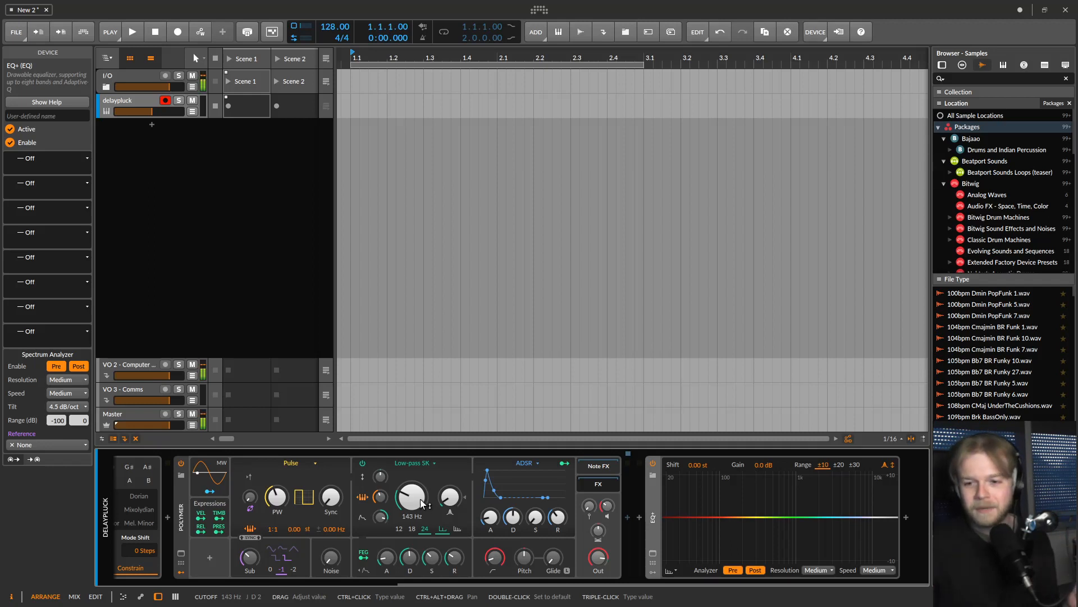
Open the expanded EQ+ view and add a bell band at about 370 Hz with +4.8 dB gain
left_click(653, 554)
double_click(441, 246)
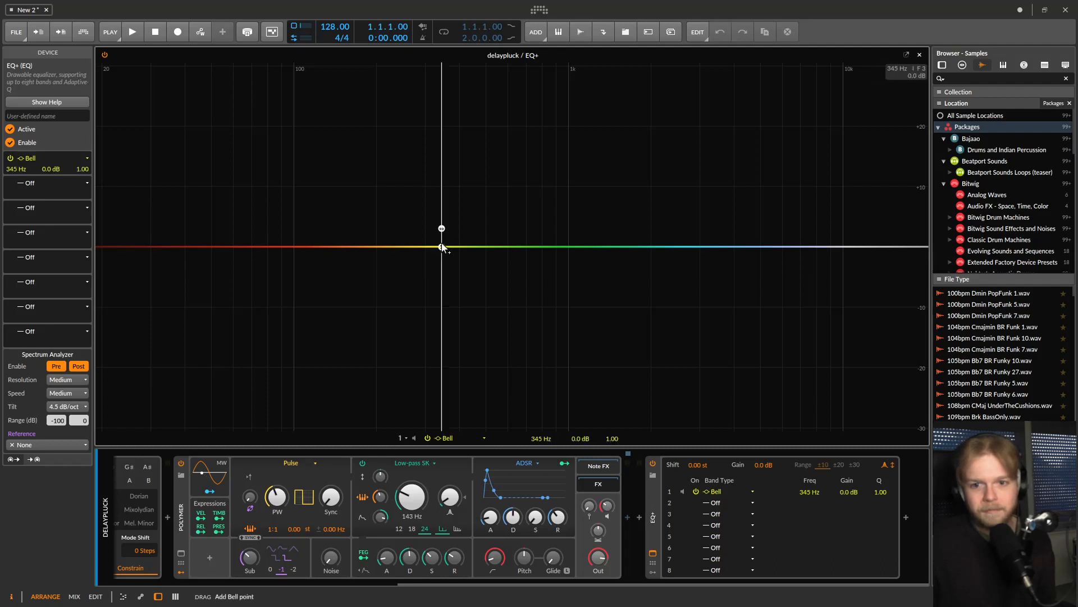
left_click_drag(441, 246, 458, 185)
left_click_drag(50, 169, 10, 174)
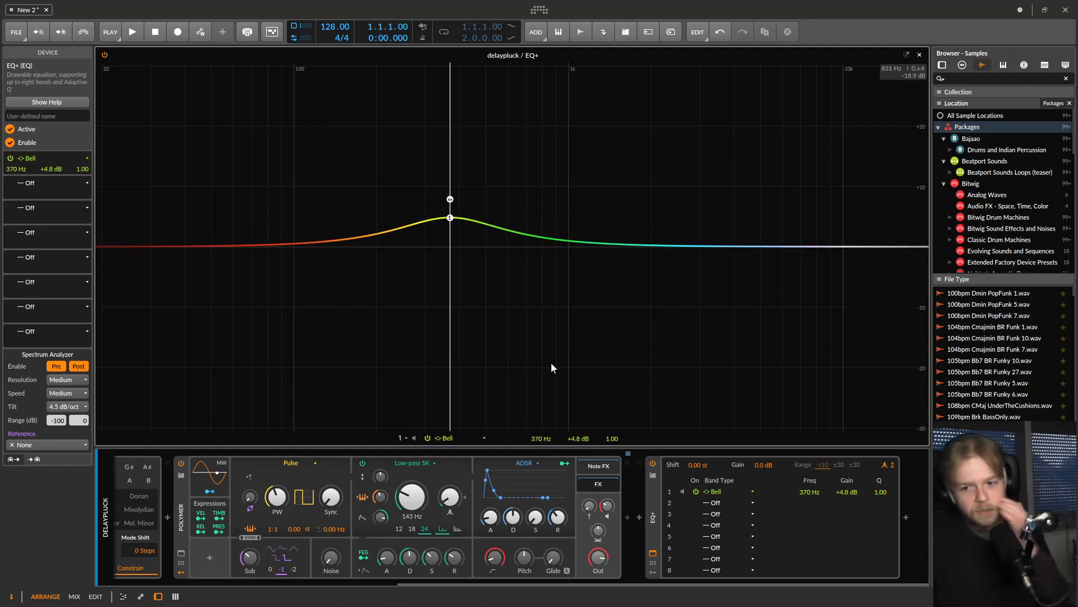
Search the audio effects for split devices and insert a Stereo Split after the EQ+
left_click(905, 517)
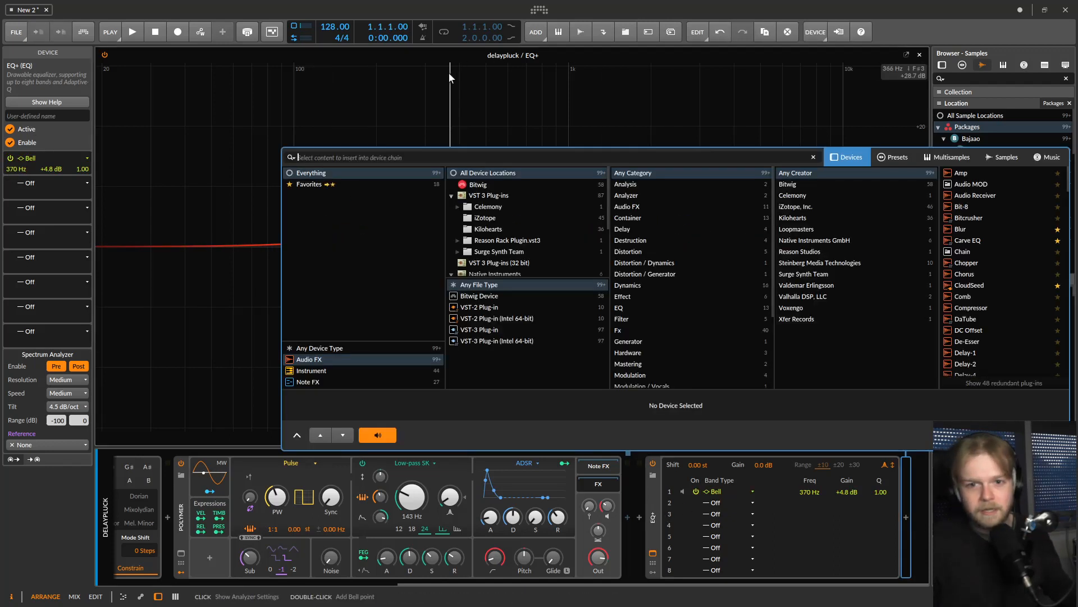
type("lef")
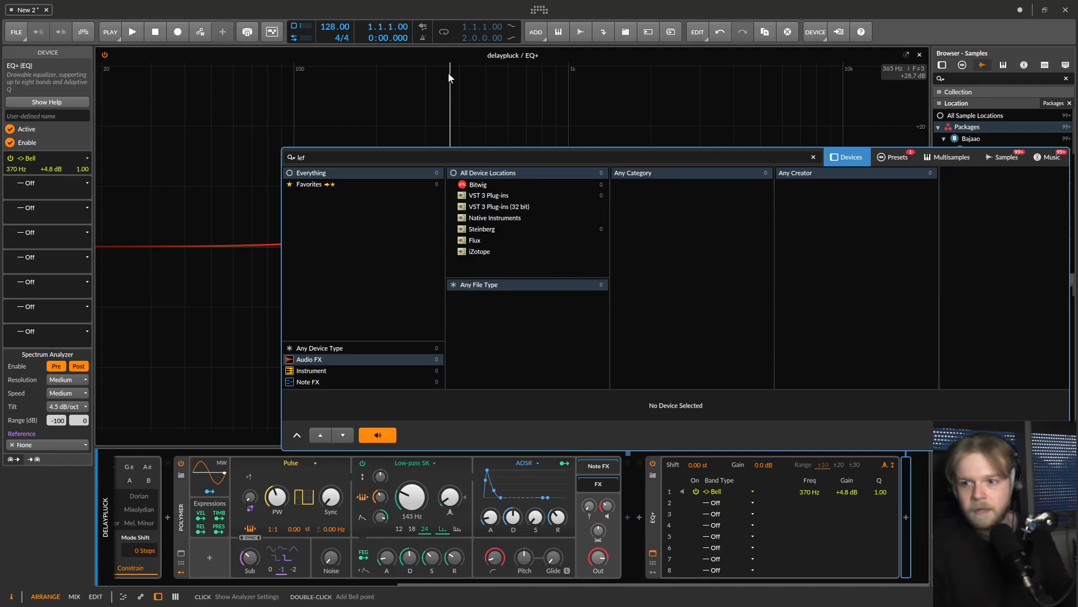
key("BackSpace")
key("BackSpace")
key("BackSpace")
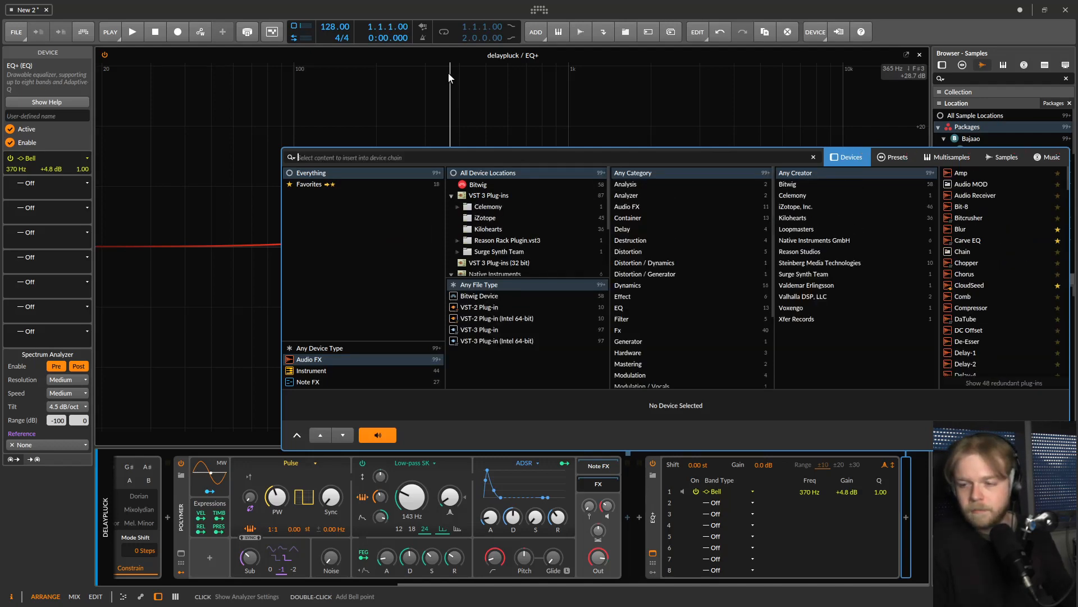
type("s")
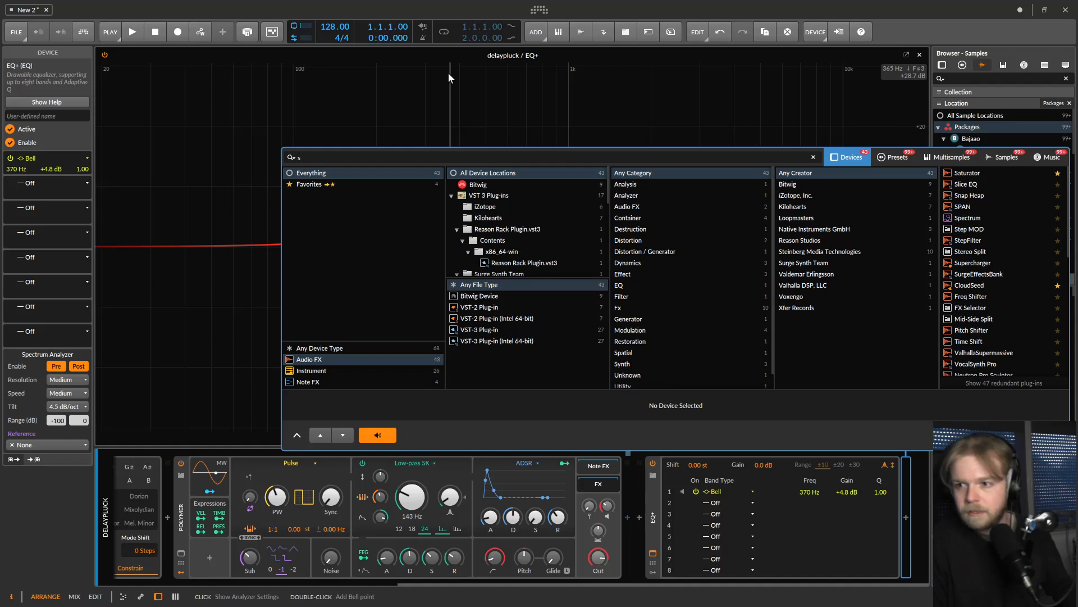
type("pli")
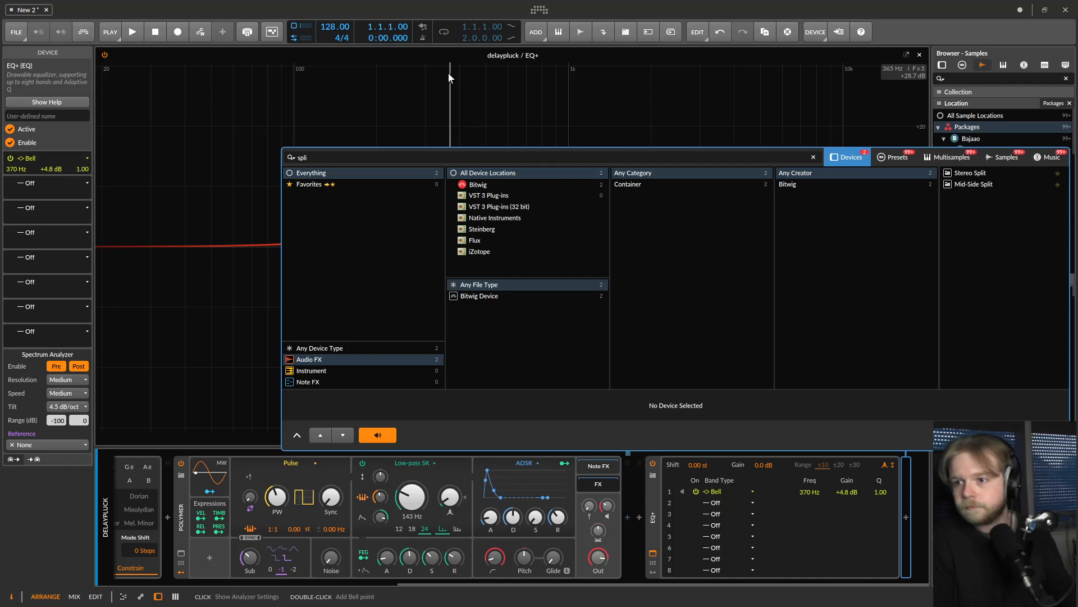
key("Down")
key("Return")
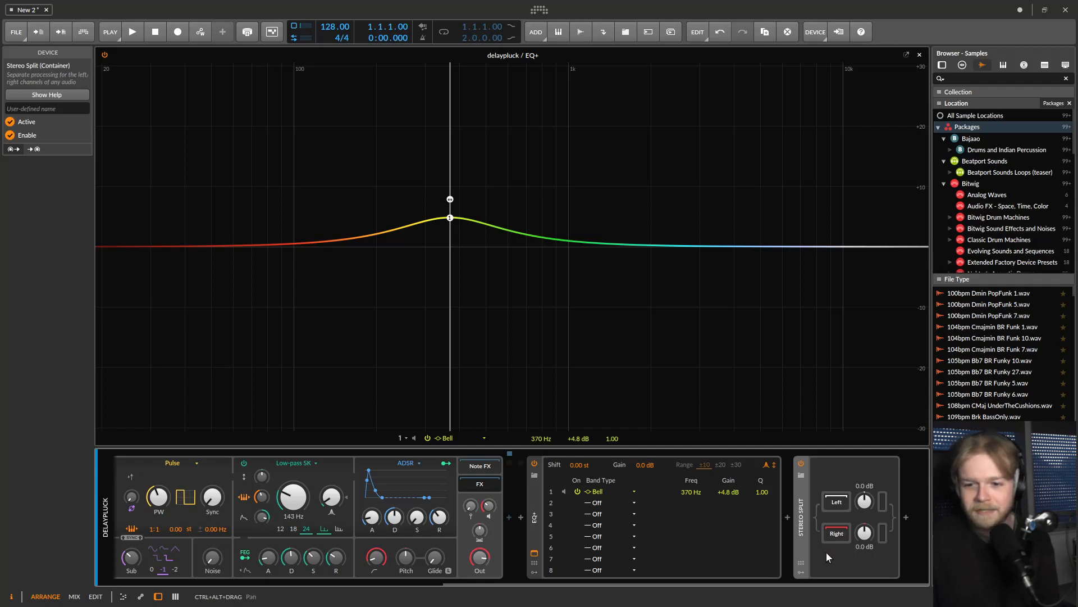
Delete the Stereo Split and EQ+ devices from the chain
key("Delete")
key("Delete")
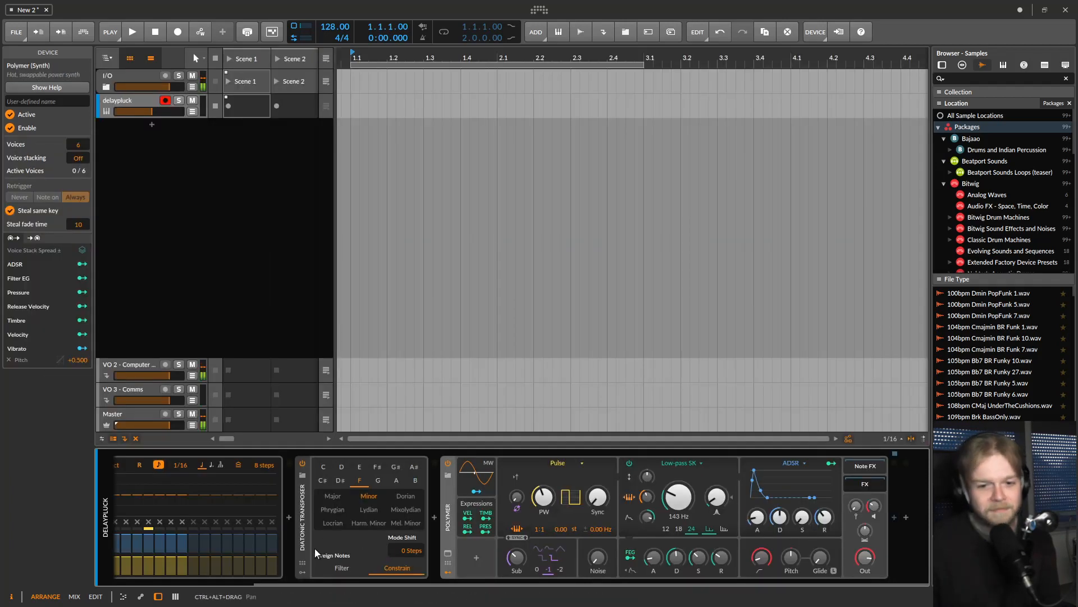
Delete the Diatonic Transposer, Arpeggiator and Multi-Note devices in front of Polymer, restoring Polymer if it gets removed
key("Delete")
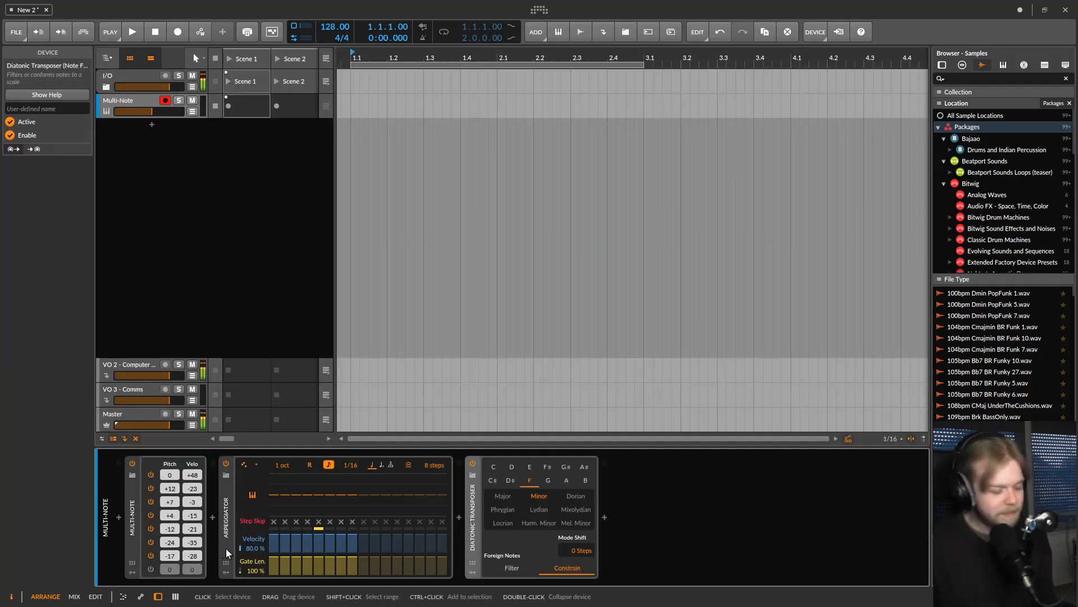
key("ctrl+z")
left_click(526, 553)
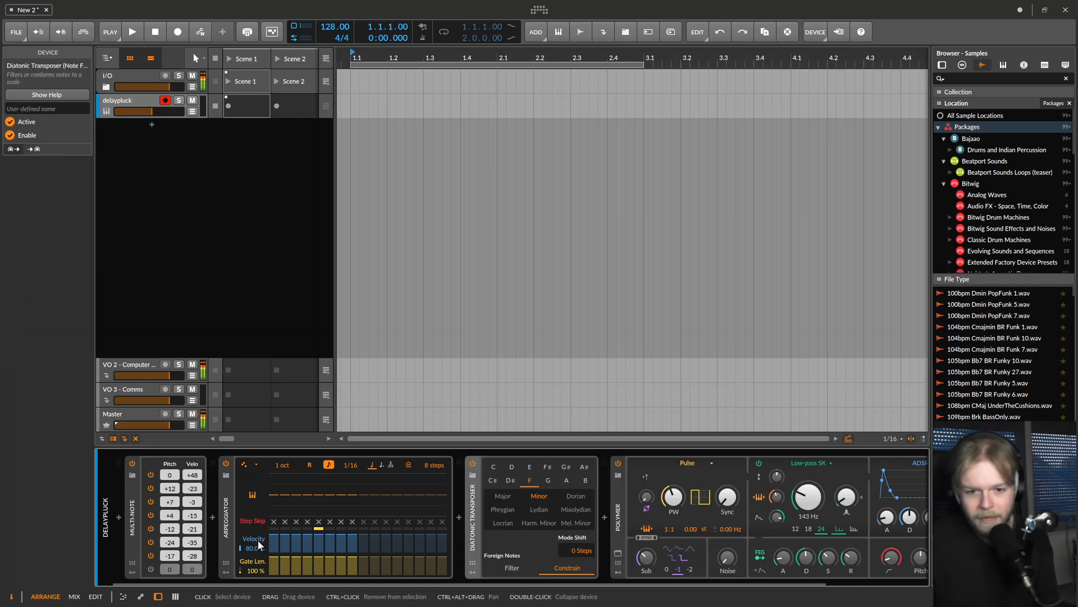
key("Delete")
key("Delete")
left_click(130, 544)
key("Delete")
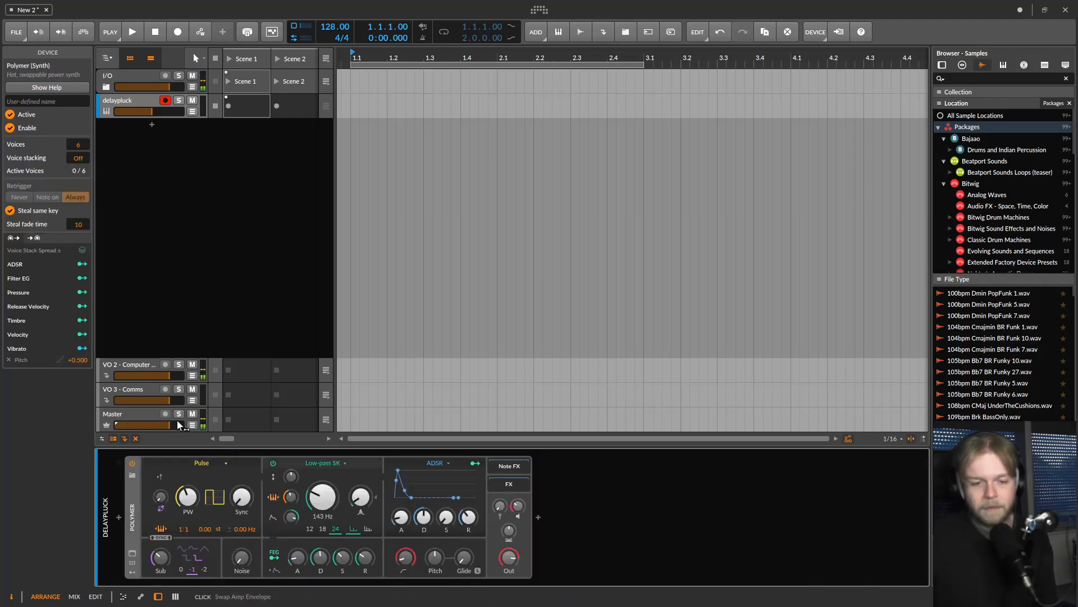
Show Polymer's modulators and look at the list of modulators that can be added
left_click(133, 573)
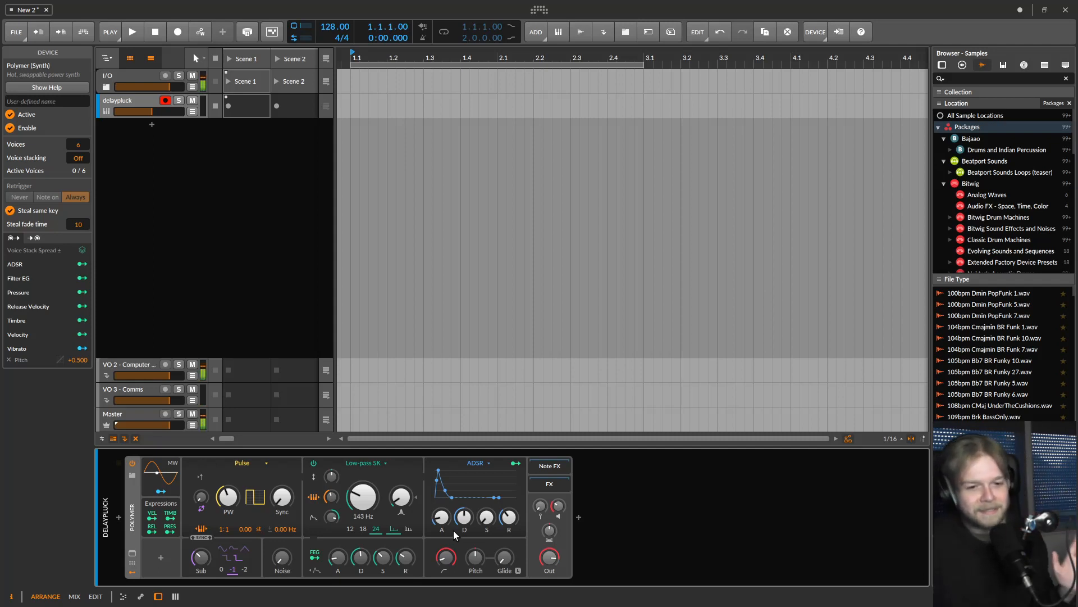
left_click(160, 559)
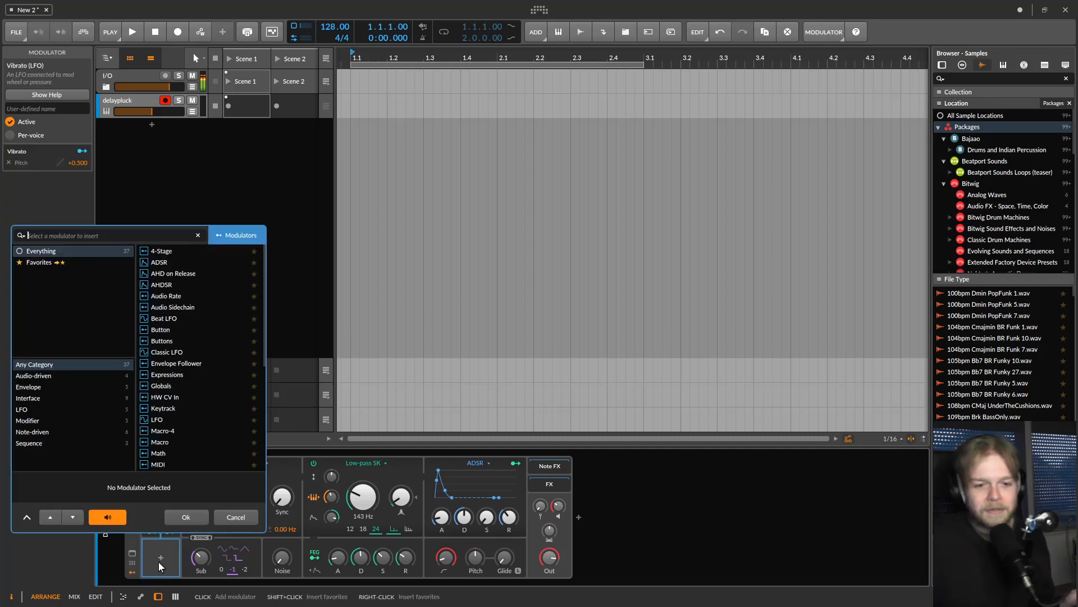
left_click(240, 521)
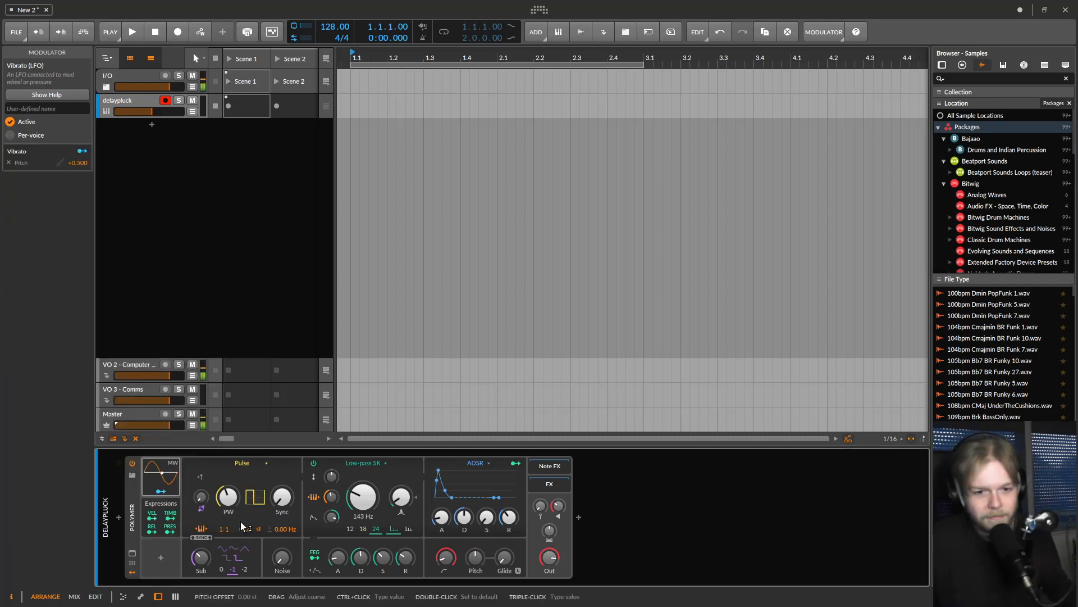
left_click(132, 573)
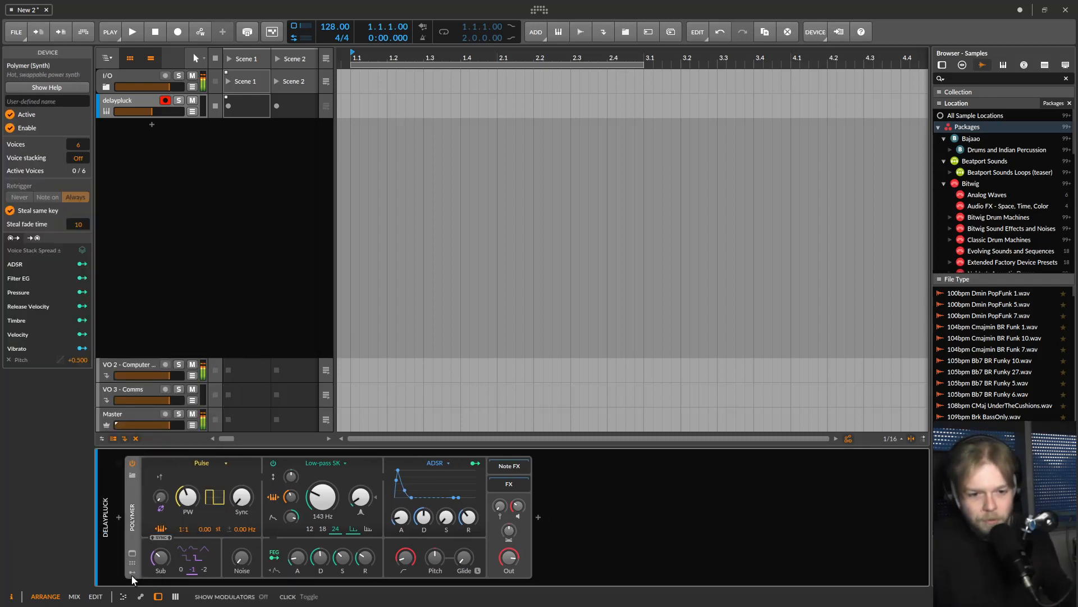
left_click(130, 574)
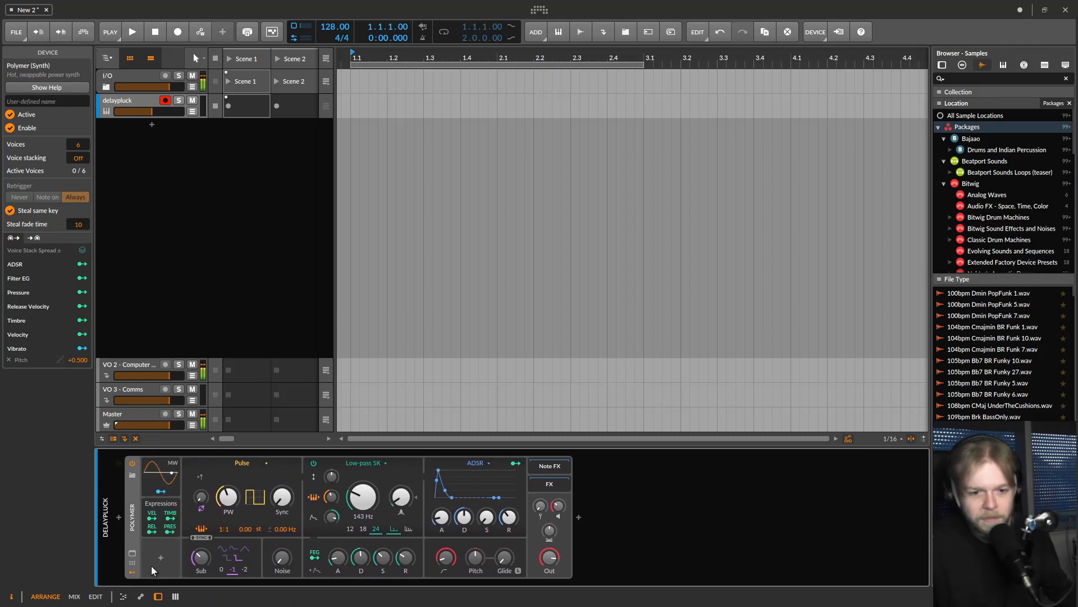
Map Polymer's Vibrato modulator to the low-pass filter cutoff with an amount of +48.50
left_click(156, 494)
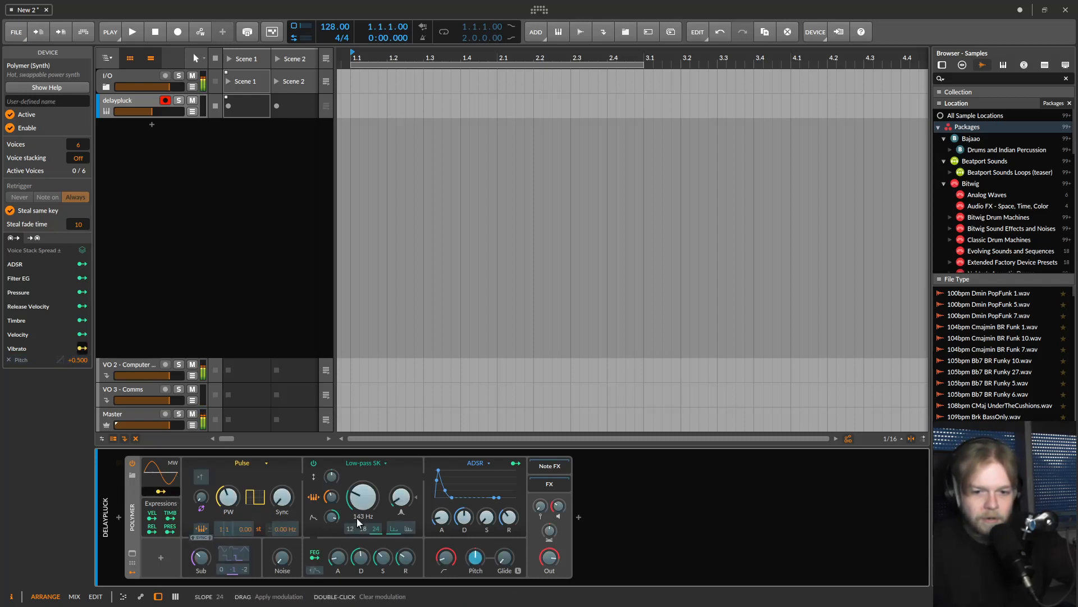
mouse_move(365, 505)
left_mouse_down()
mouse_move(365, 484)
mouse_move(365, 504)
left_mouse_up()
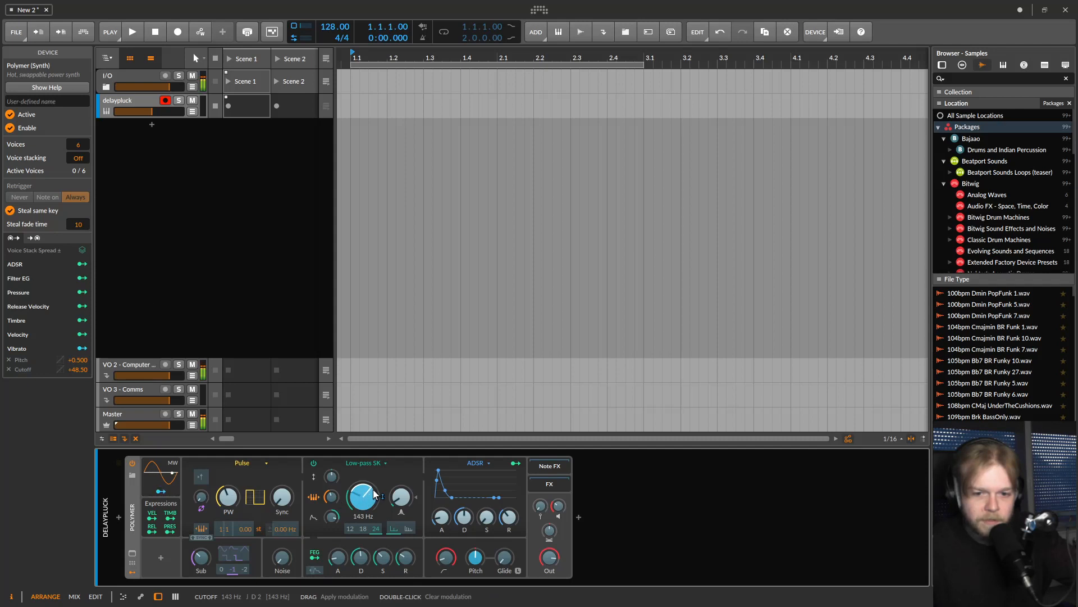
left_click(169, 488)
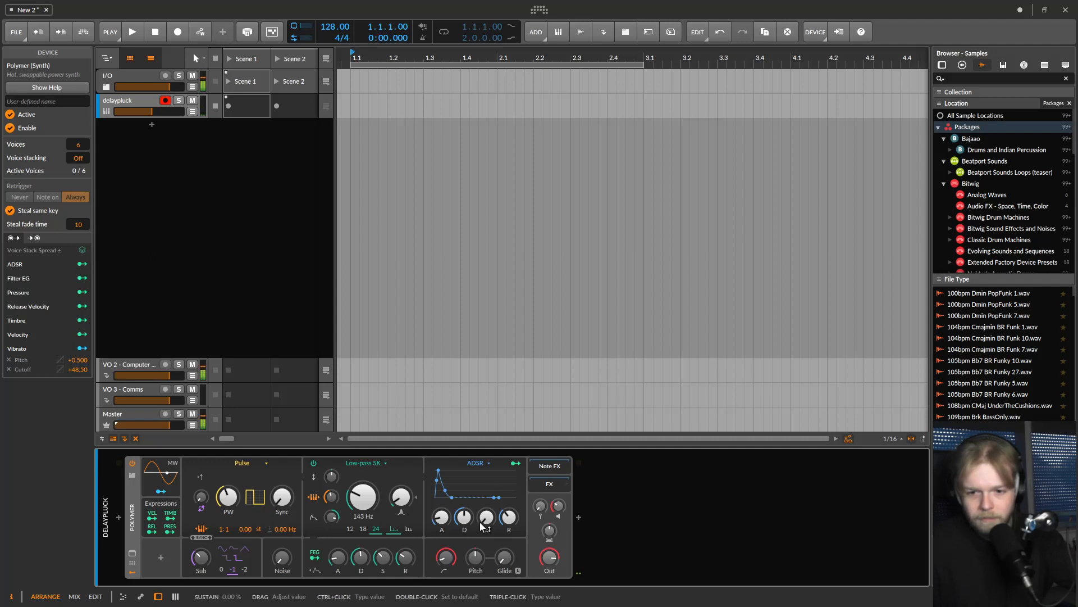
Raise the sustain of Polymer's ADSR amp envelope and set the low-pass cutoff to 320 Hz
left_click_drag(487, 516, 486, 491)
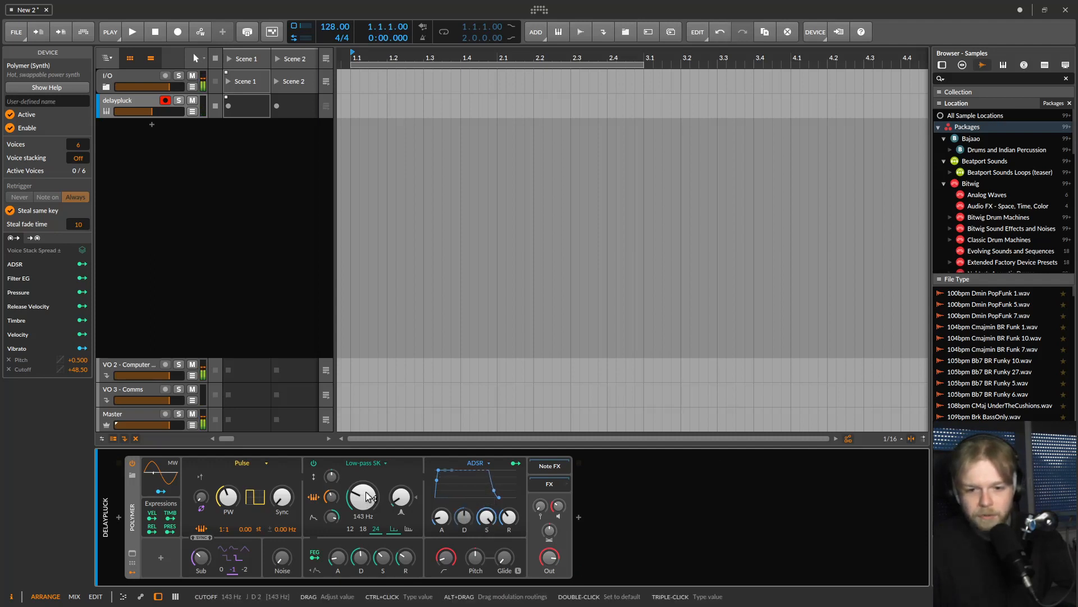
left_click_drag(367, 500, 367, 481)
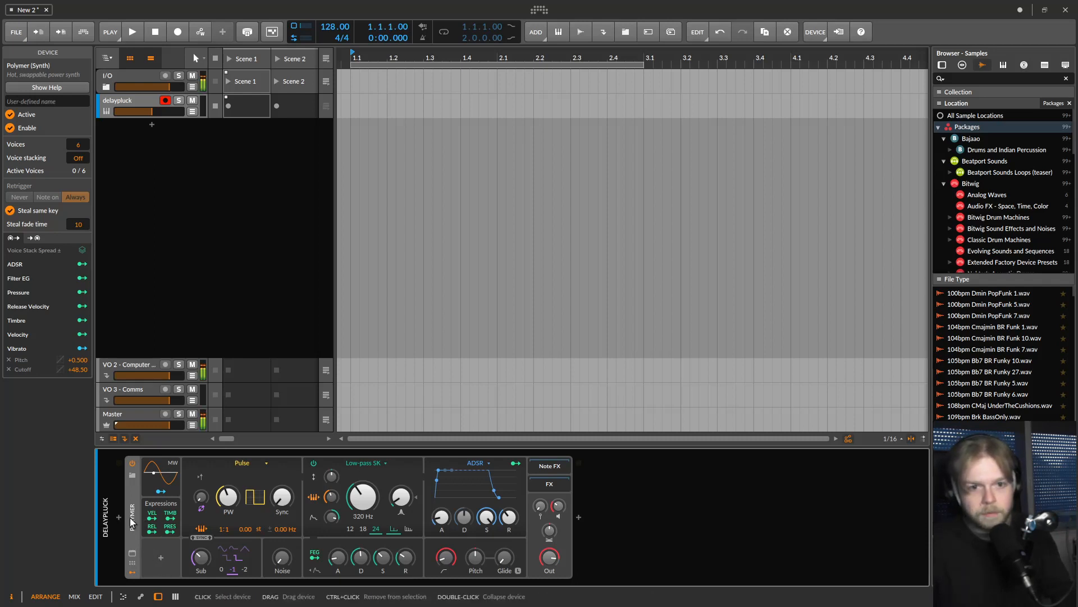
Create a new instrument track and load the Reason Rack Plugin instrument on it
left_click(152, 124)
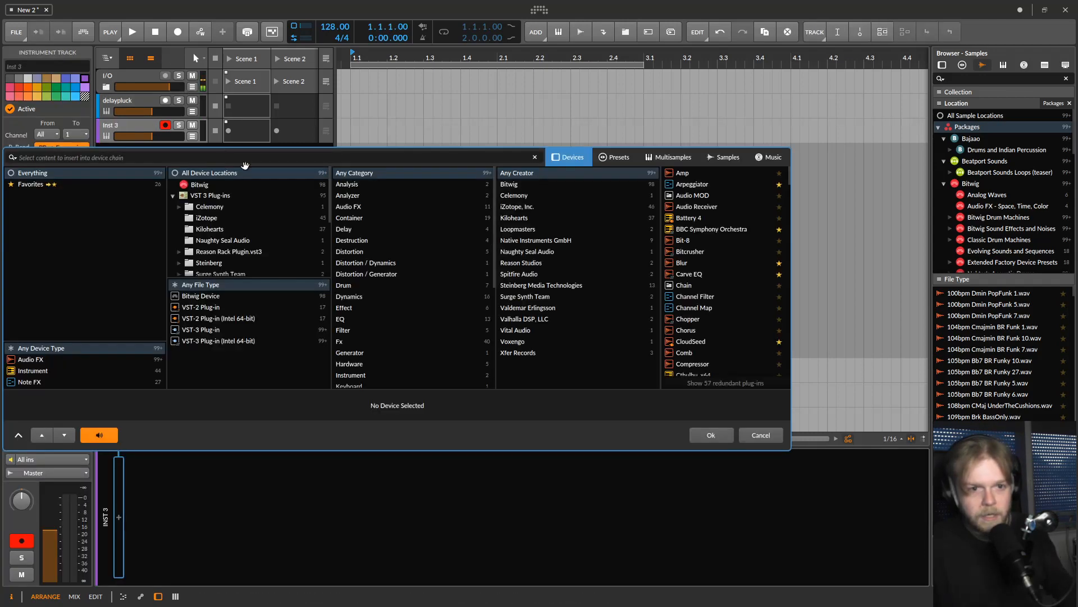
type("rea")
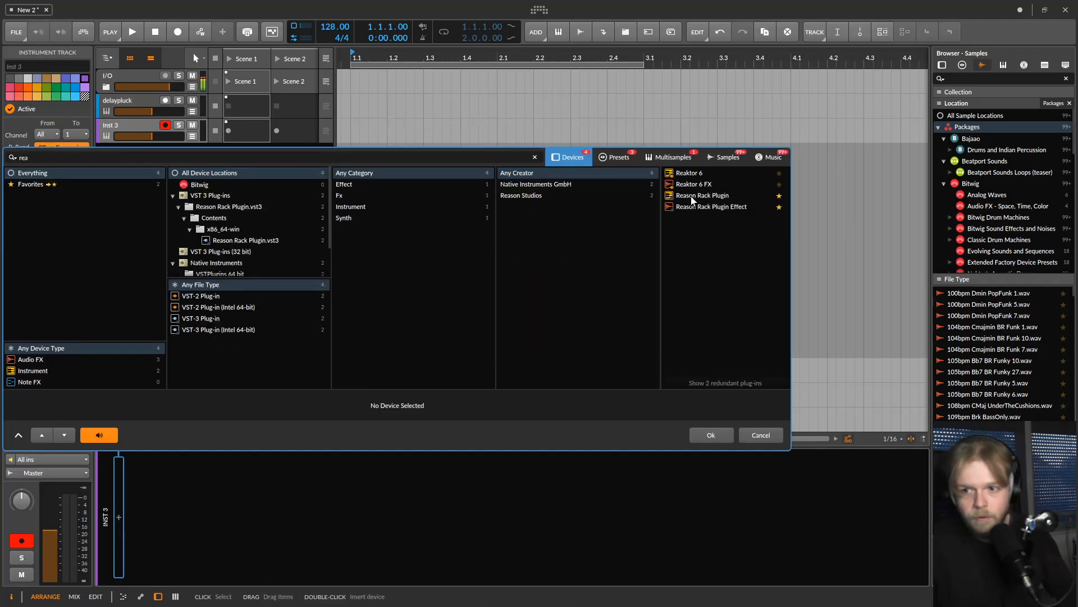
left_click(691, 196)
double_click(691, 197)
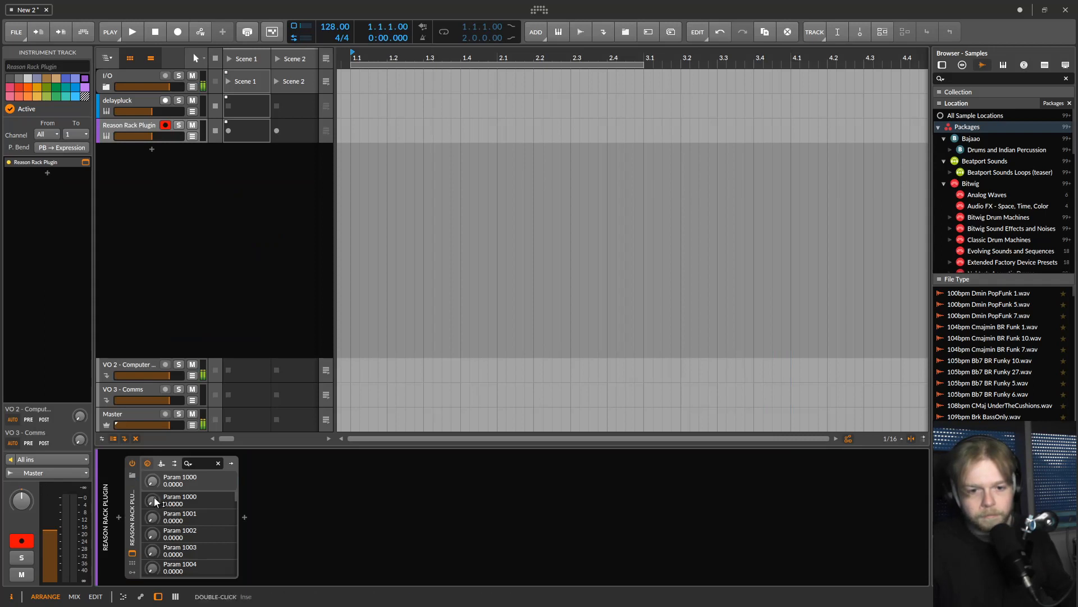
Open the Reason Rack Plugin window and add a Thor Polysonic Synthesizer to the rack
left_click(133, 553)
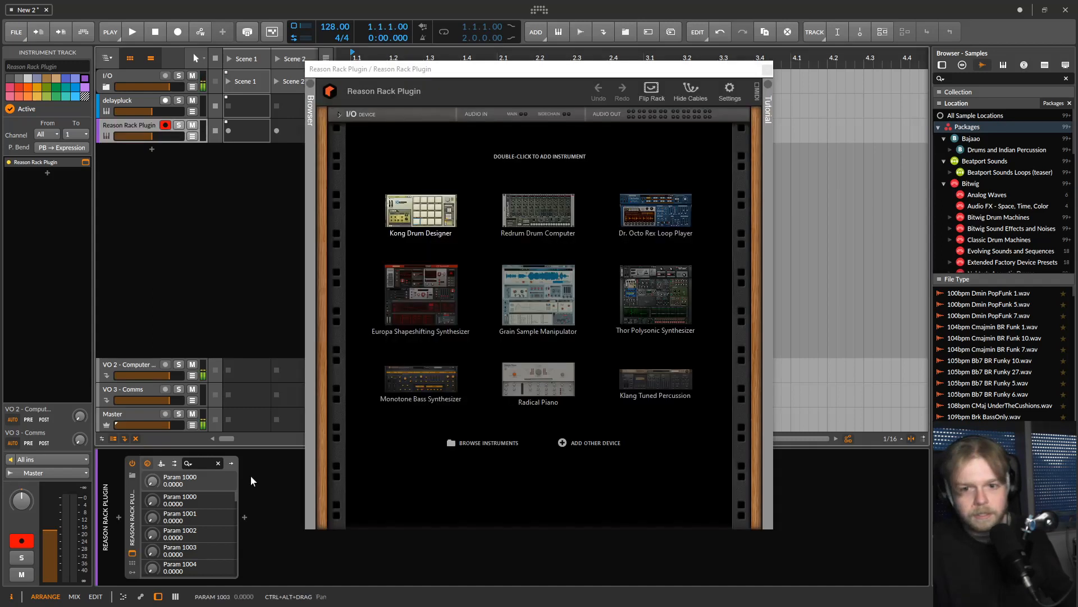
left_click(661, 295)
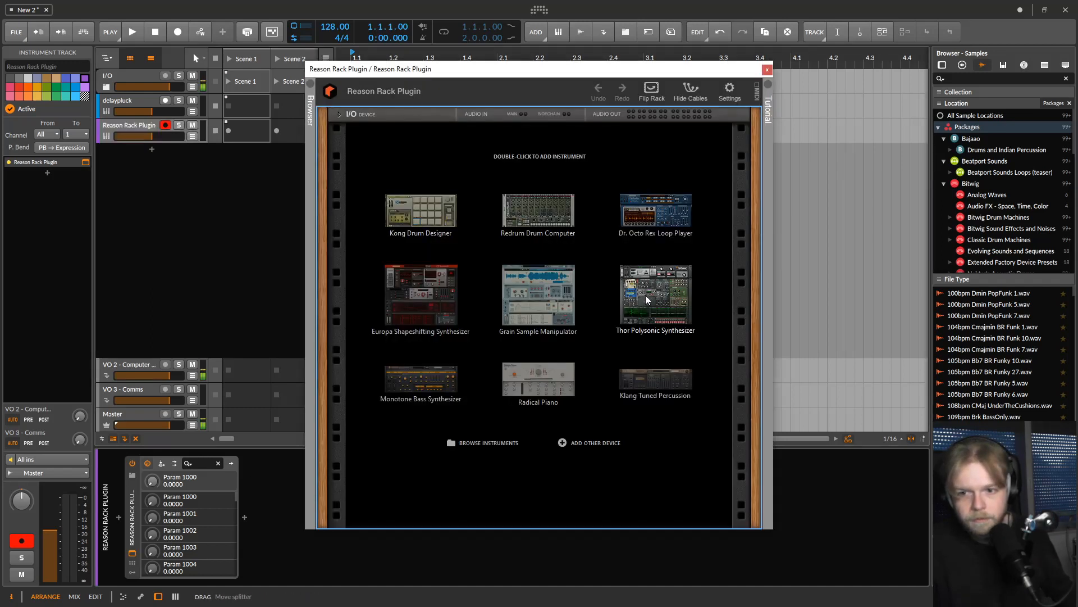
double_click(645, 295)
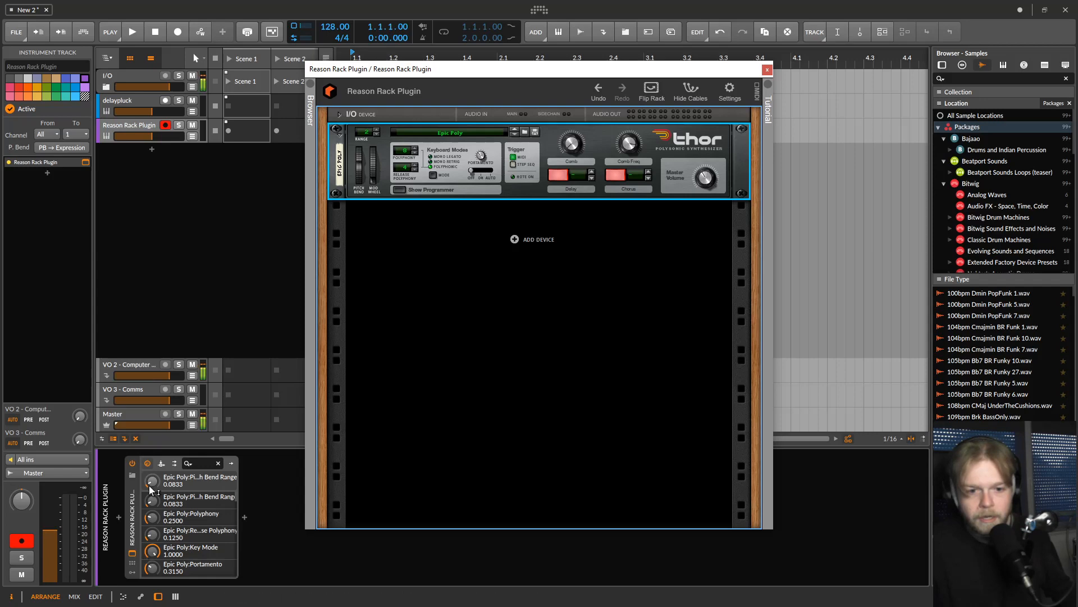
Move Thor's Comb knob to bring up its Rotary 1 parameter in the device and set it to 0.2950
scroll(197, 514, "down", 5)
scroll(197, 514, "down", 8)
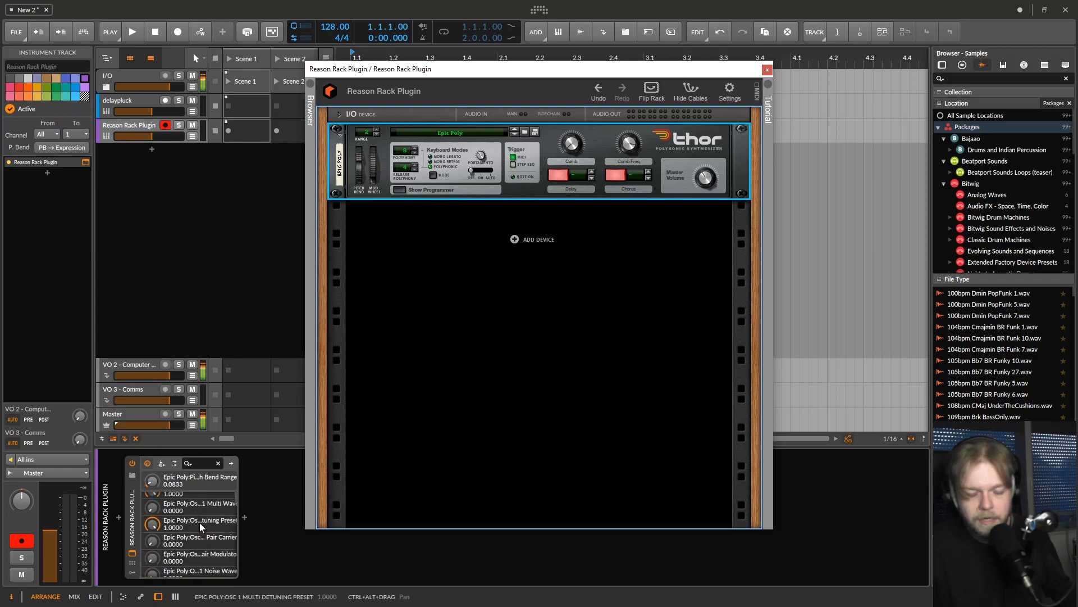
scroll(204, 525, "up", 8)
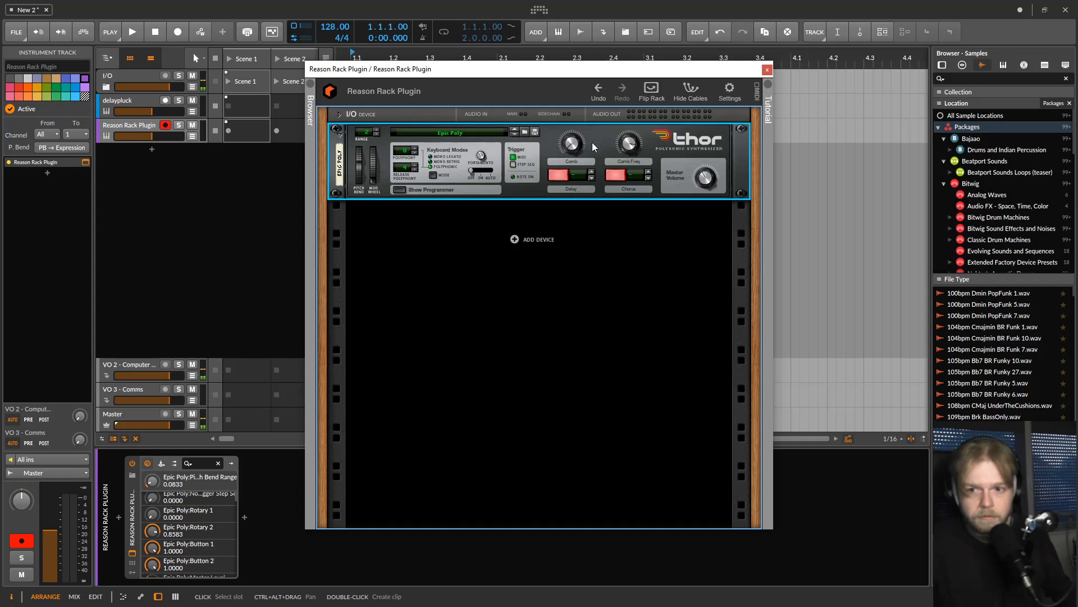
left_click_drag(569, 147, 571, 178)
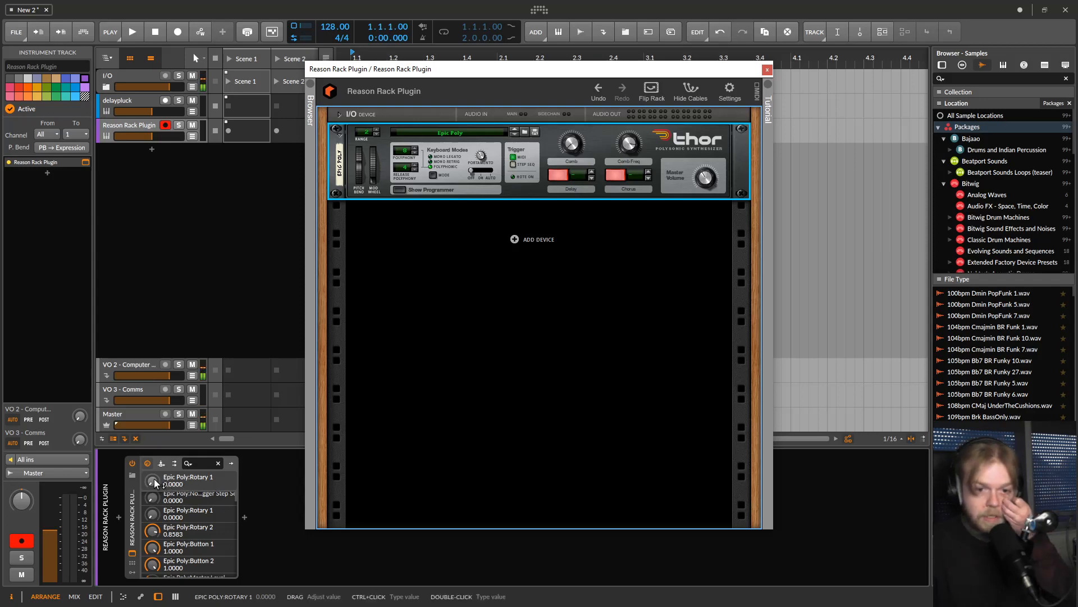
left_click_drag(155, 483, 156, 472)
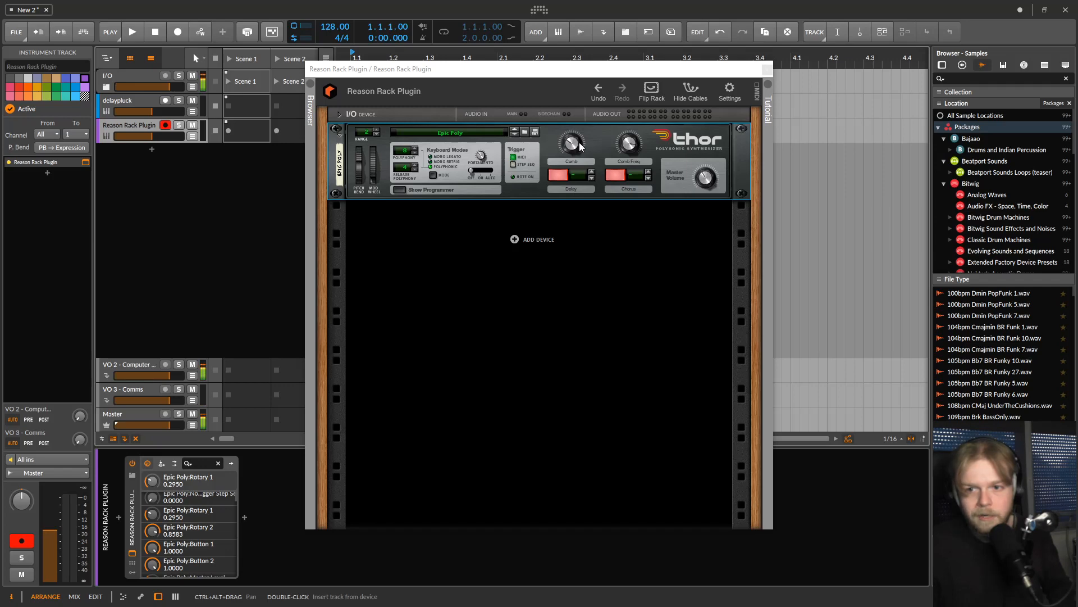
Show the Reason Rack Plugin's modulators and choose an LFO for the first slot
left_click_drag(495, 92, 675, 110)
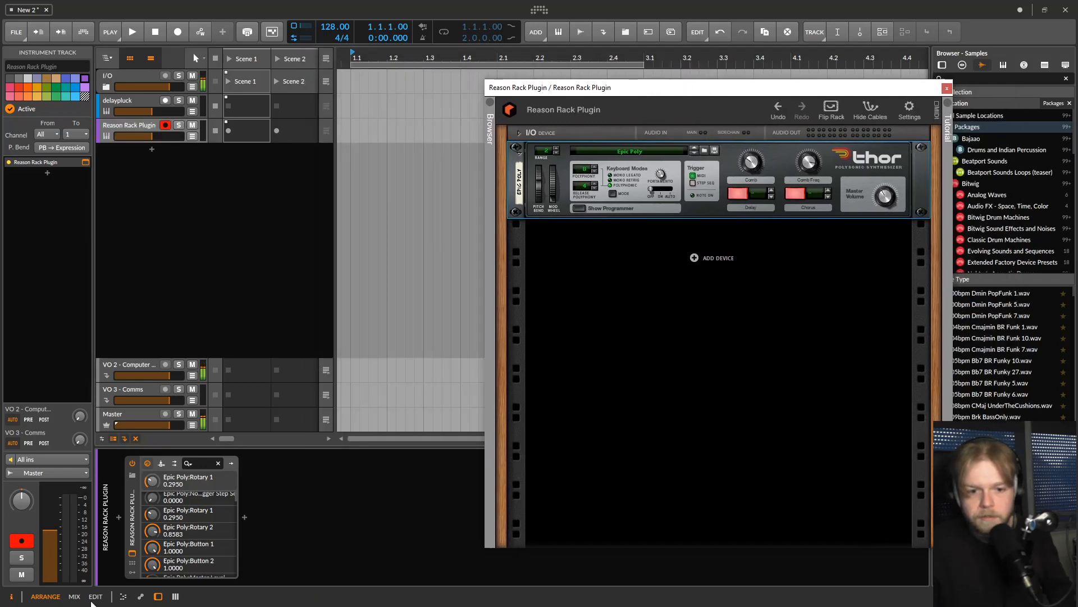
left_click(132, 571)
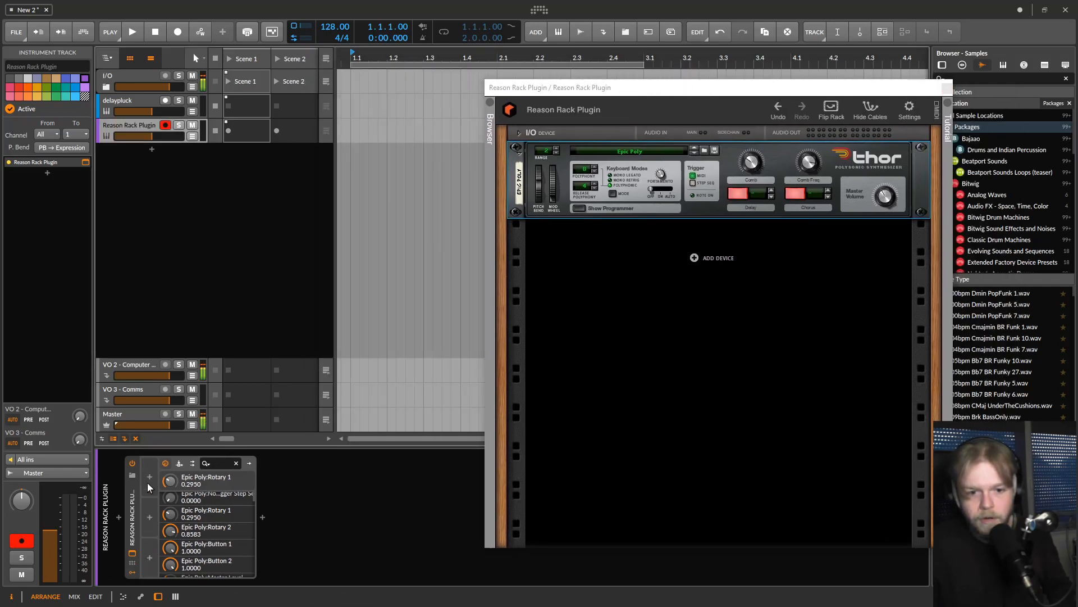
left_click(149, 477)
type("l")
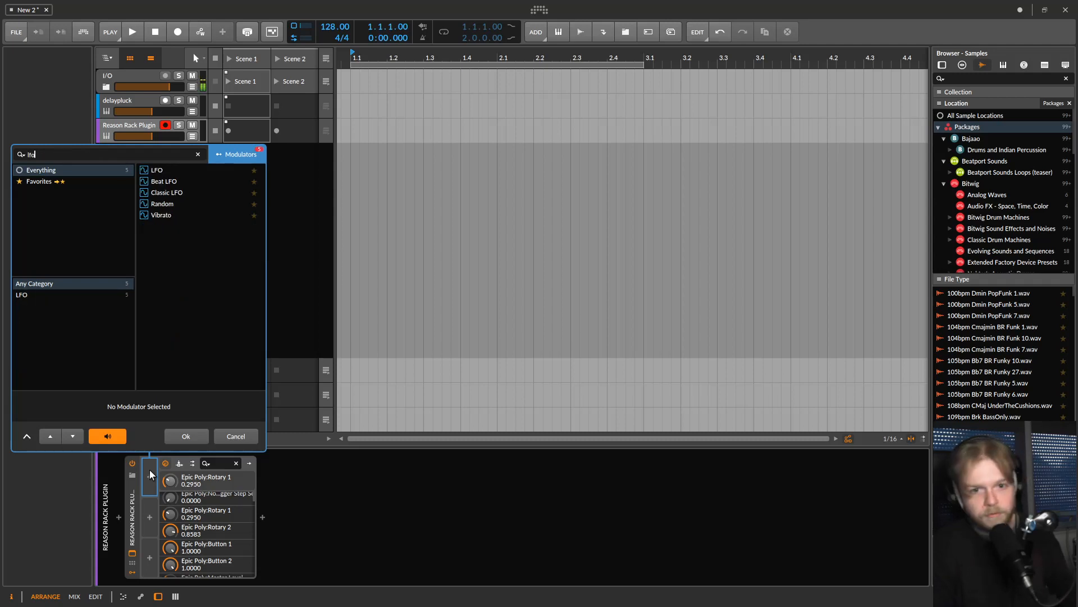
type("fo")
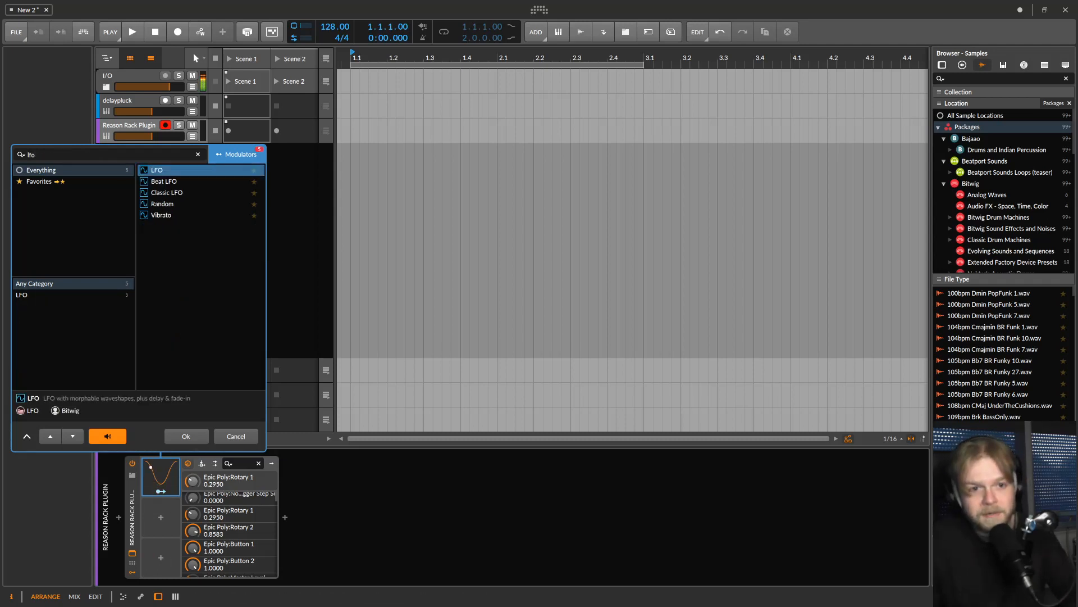
Replace the LFO in the first modulator slot with a Random modulator
triple_click(63, 155)
key("BackSpace")
type("r")
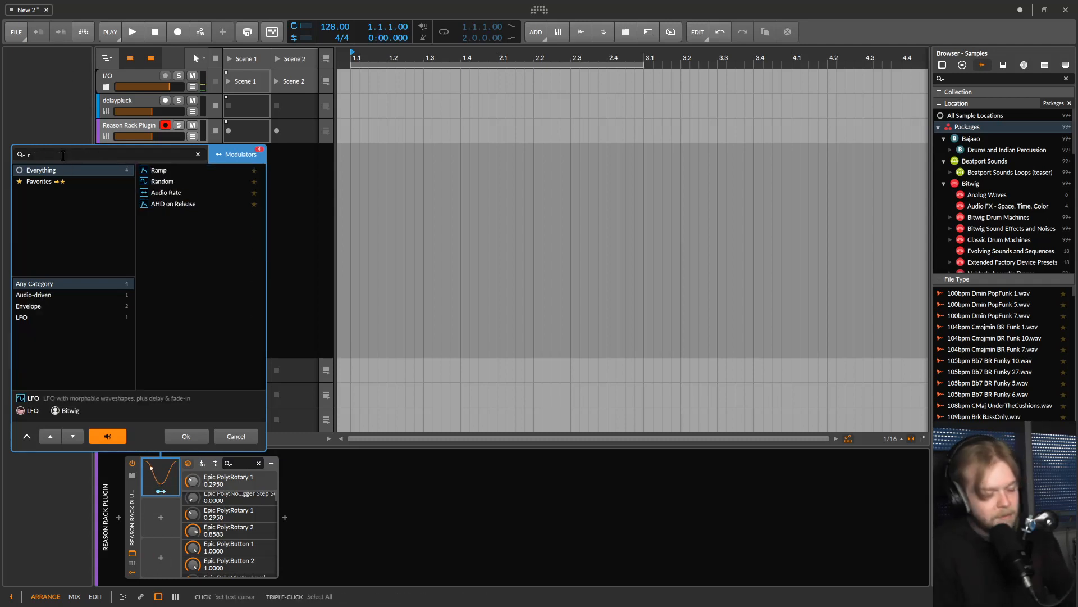
type("an")
key("Down")
key("Return")
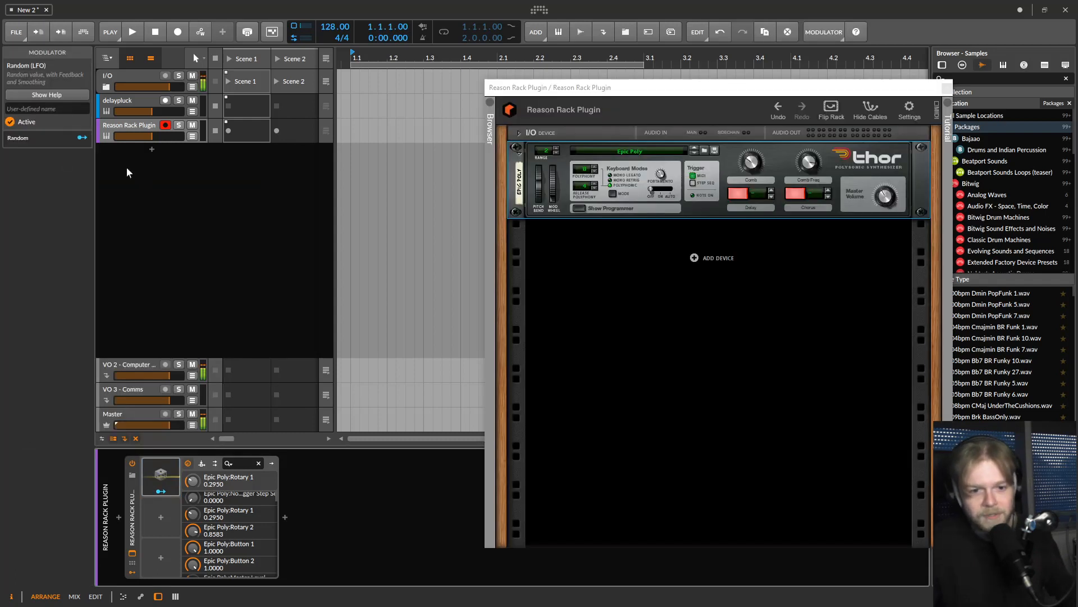
Set the Random modulator's feedback to -51.0 % and map it to Thor's Rotary 1 with an amount of +0.410
left_click(161, 478)
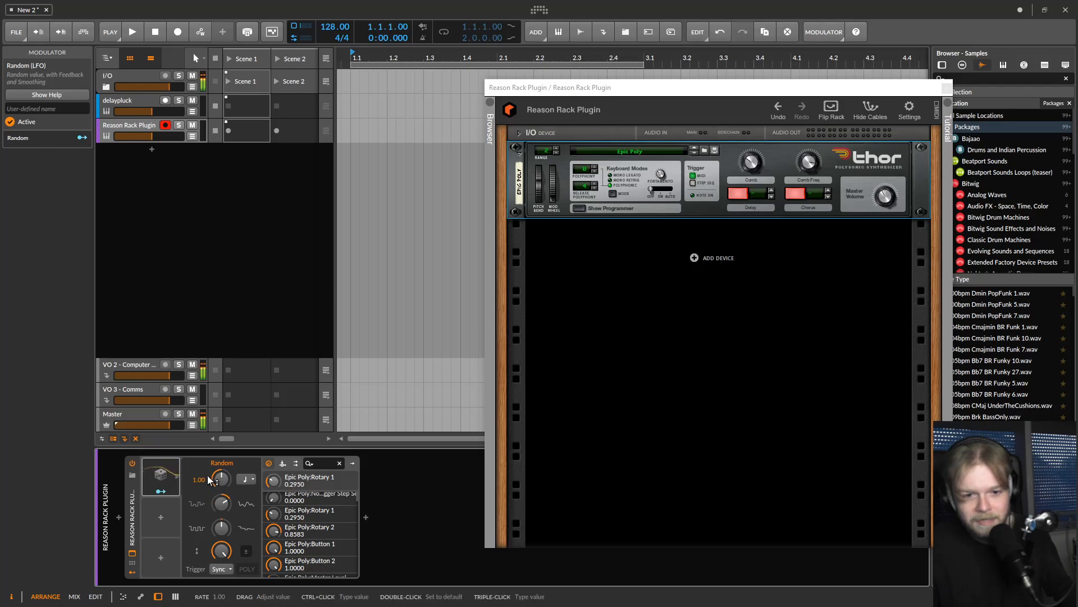
left_click_drag(221, 538, 220, 568)
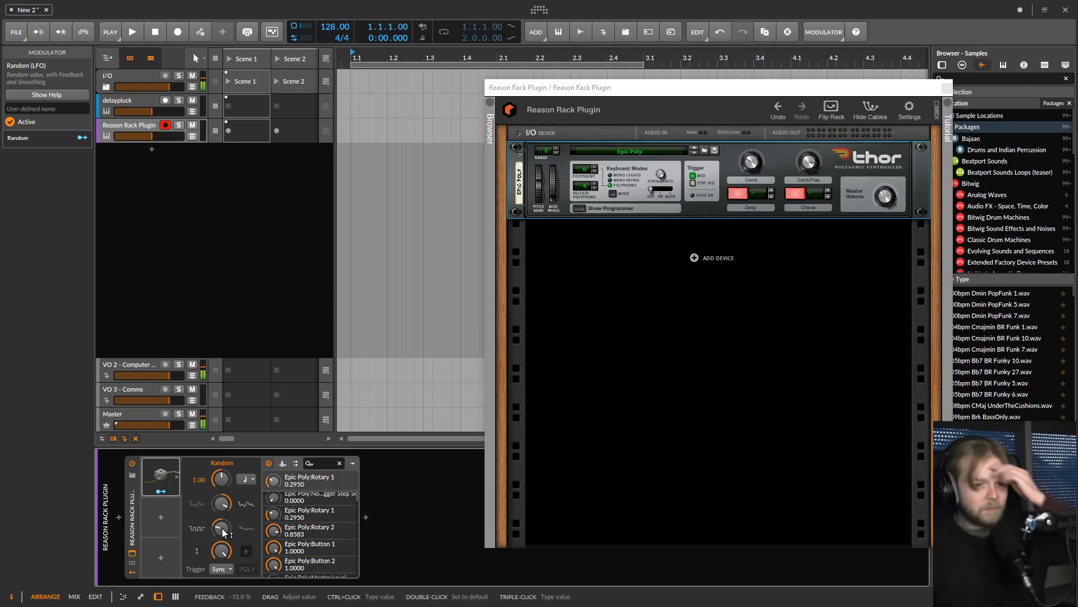
left_click(161, 491)
left_click_drag(273, 481, 273, 475)
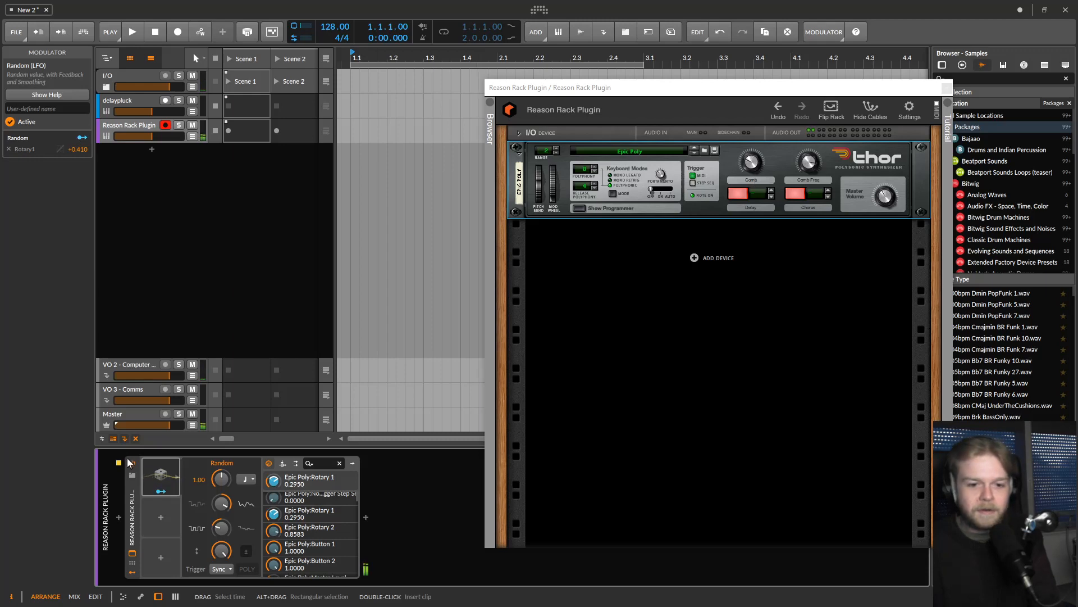
View the modulators available for the second slot without adding one, and close the Reason Rack Plugin window
left_click(162, 520)
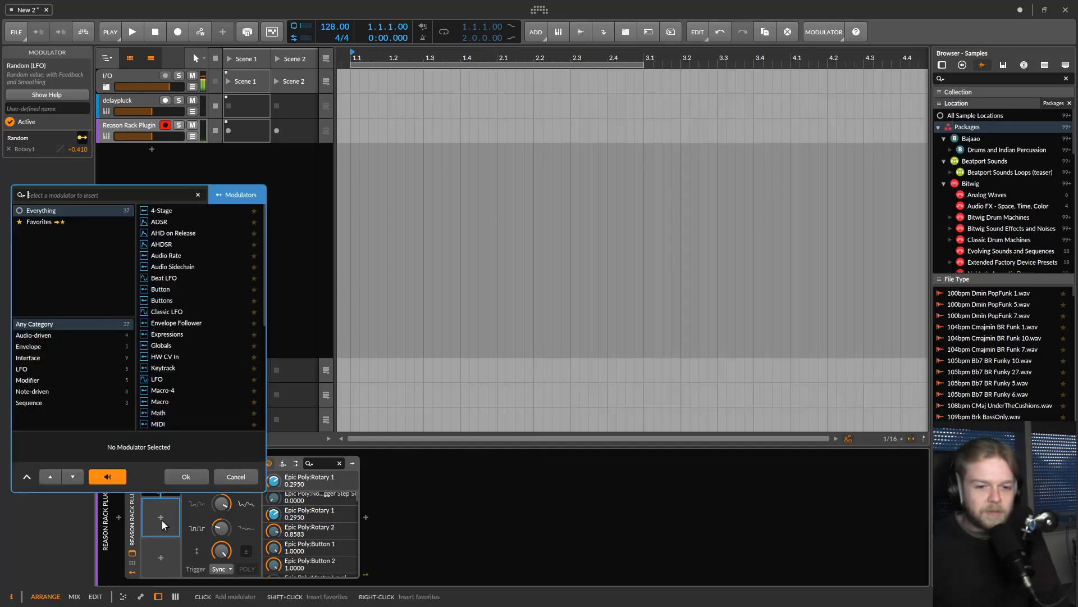
left_click(215, 482)
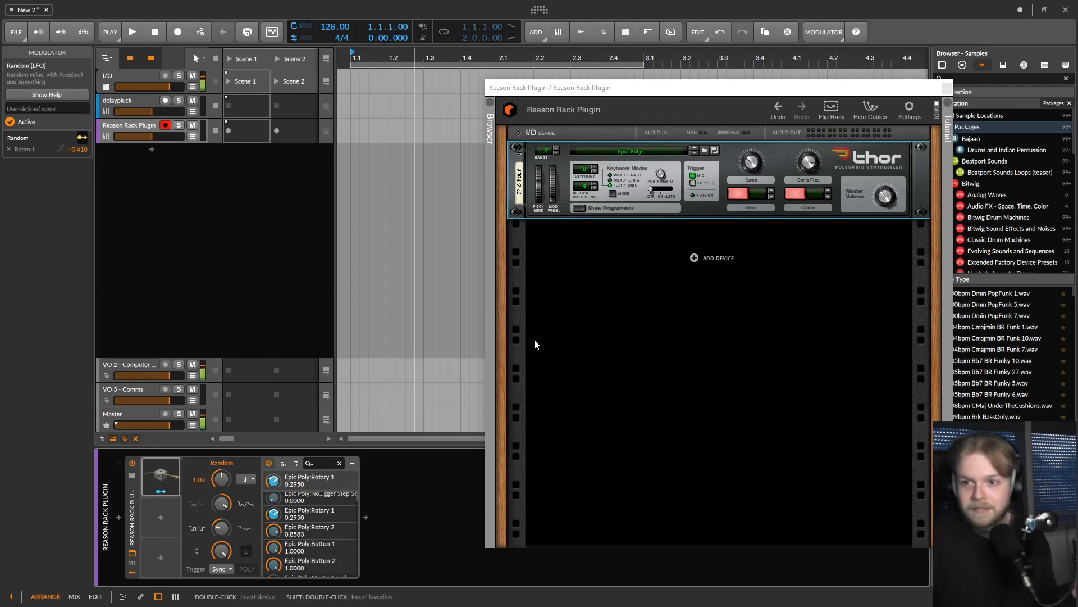
left_click(944, 86)
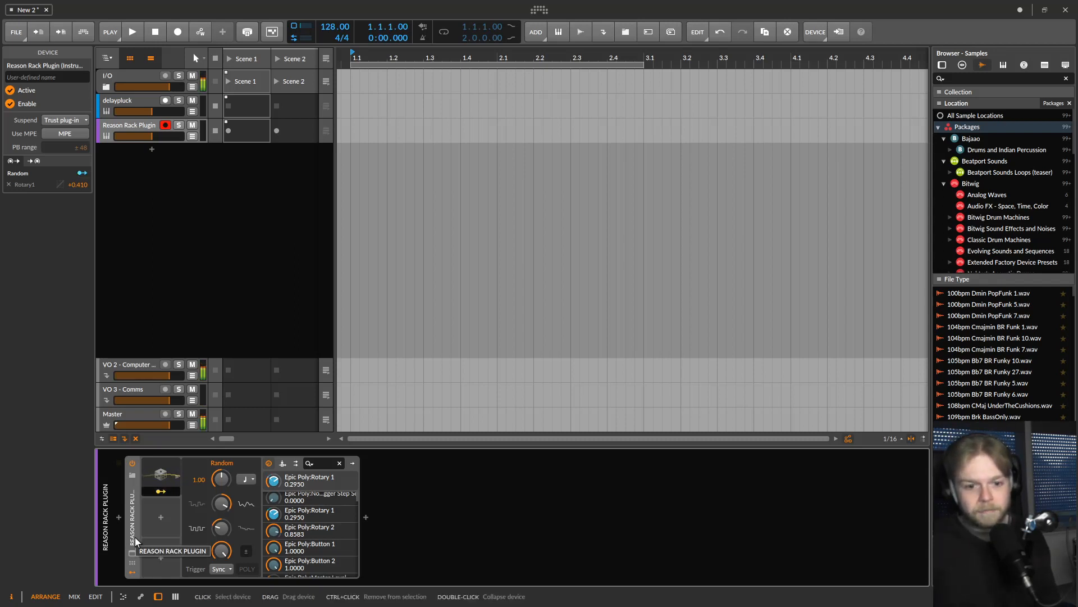
Delete the Reason Rack Plugin track and the delaypluck track
key("Delete")
left_click(118, 125)
key("Delete")
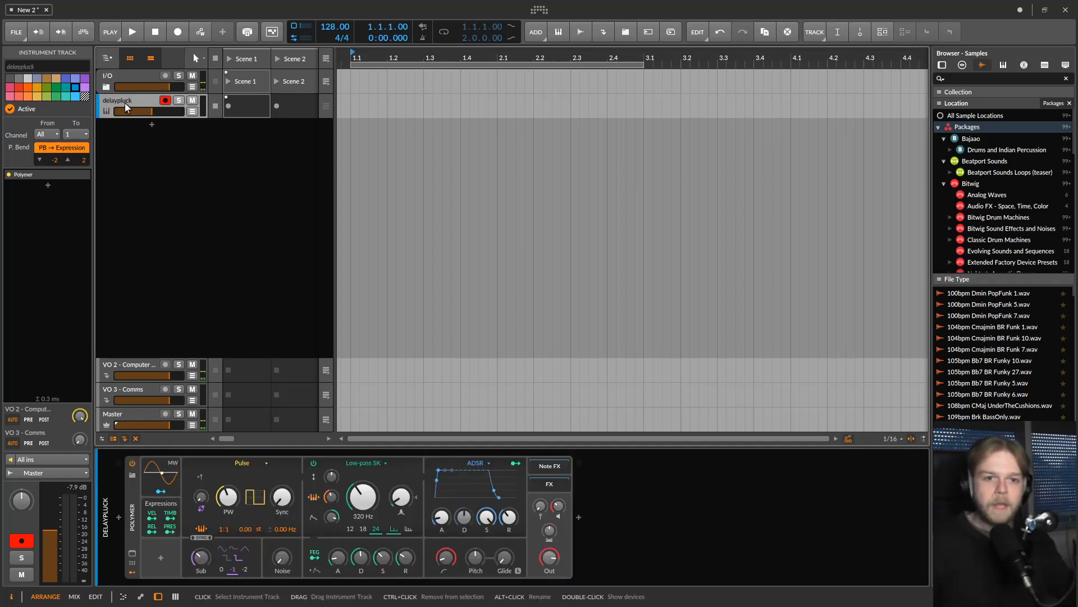
key("Delete")
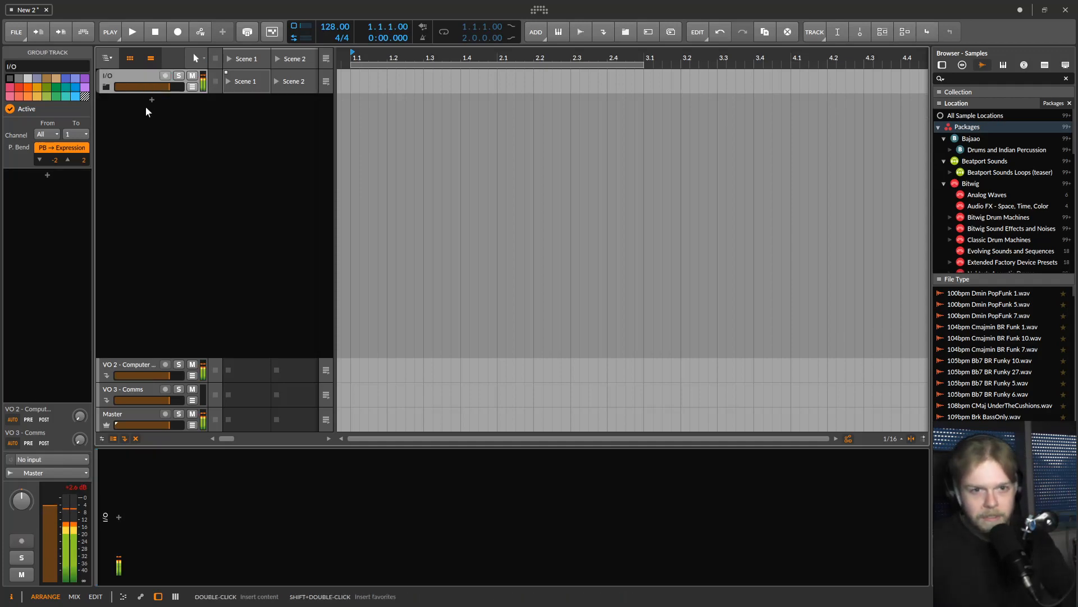
Add a new instrument track below the I/O group and insert a Drum Machine on it
left_click(151, 103)
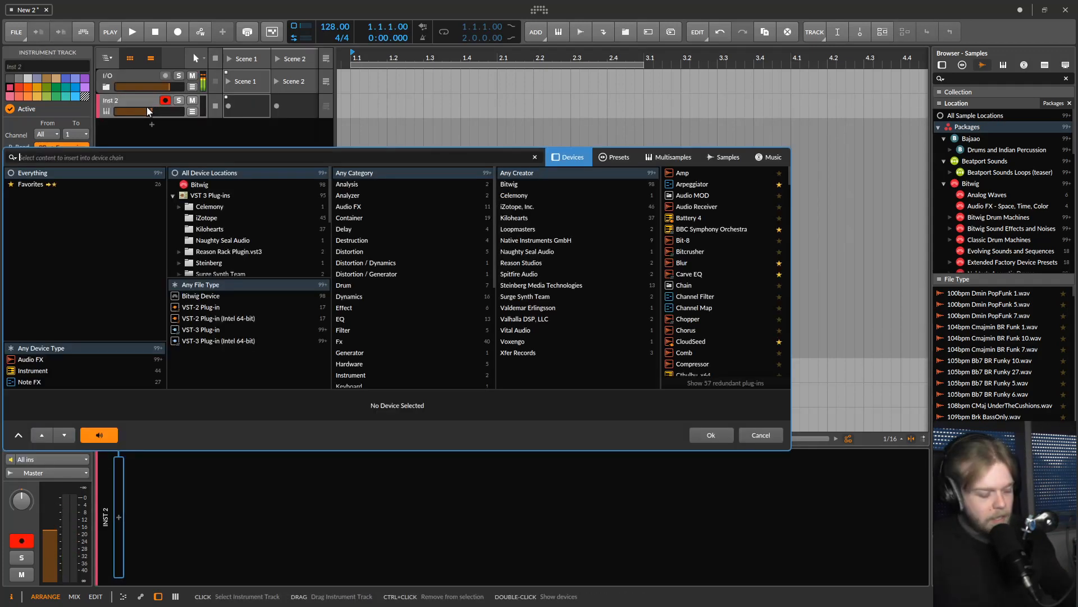
type("drum")
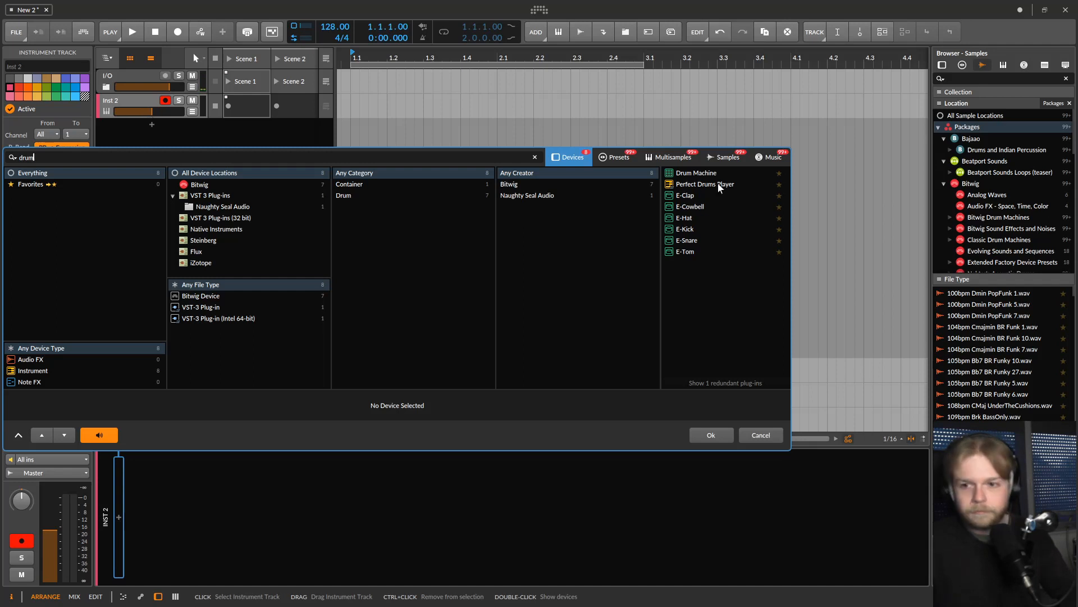
double_click(703, 172)
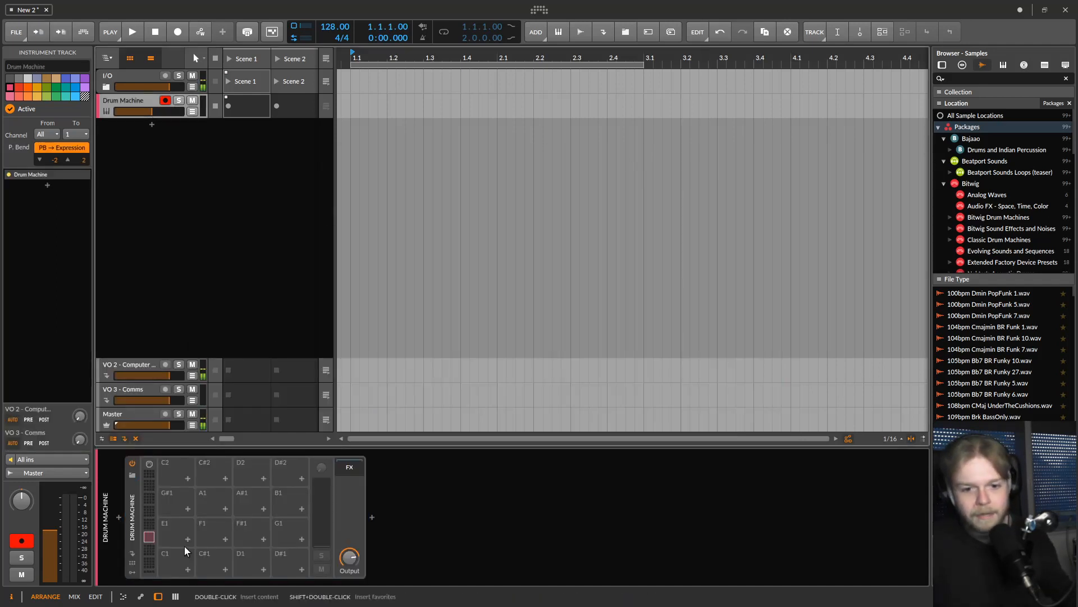
left_click(174, 559)
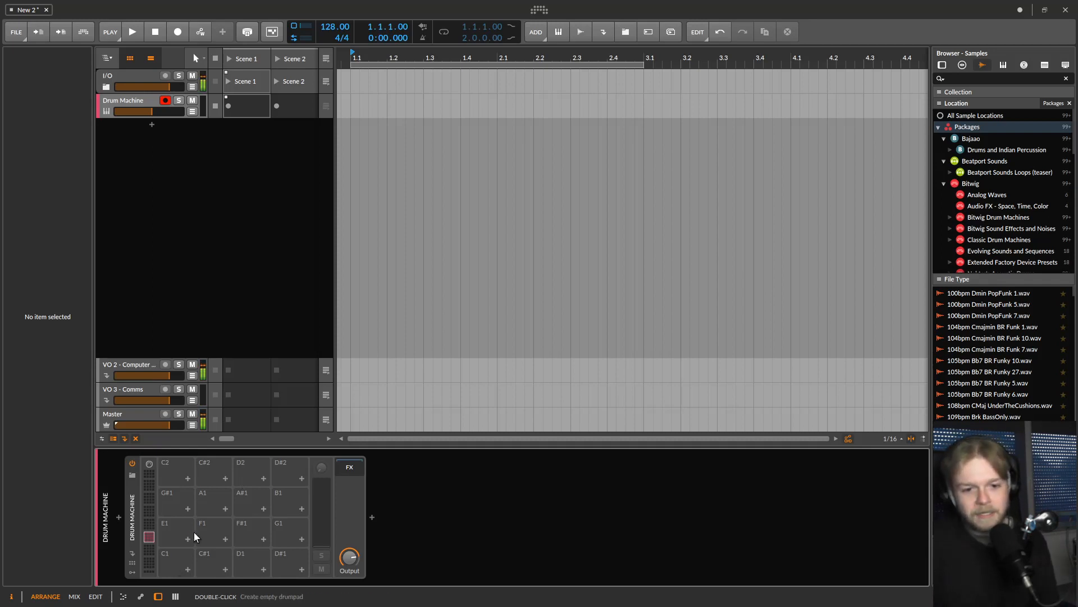
left_click(148, 536)
mouse_move(149, 537)
left_mouse_down()
mouse_move(152, 484)
mouse_move(146, 540)
left_mouse_up()
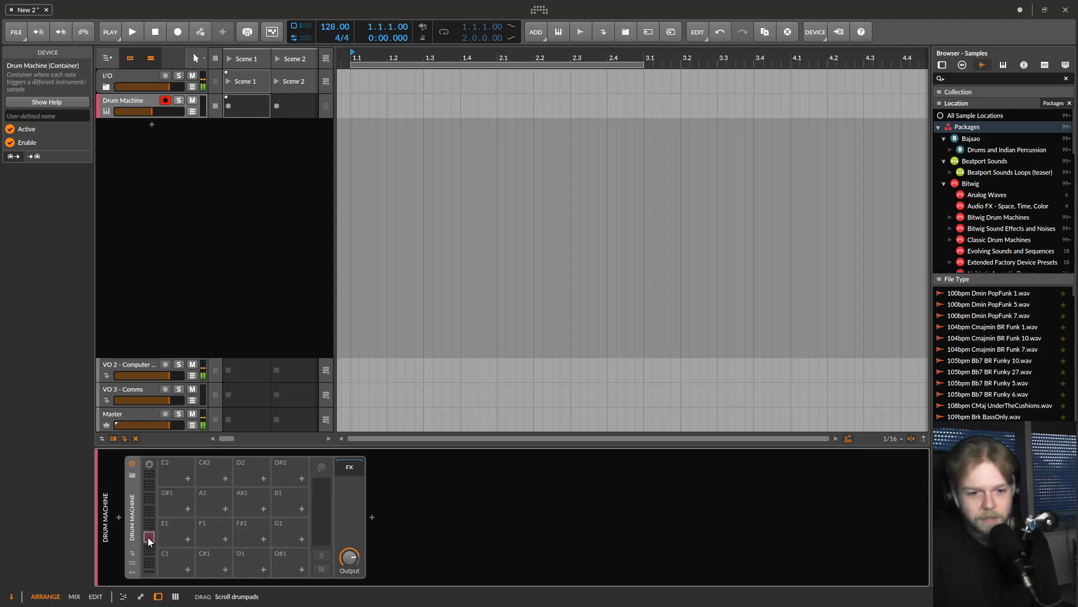
left_click(174, 565)
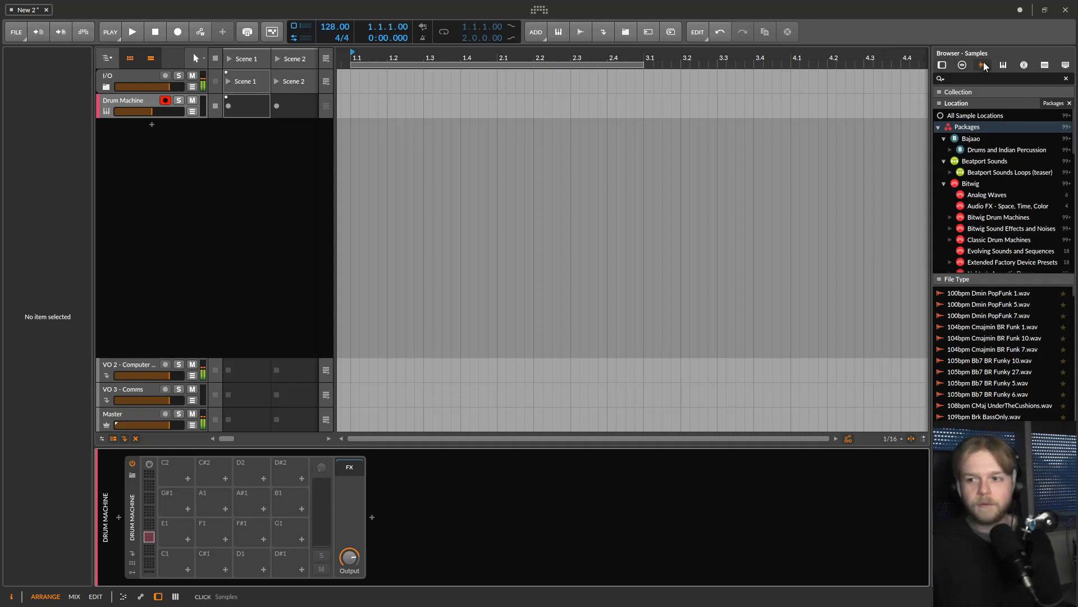
Limit the sample browser to the Bitwig Drum Machines package and find its clap samples
left_click(985, 185)
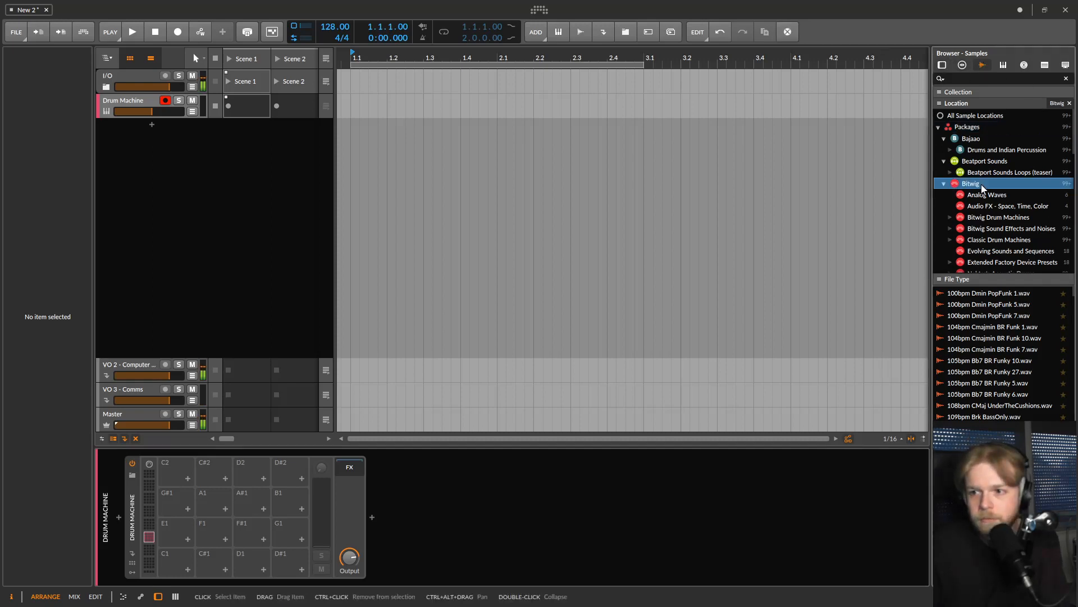
scroll(994, 162, "down", 3)
left_click(989, 151)
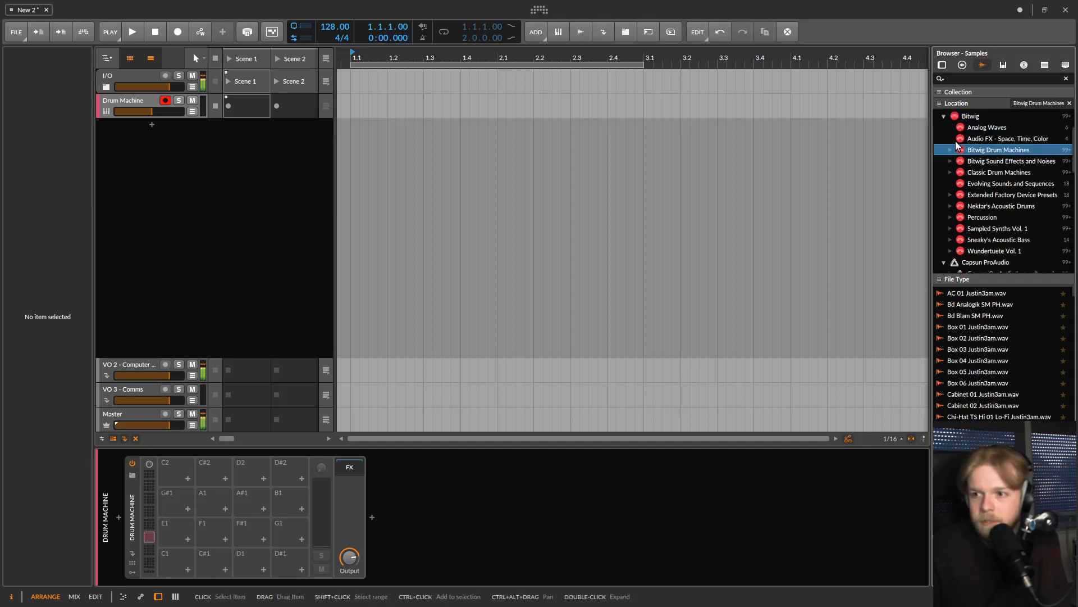
scroll(978, 389, "down", 3)
scroll(978, 389, "down", 3)
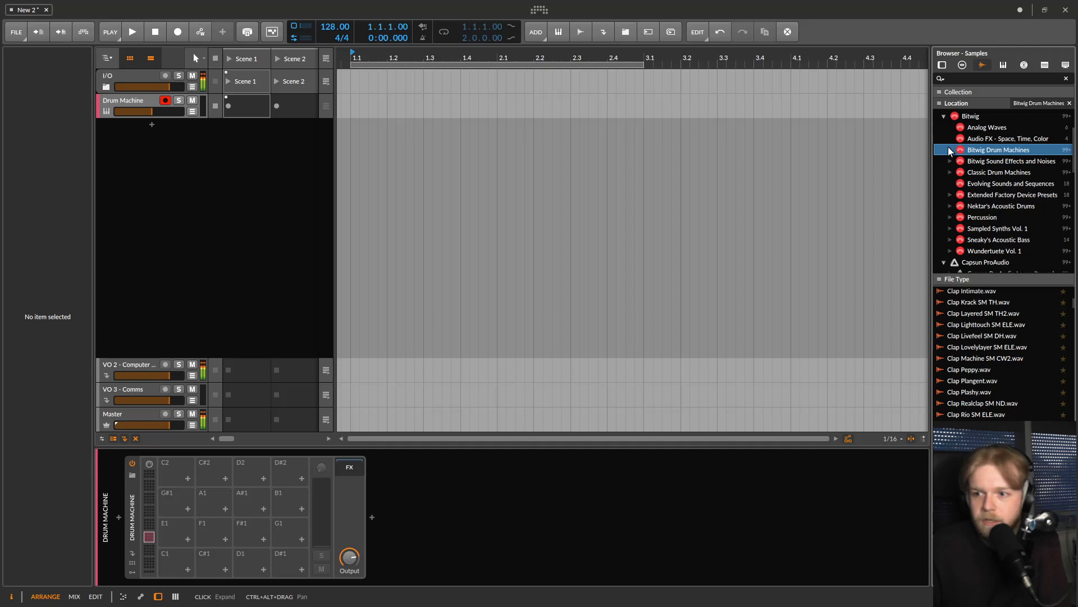
Audition several clap samples and load Clap Peppy.wav onto the Drum Machine's C#1 pad
left_click(982, 380)
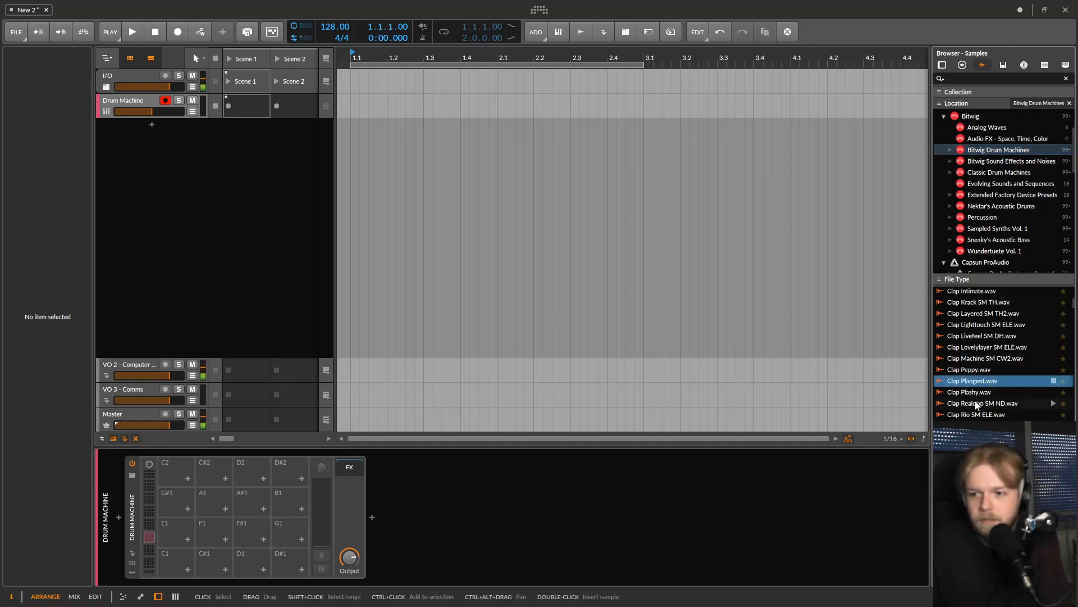
left_click(975, 401)
left_click(976, 424)
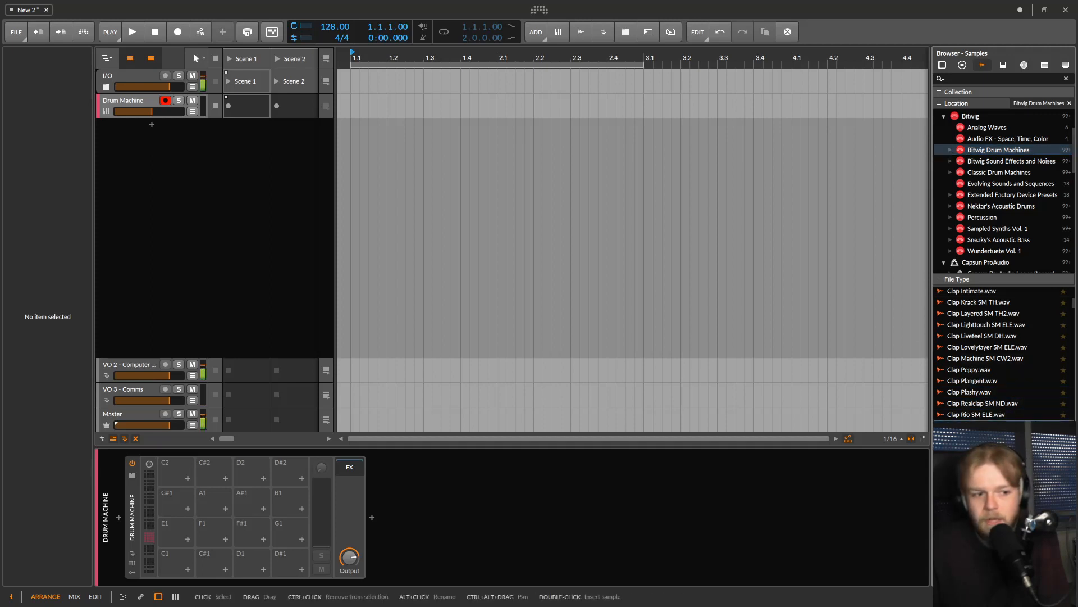
left_click(975, 414)
left_click(968, 394)
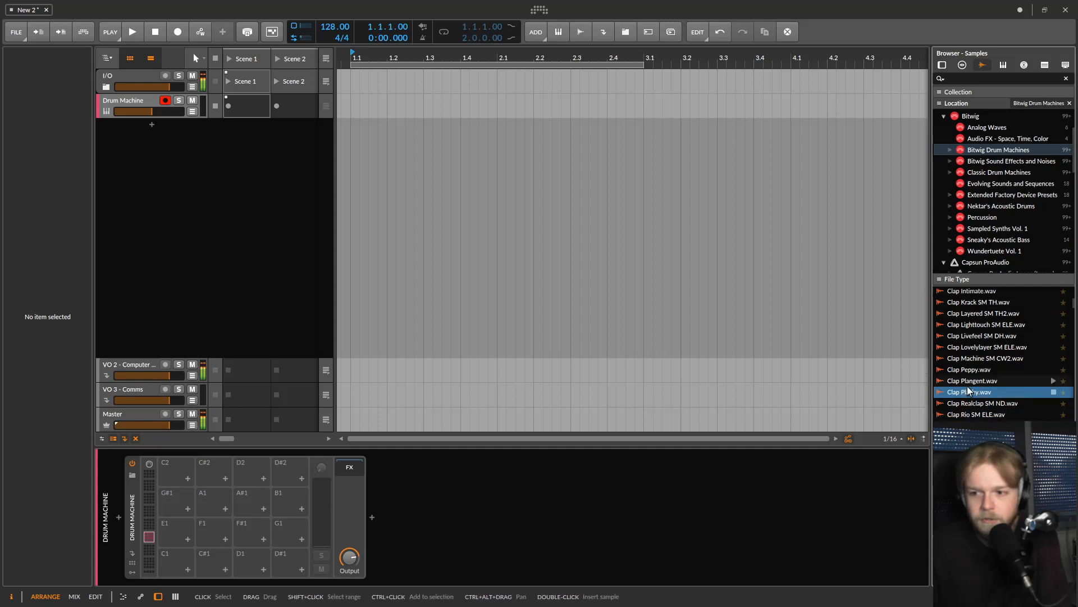
left_click(965, 382)
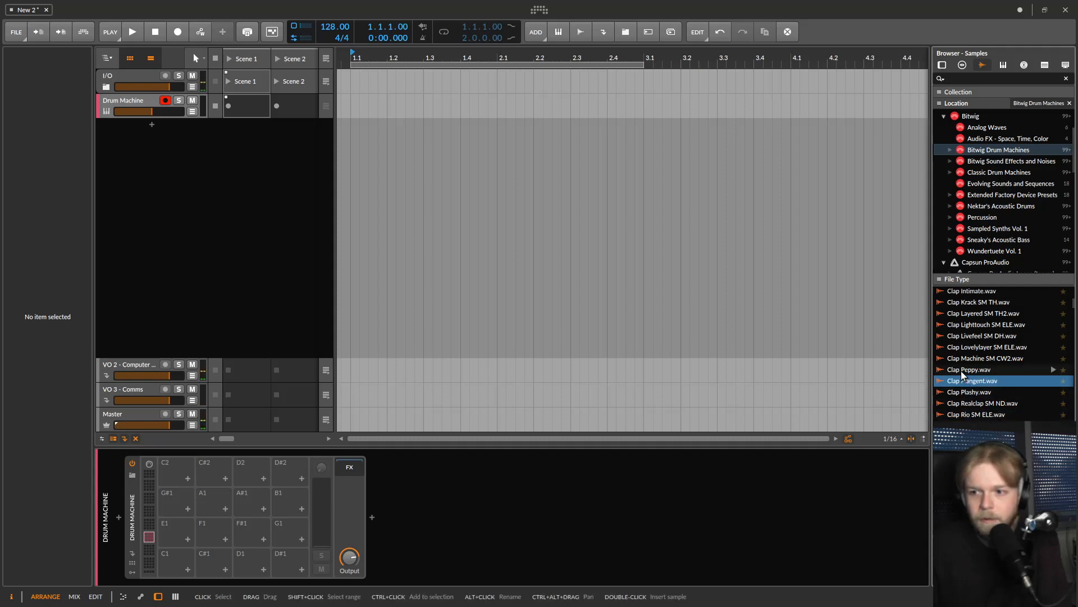
left_click(961, 369)
left_click_drag(962, 368, 206, 567)
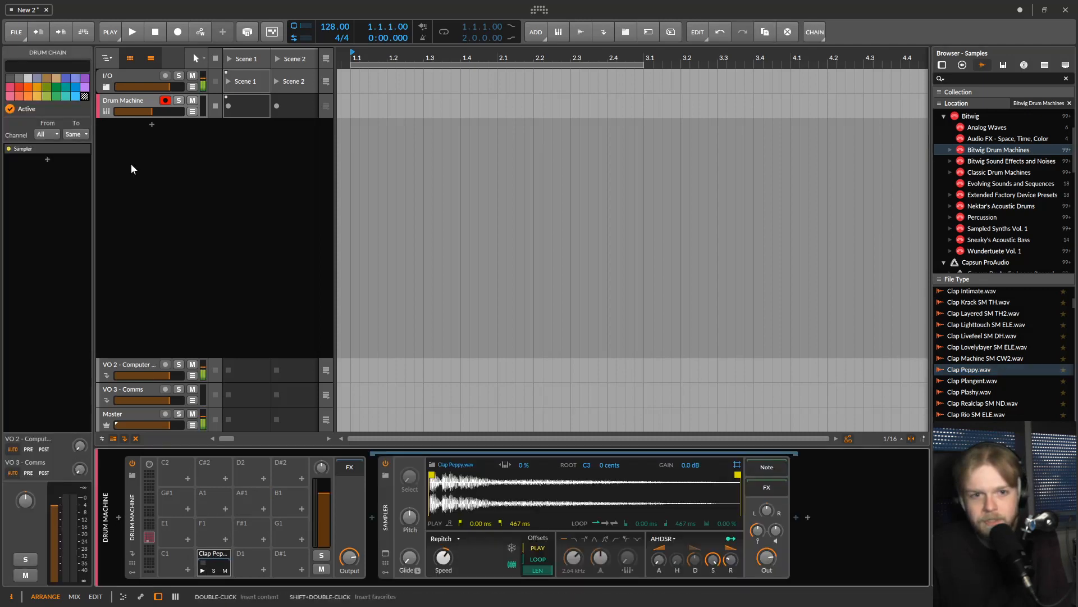
Raise the clap pad's send to the VO 2 - Computer track and trigger the pad to hear it
left_click_drag(80, 446, 80, 427)
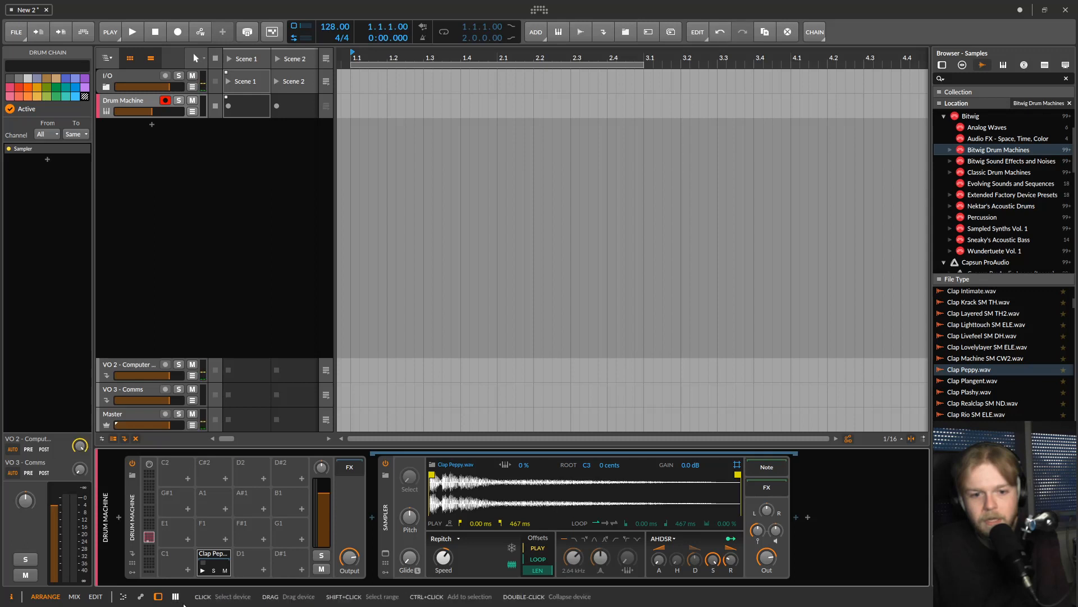
left_click(201, 570)
left_click(201, 570)
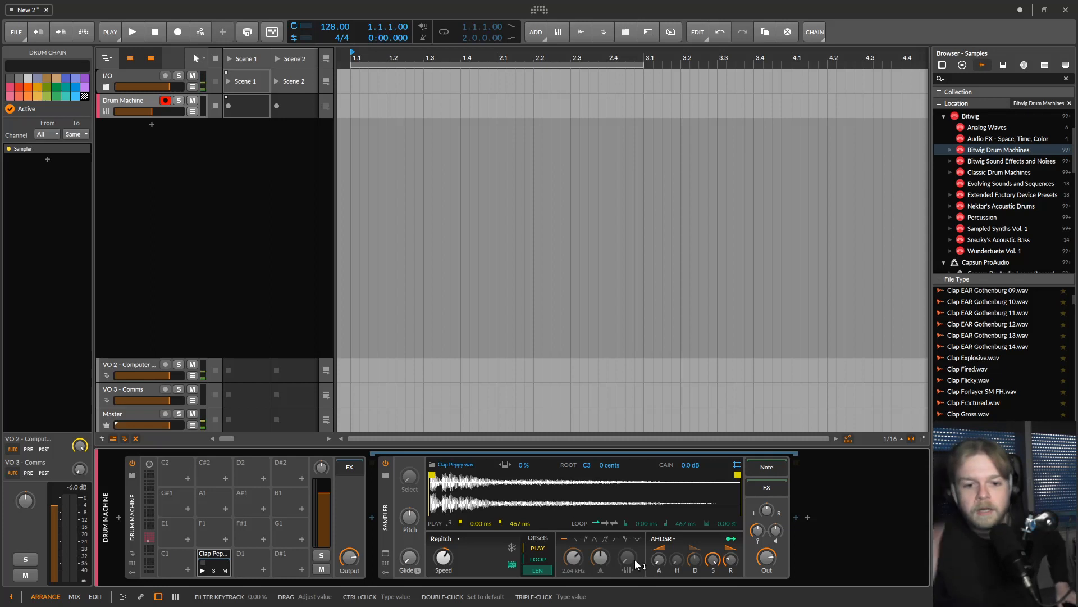
Insert an E-Kick instrument on the Drum Machine's C1 pad and trigger it
left_click(188, 569)
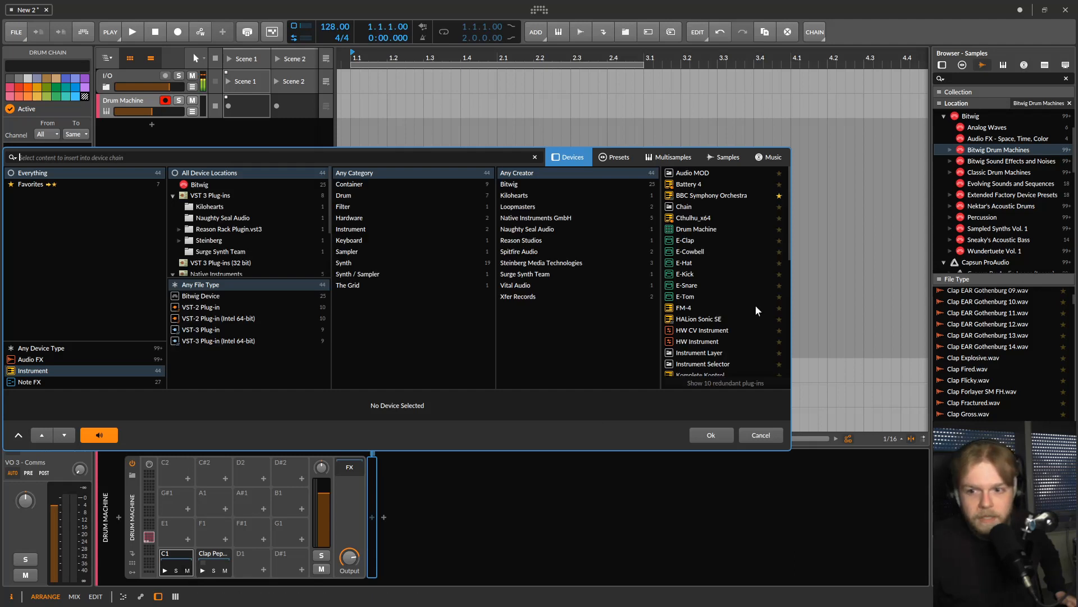
scroll(728, 254, "down", 5)
scroll(727, 254, "up", 5)
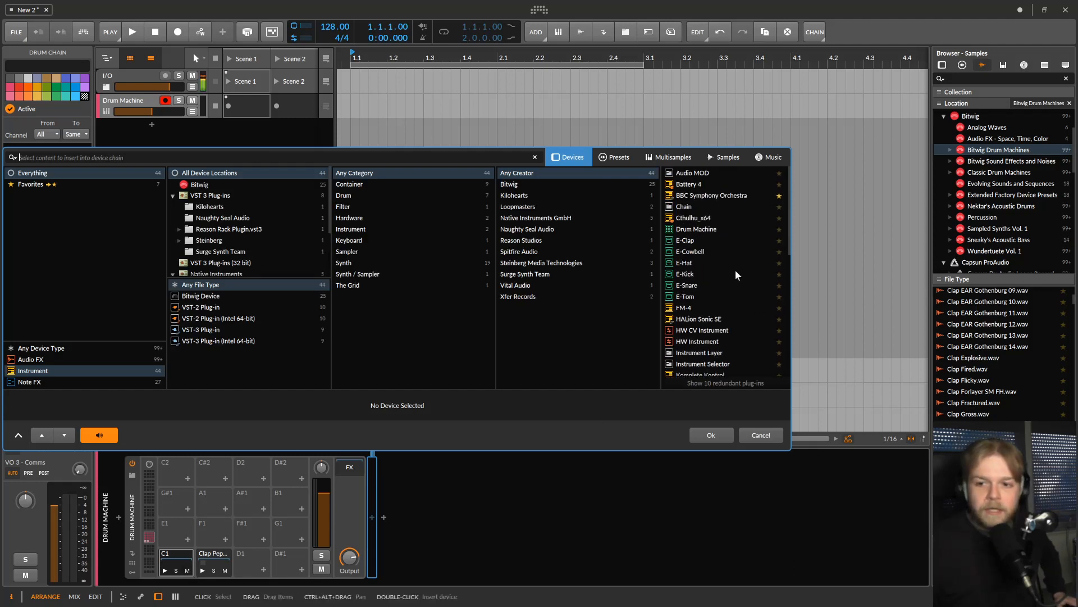
left_click(701, 272)
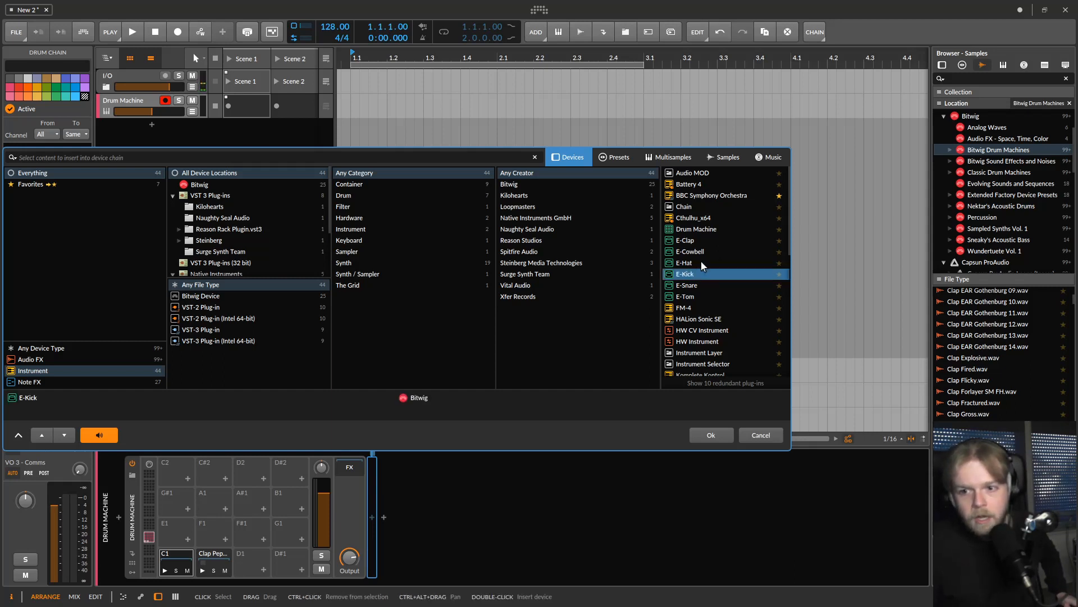
left_click(709, 432)
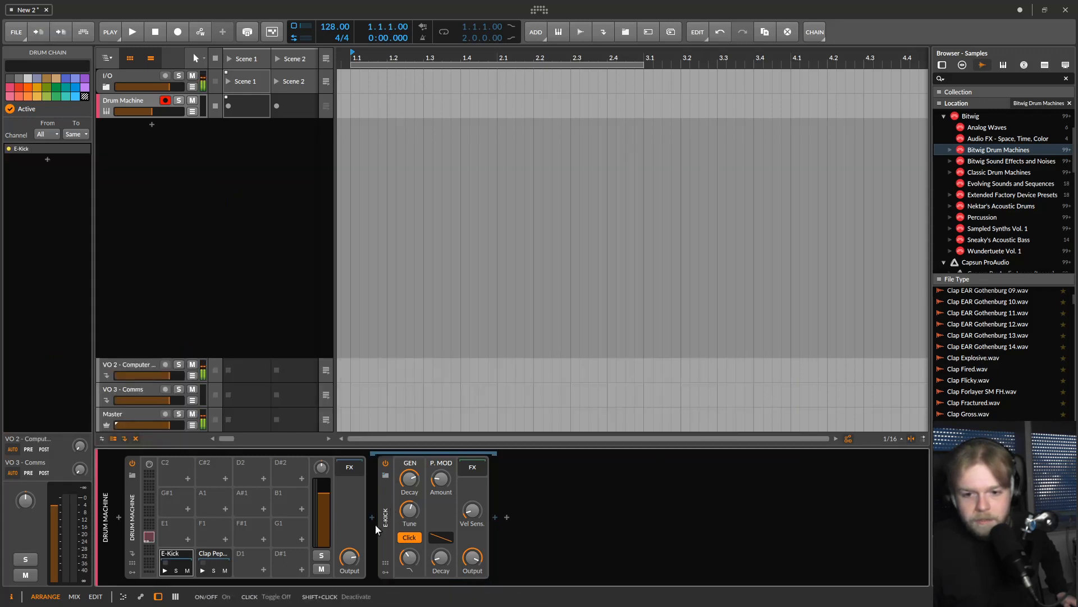
left_click(166, 569)
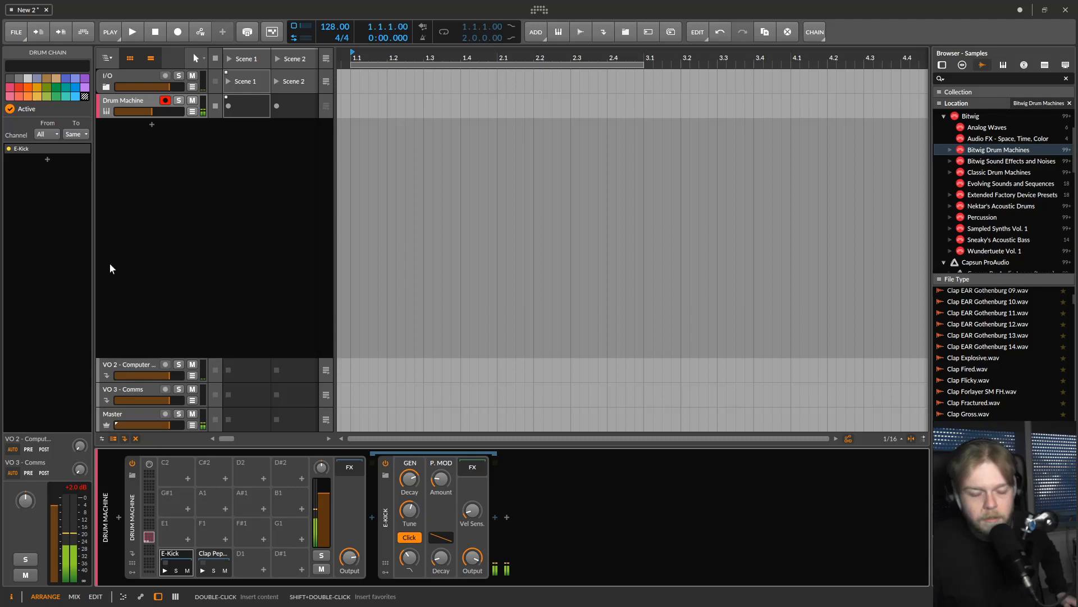
left_click(165, 571)
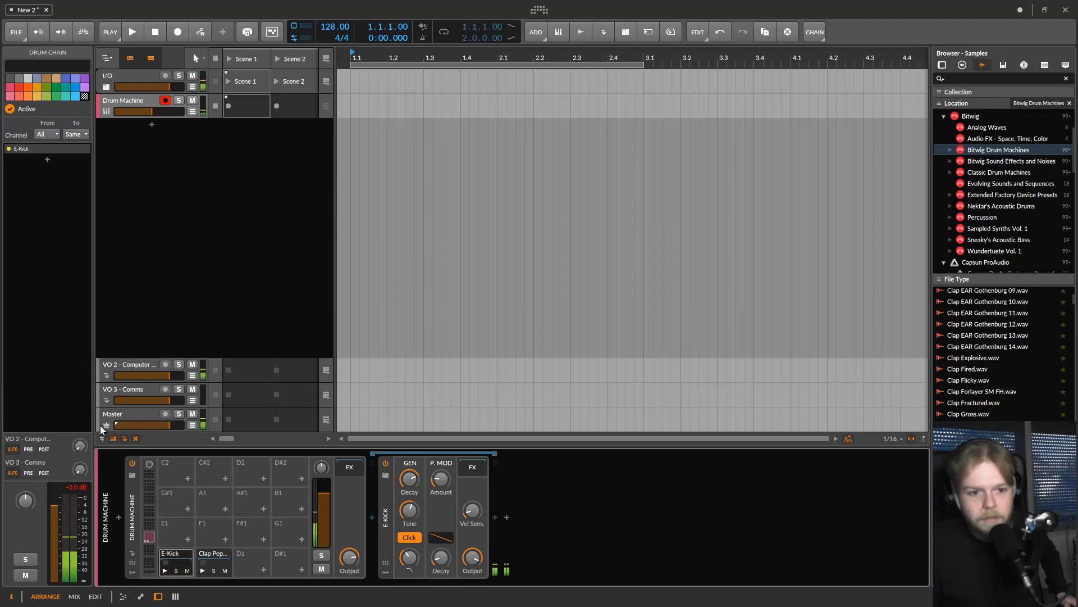
Set the Drum Machine track's VO 2 - Computer send to 0.0 dB and trigger the kick and clap pads
left_click(113, 102)
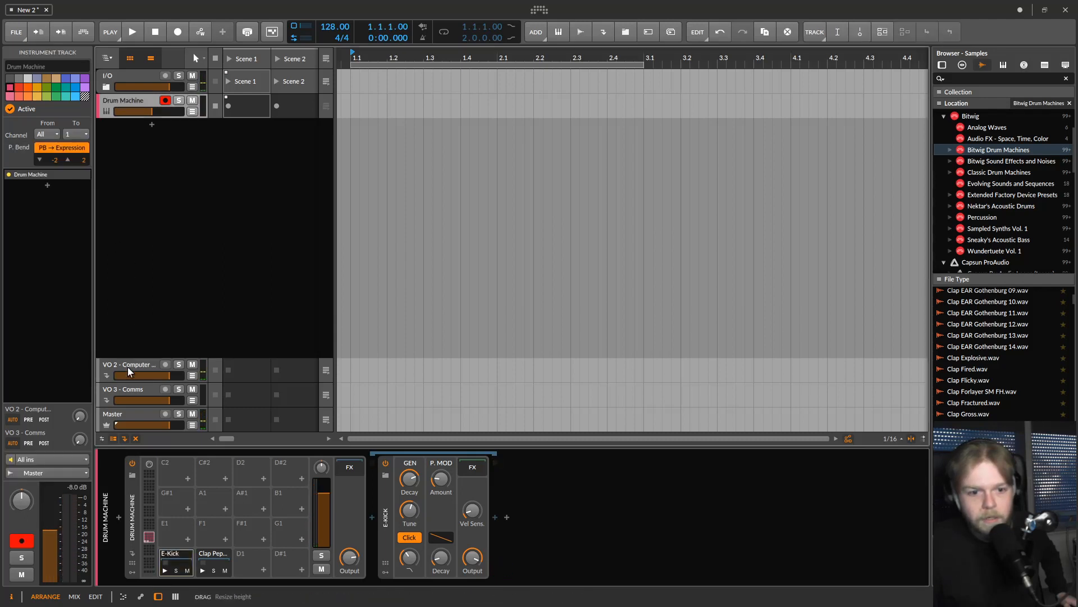
left_click_drag(83, 415, 83, 365)
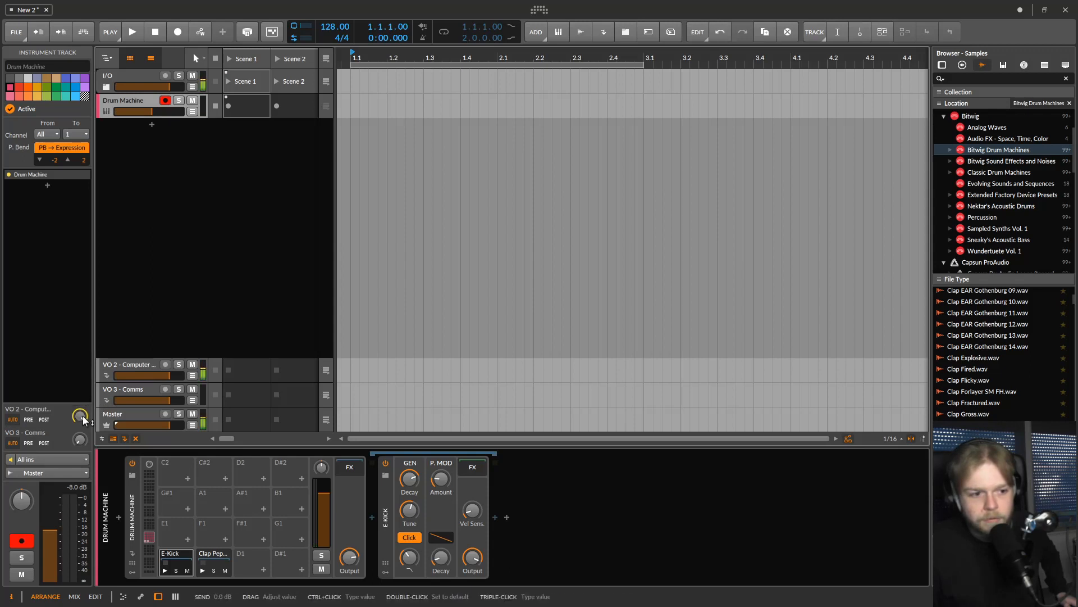
left_click(164, 571)
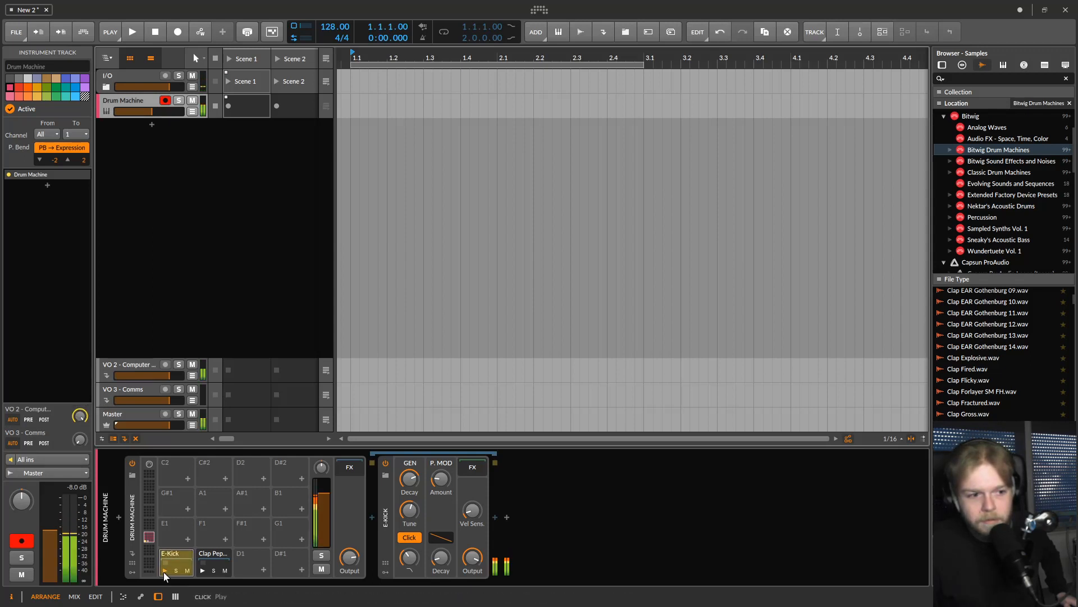
left_click(200, 570)
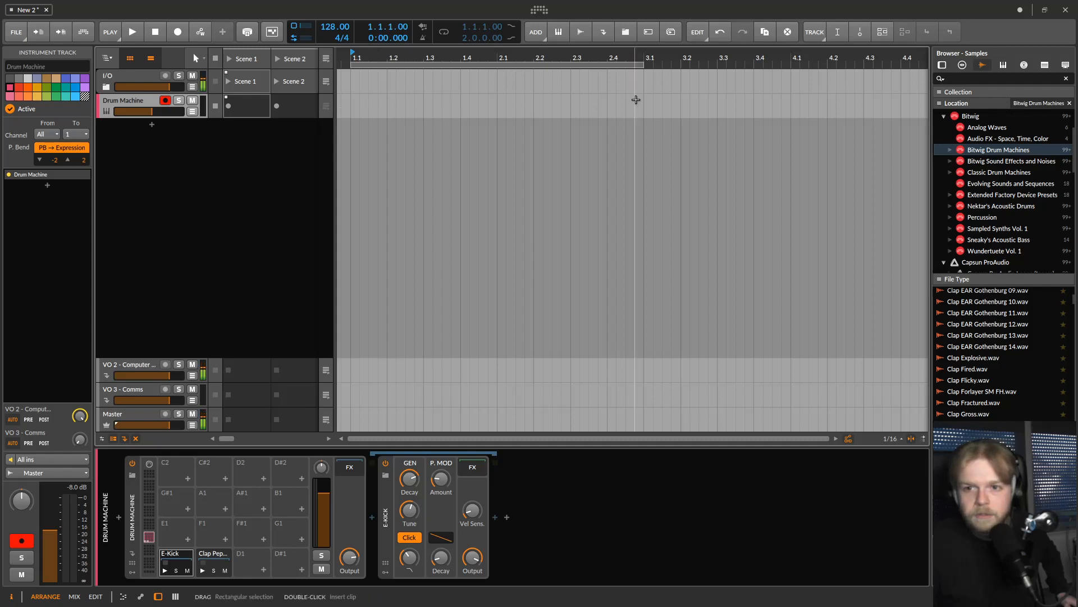
Create a one-bar clip at 1.1 on the Drum Machine track with E-Kick notes on all four beats and Clap Peppy notes on beats 2 and 4
double_click(352, 106)
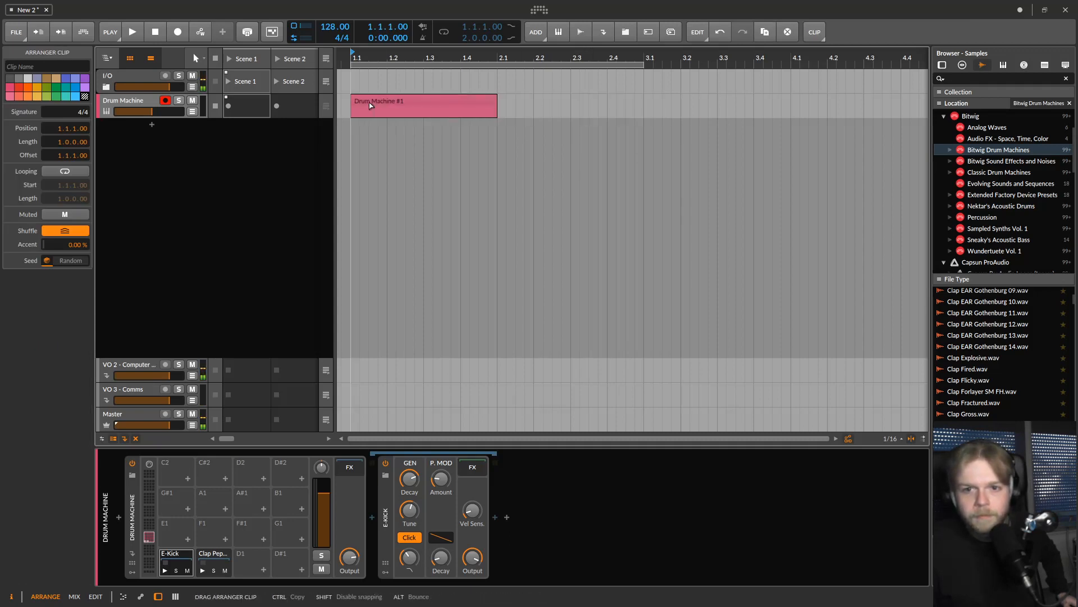
double_click(362, 103)
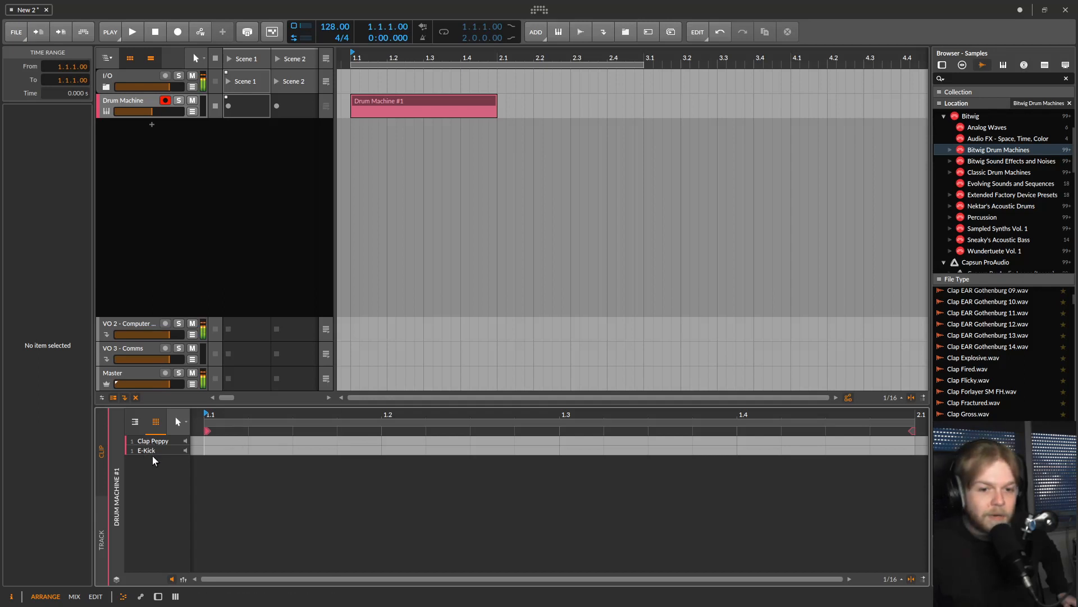
double_click(228, 450)
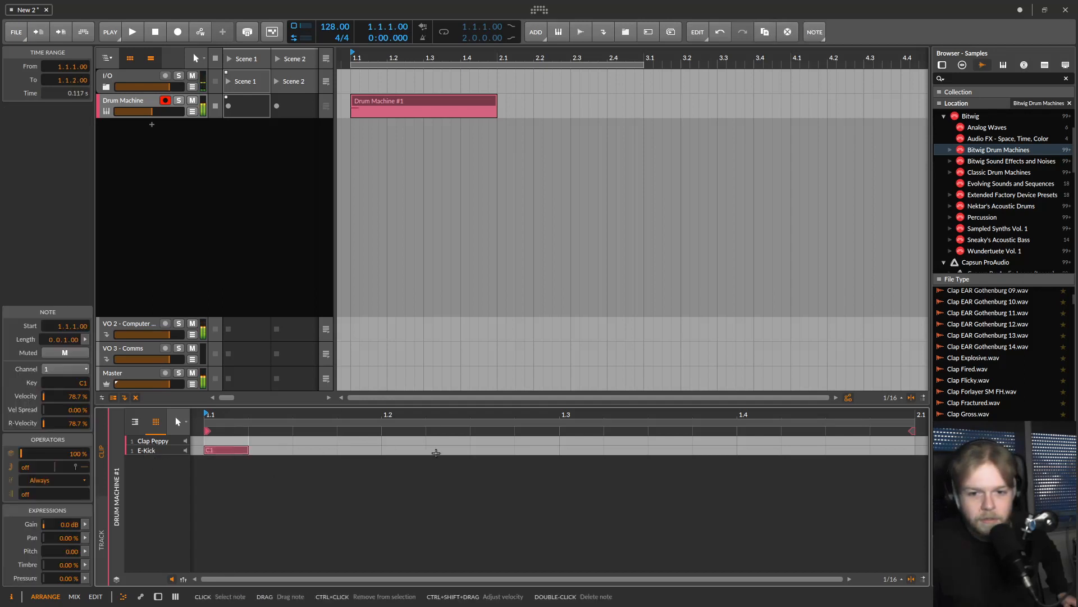
double_click(415, 450)
double_click(576, 450)
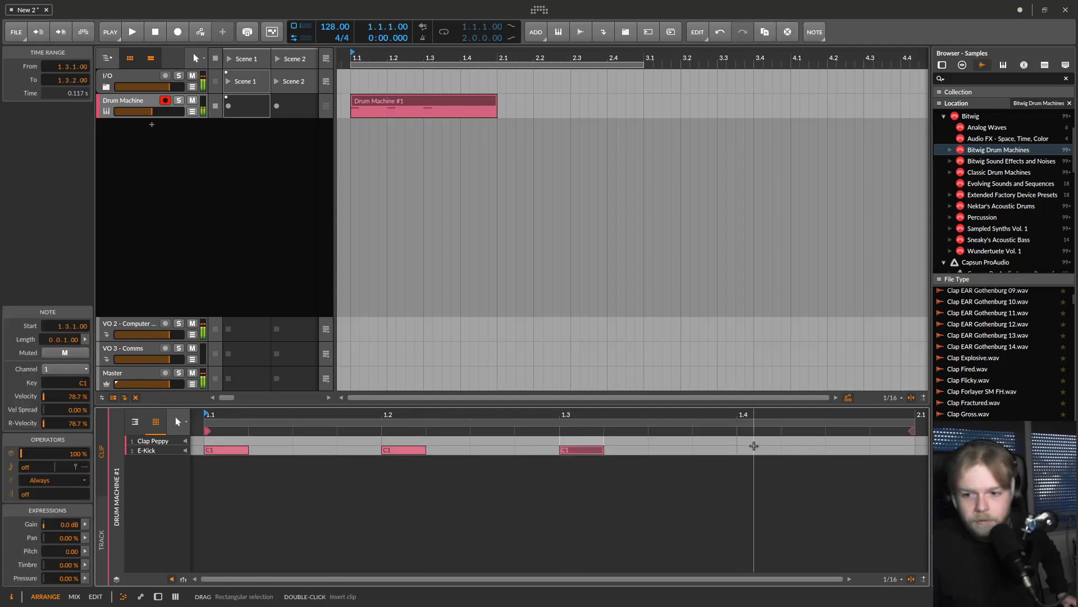
left_click(756, 450)
double_click(756, 450)
double_click(400, 440)
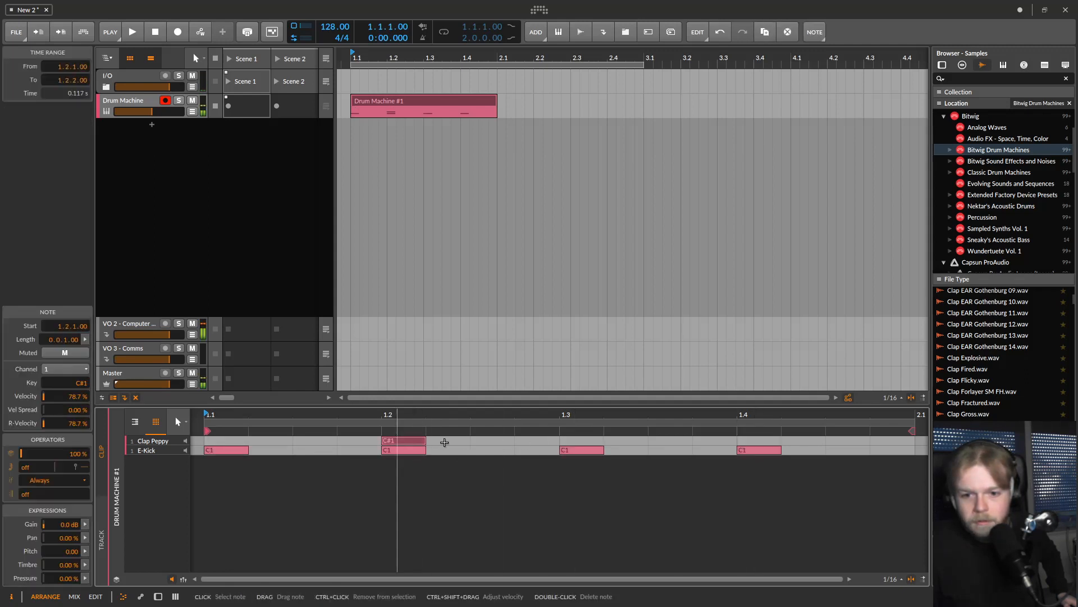
double_click(756, 440)
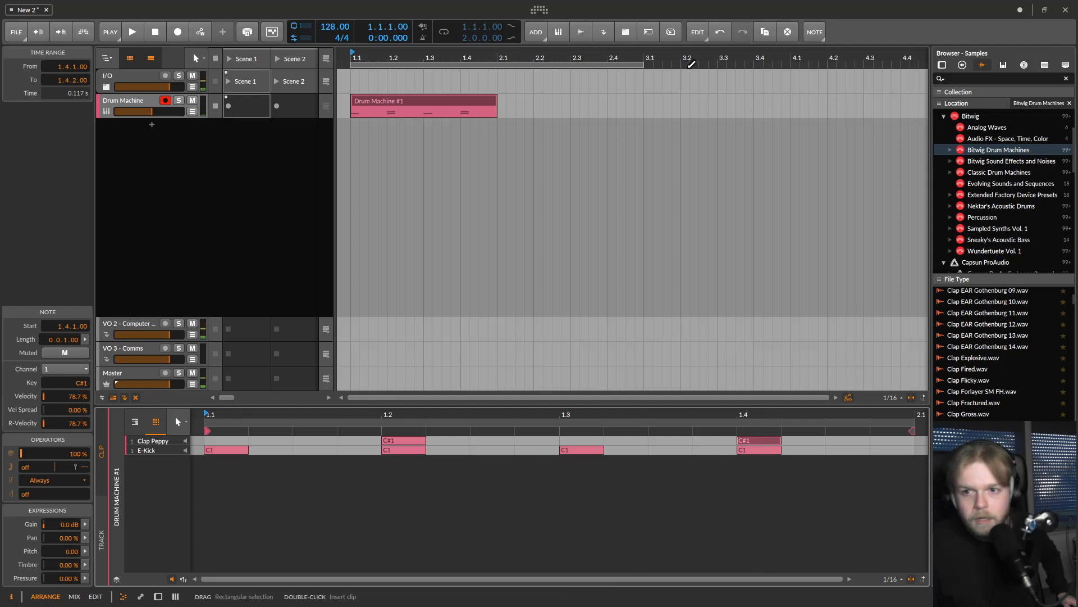
Set the arranger loop region to one bar from 1.1, enable looping, and play the beat briefly
left_click_drag(649, 63, 616, 72)
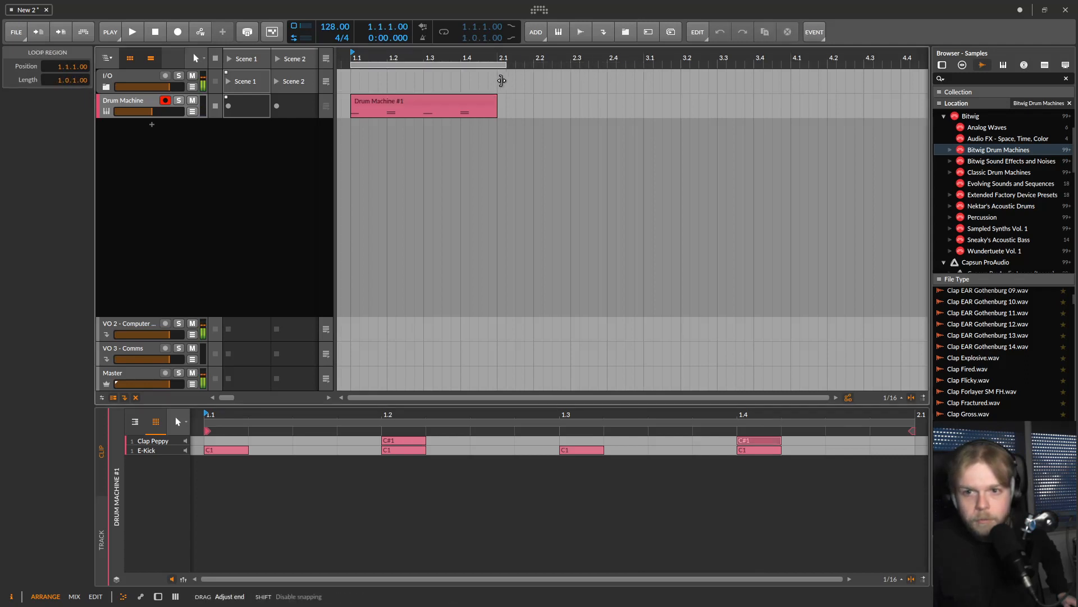
left_click_drag(502, 80, 497, 79)
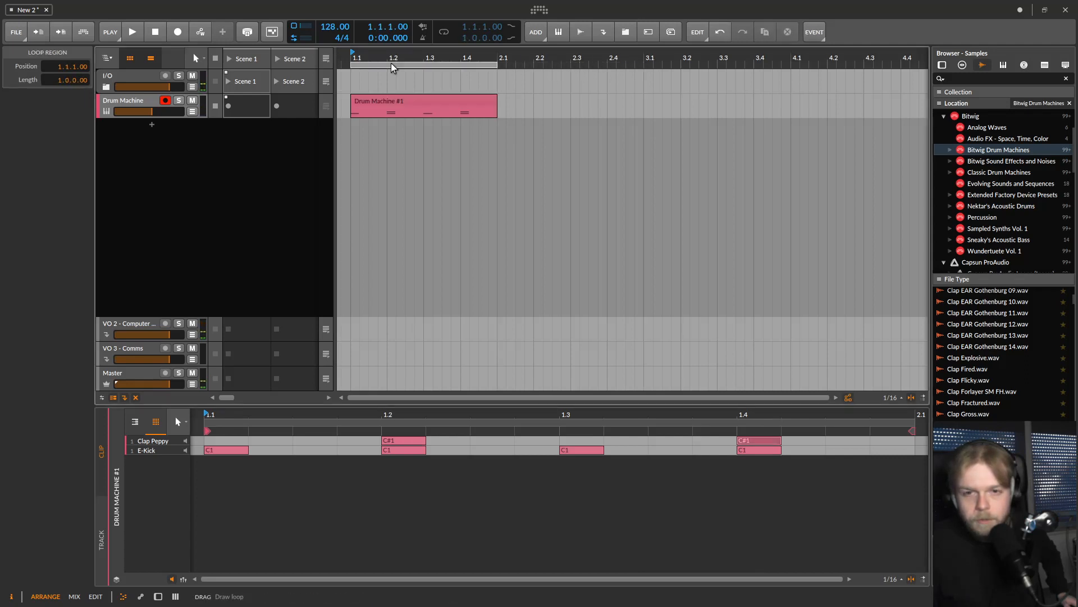
left_click(446, 33)
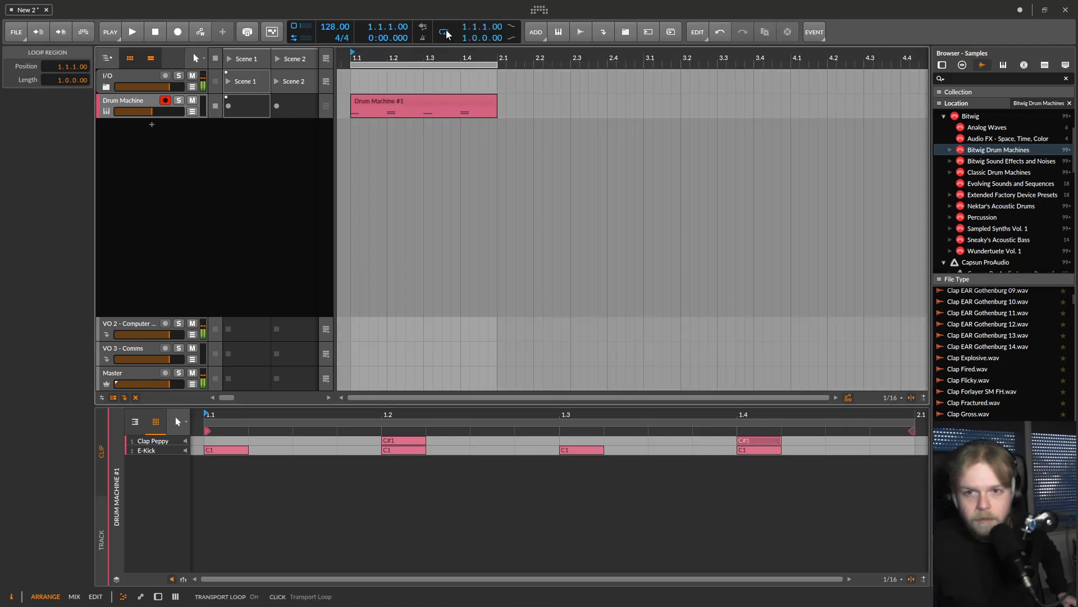
left_click(134, 34)
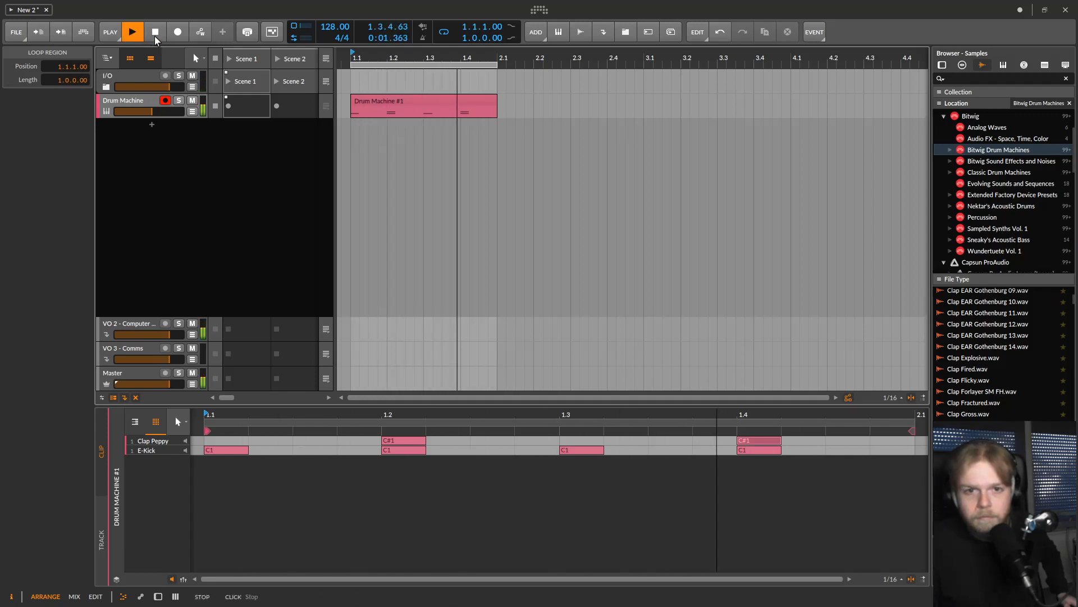
left_click(156, 38)
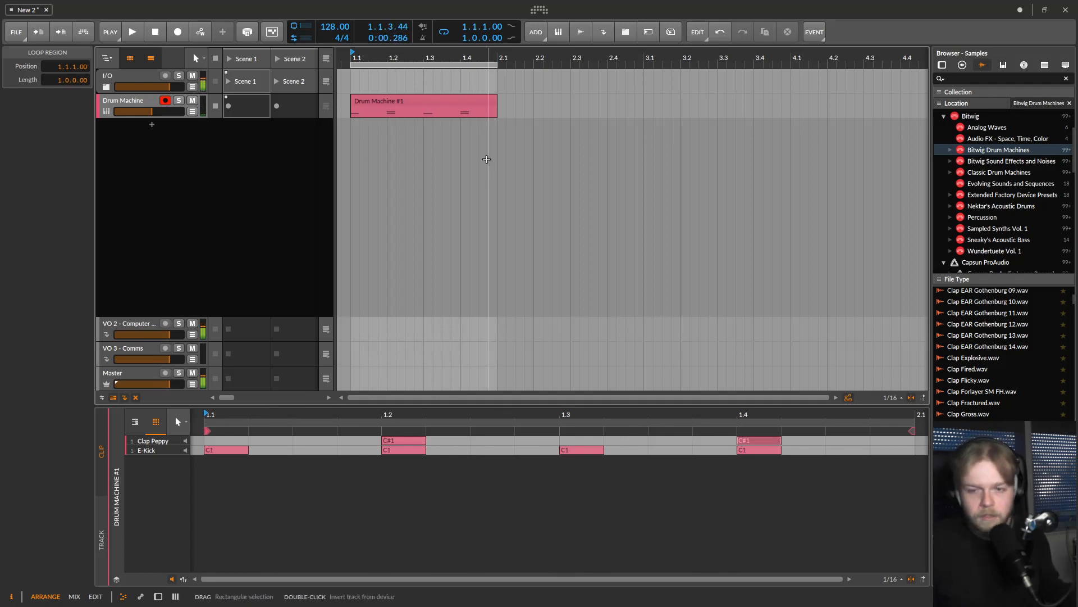
Copy the one-bar Drum Machine clip to bar 5 of the arranger and undo the copy
scroll(485, 146, "down", 6)
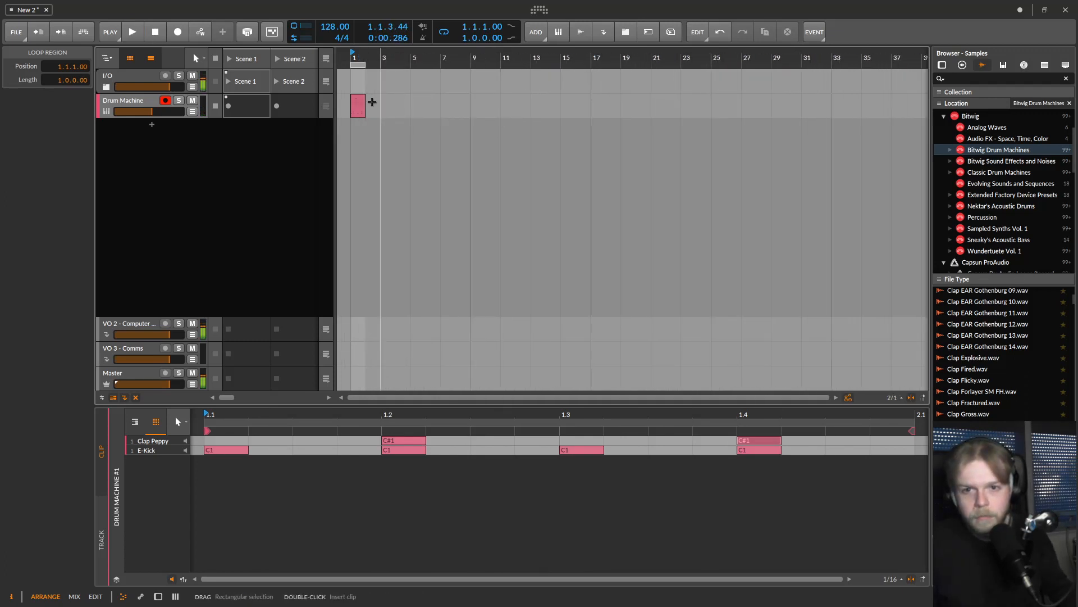
left_click(359, 103)
left_click_drag(359, 103, 418, 103)
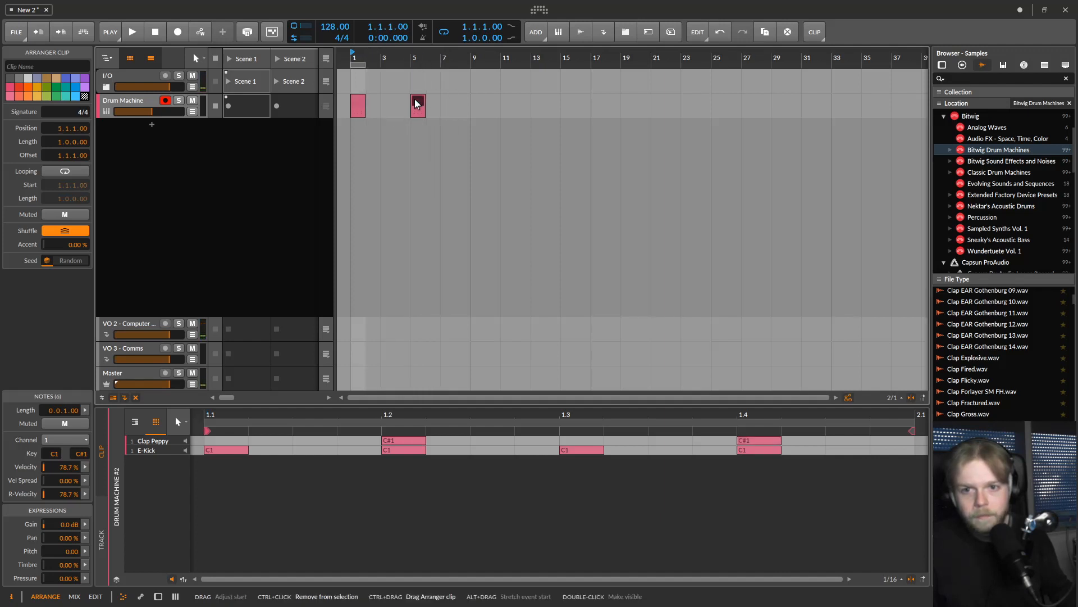
key("ctrl+z")
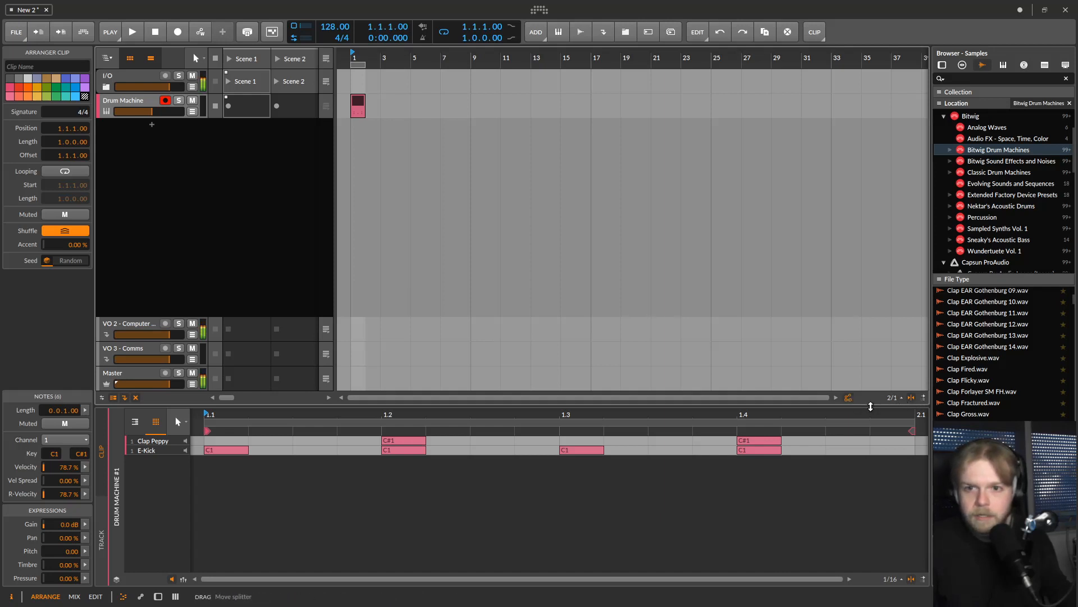
scroll(356, 135, "up", 5)
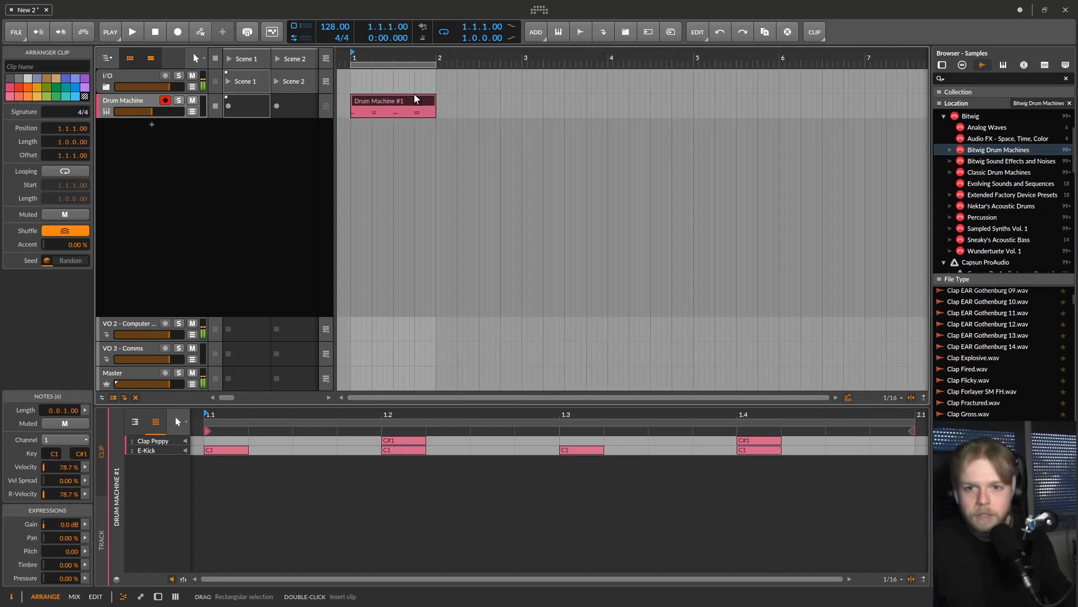
left_click_drag(395, 101, 369, 102)
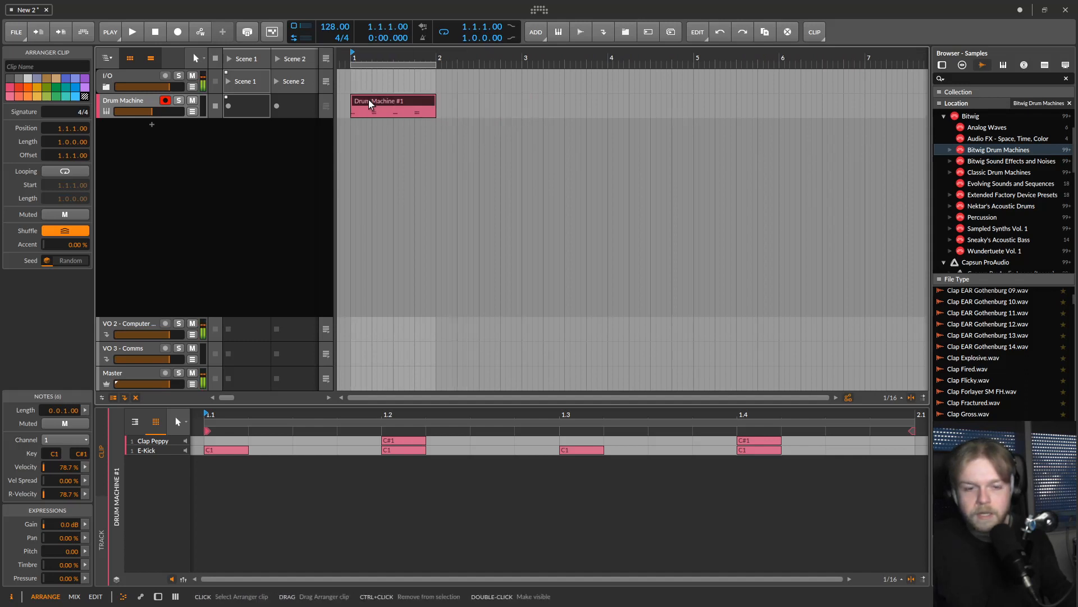
Show the Drum Machine track's automation lane and assign it to the E-Kick's Tune parameter
left_click(125, 105)
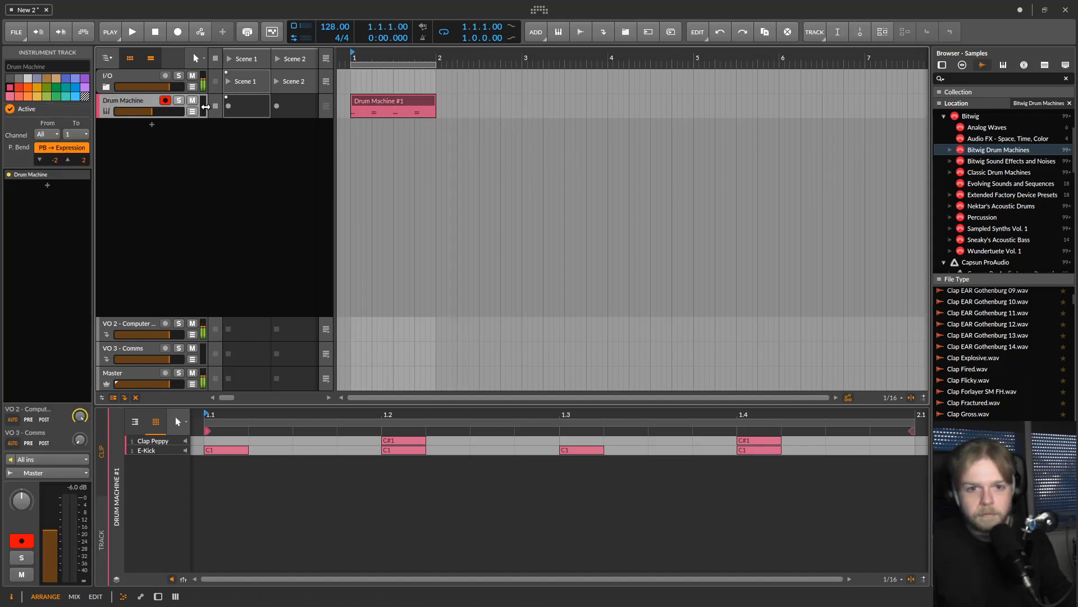
left_click(192, 112)
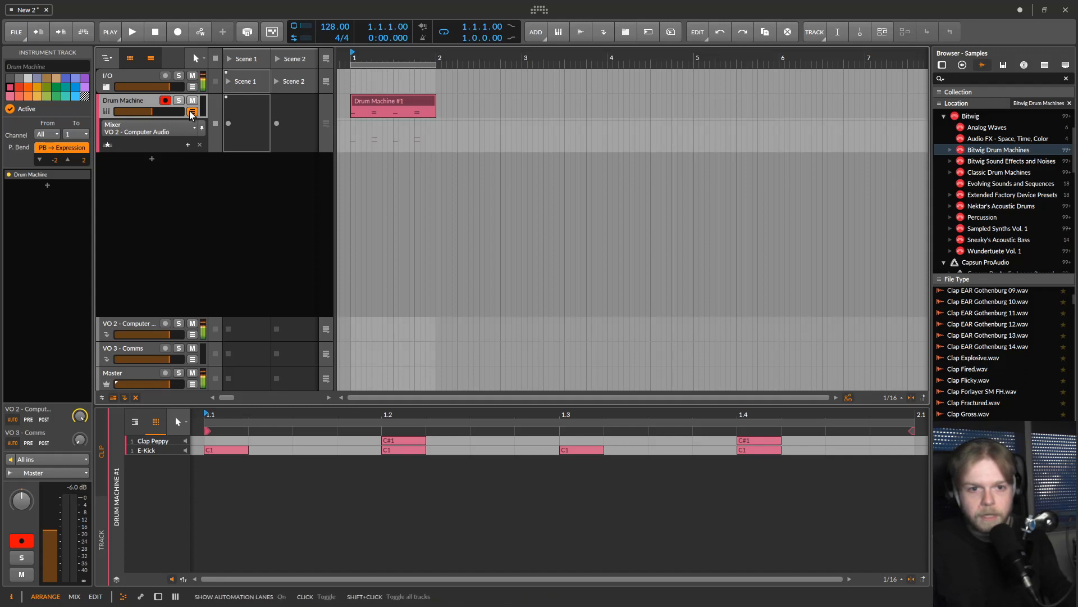
left_click(167, 132)
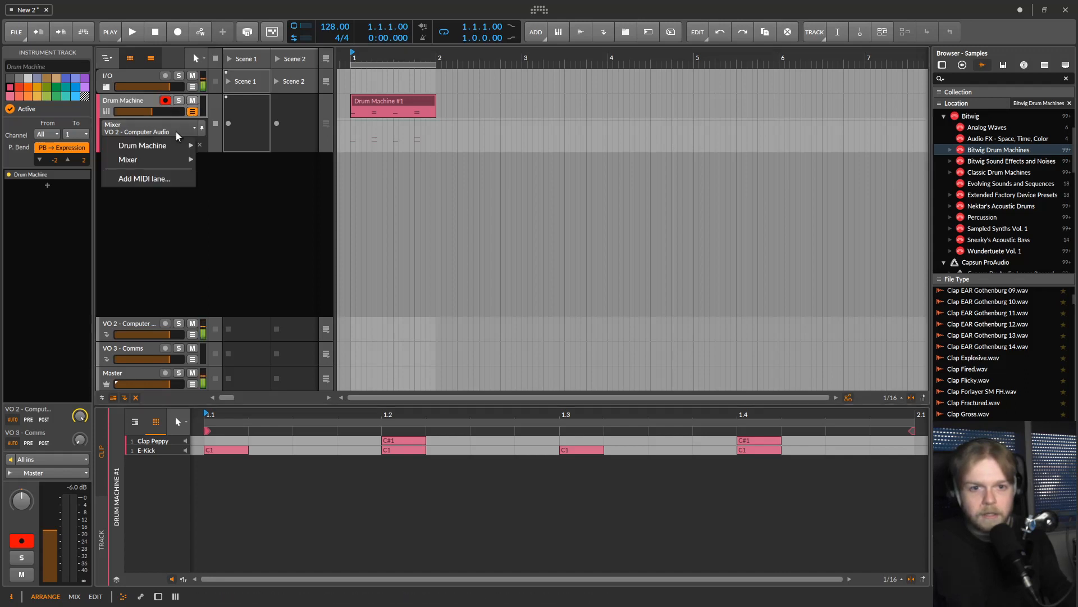
left_click(139, 126)
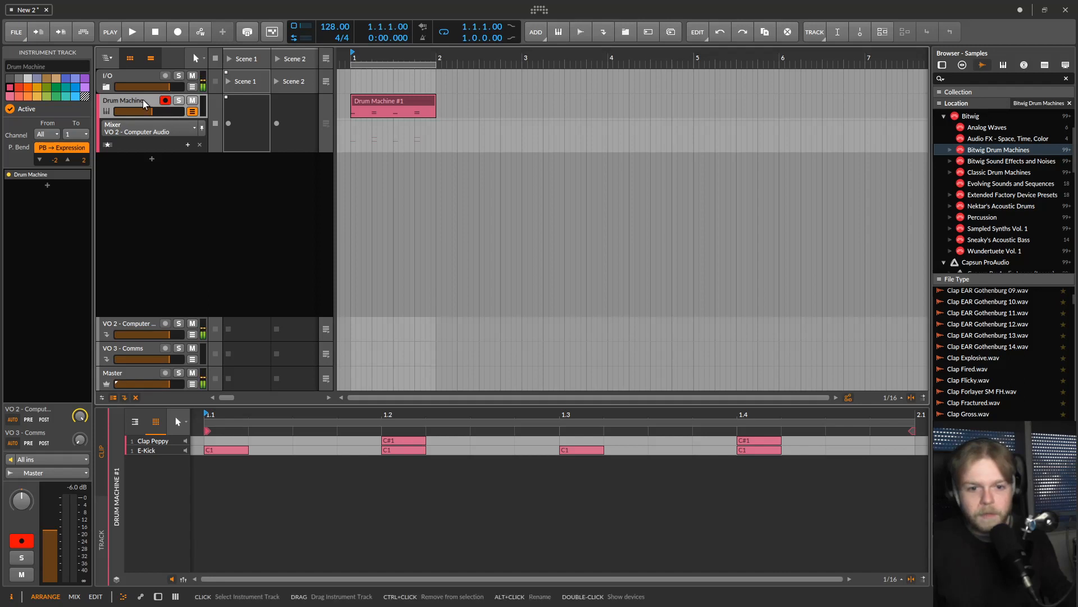
double_click(142, 101)
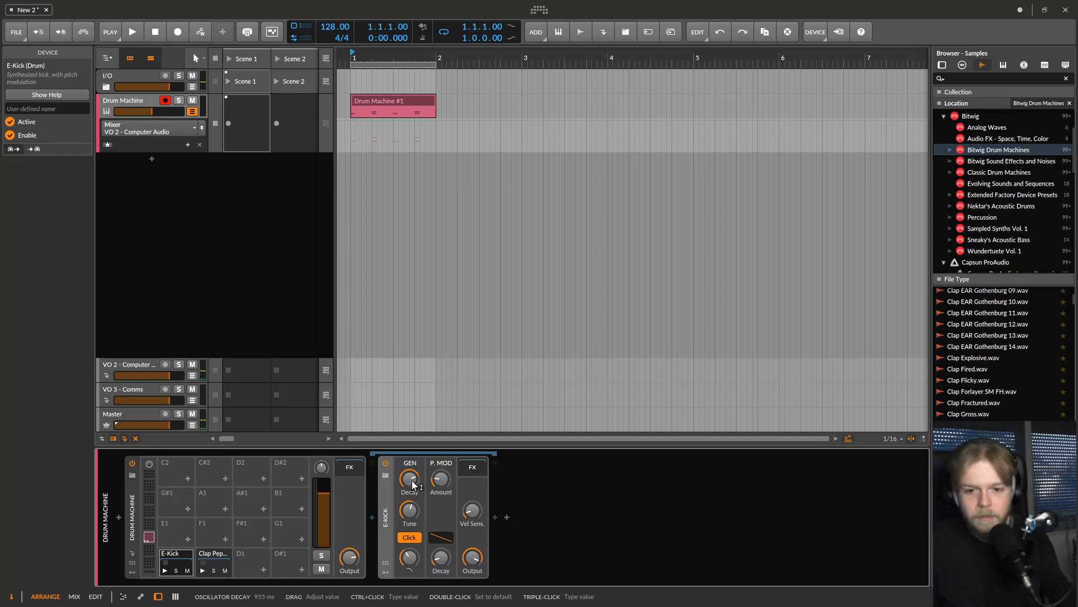
left_click(412, 511)
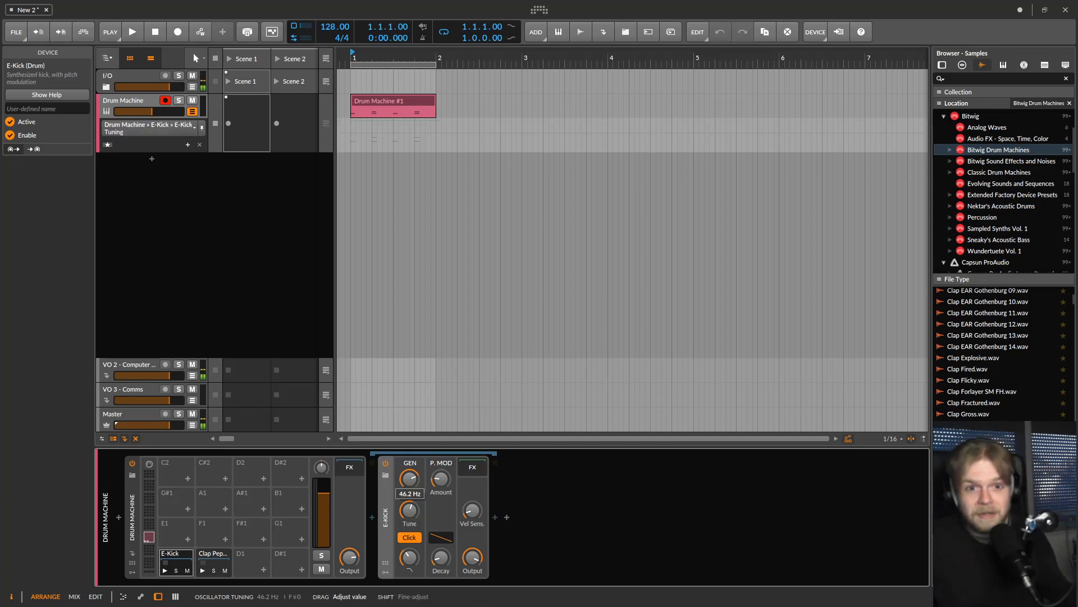
left_click_drag(410, 511, 409, 505)
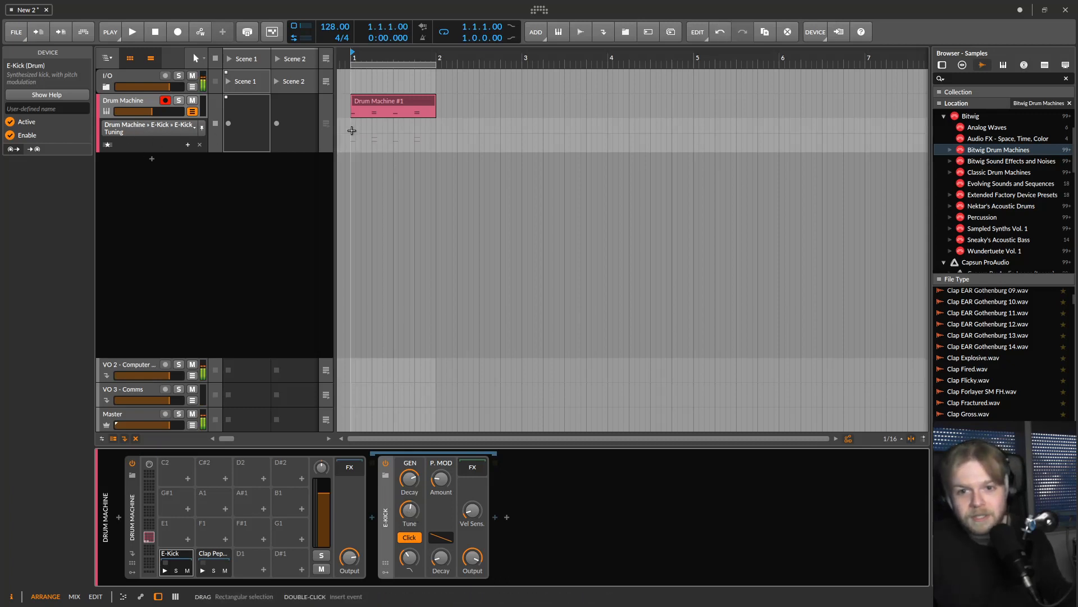
Draw E-Kick tuning automation from 45.0 Hz at 1.1 down to about 25 Hz at 1.3, 29.1 Hz at 1.3.4, and back up at 1.4
double_click(351, 134)
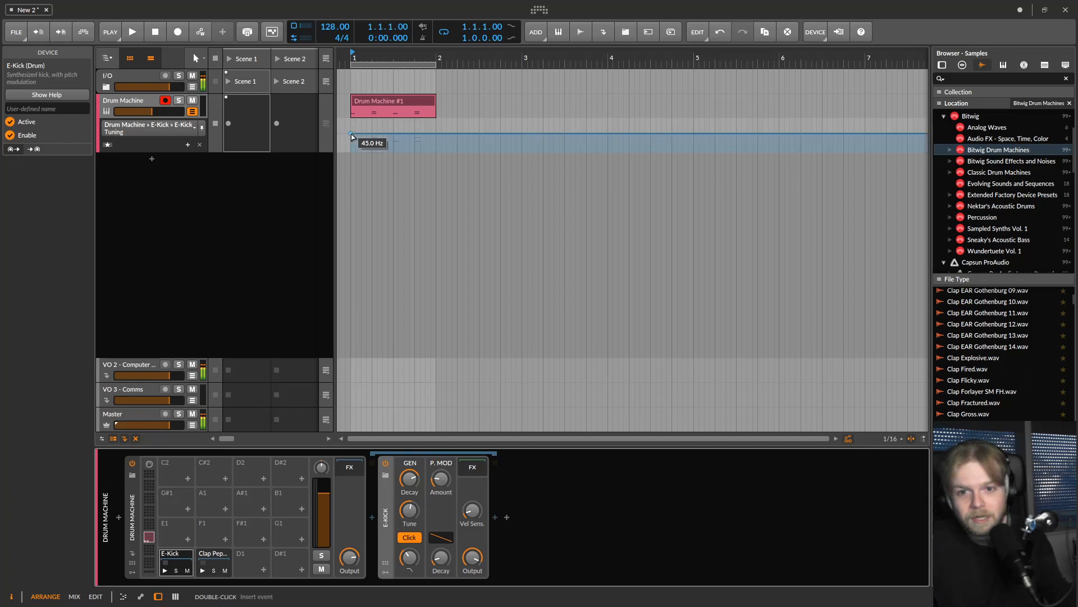
double_click(400, 134)
mouse_move(400, 133)
left_mouse_down()
mouse_move(387, 146)
mouse_move(387, 132)
mouse_move(393, 145)
mouse_move(409, 138)
left_mouse_up()
left_click(415, 140)
left_click(415, 139)
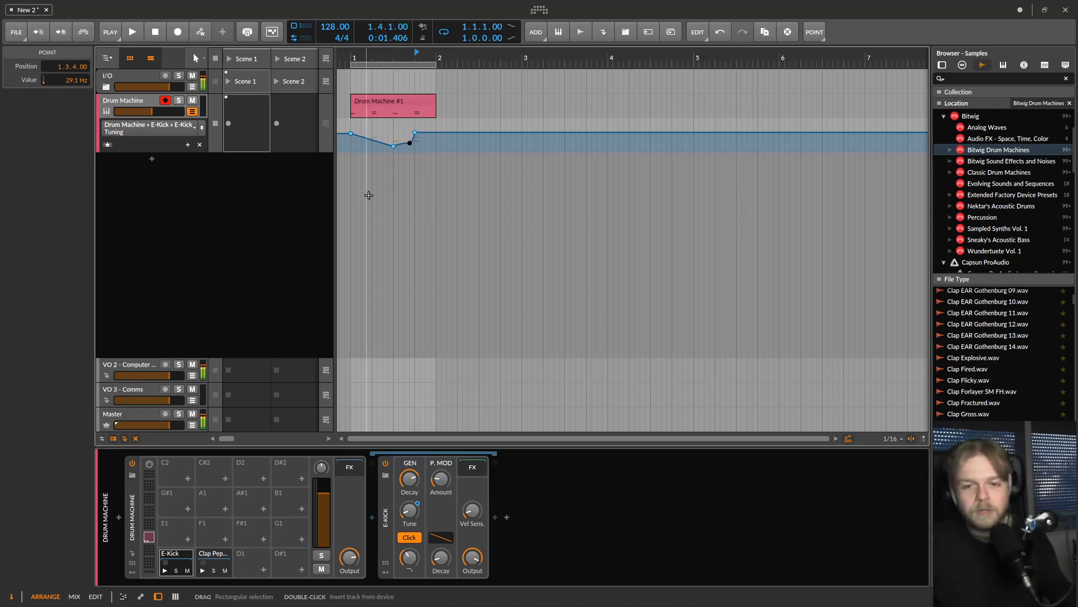
Inspect the tuning curve up close and play the loop to hear the kick's pitch automation
scroll(366, 195, "up", 5)
scroll(393, 191, "down", 1)
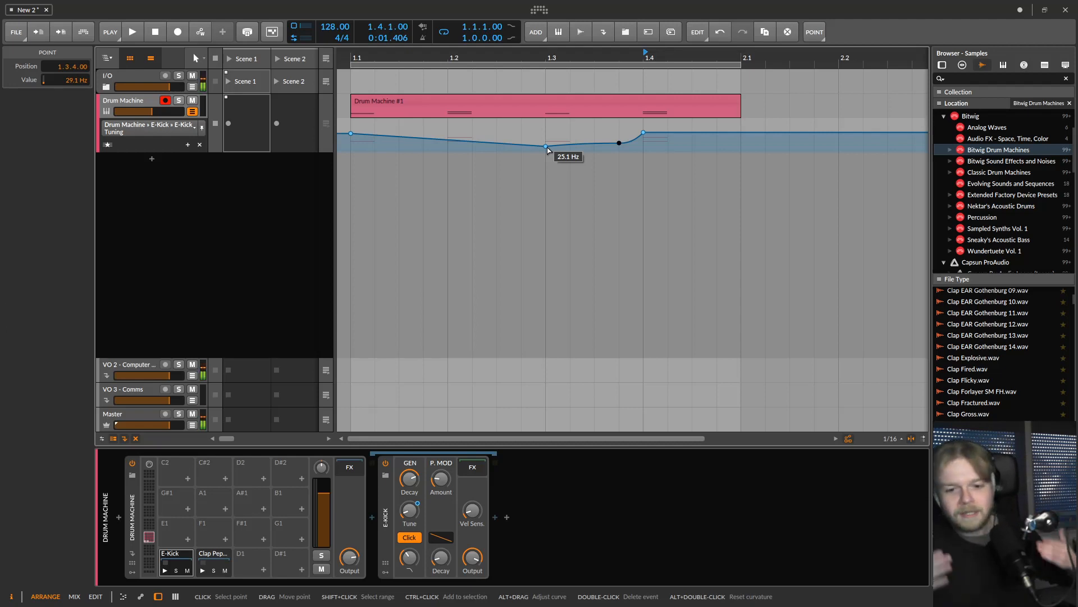
left_click_drag(553, 56, 558, 183)
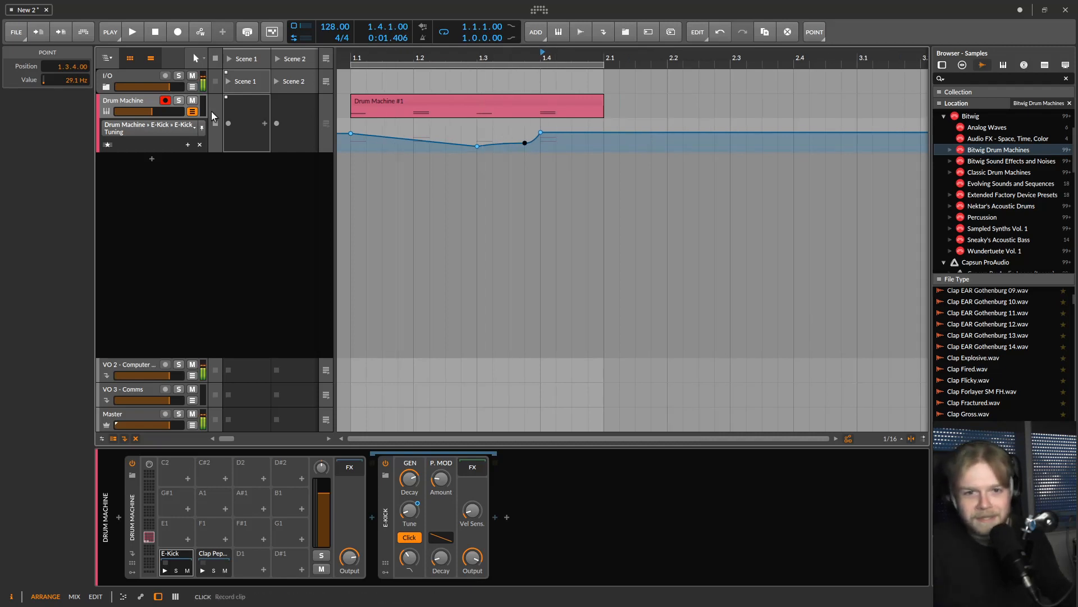
key("space")
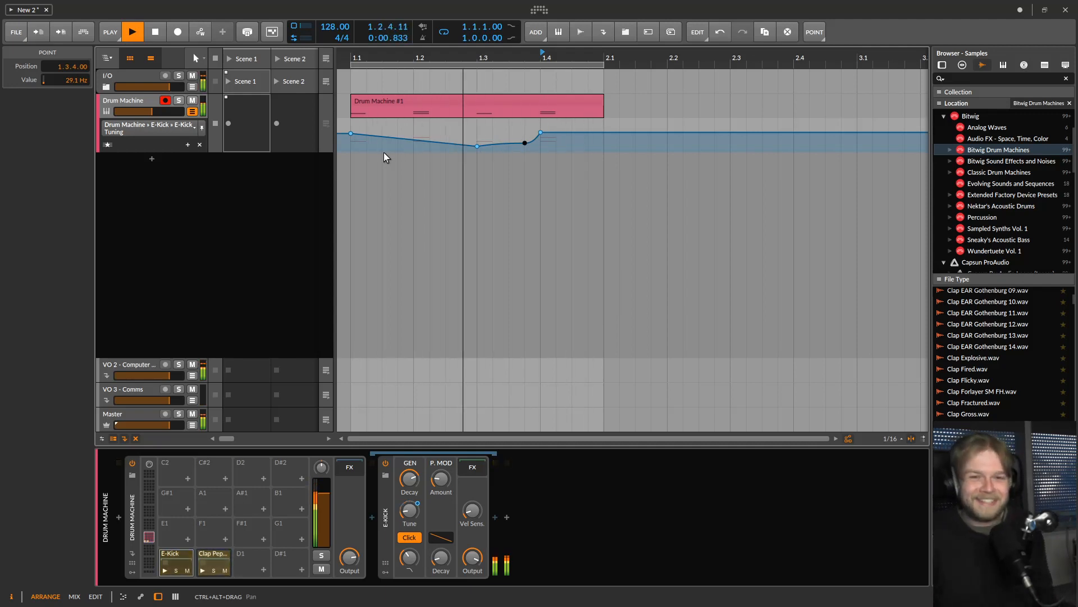
key("space")
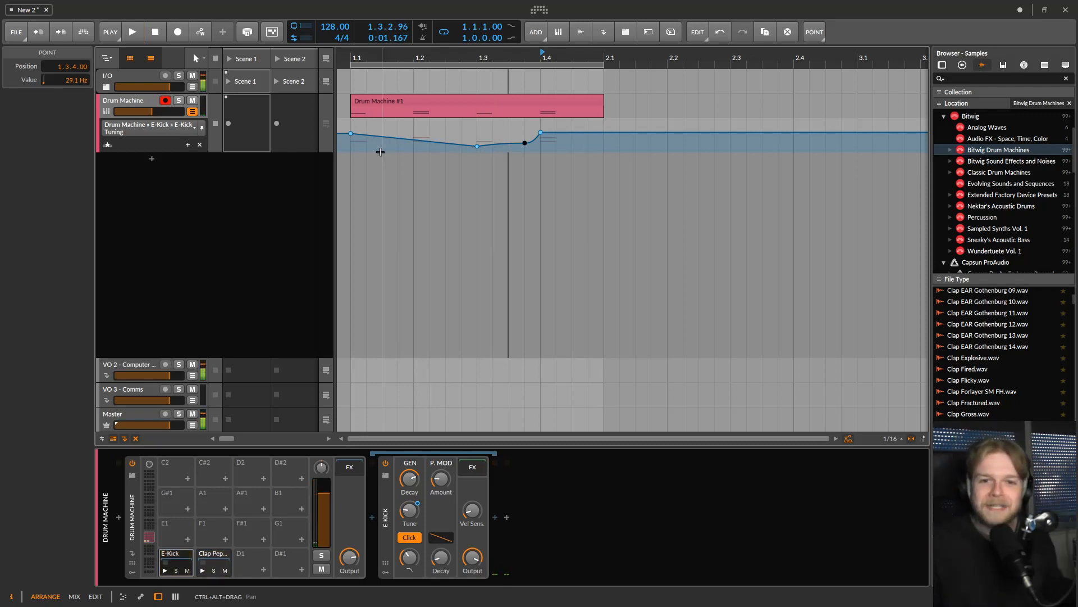
Delete the Drum Machine clip from the arranger and remove the E-Kick tuning automation from the track's lane
left_click(437, 99)
key("Delete")
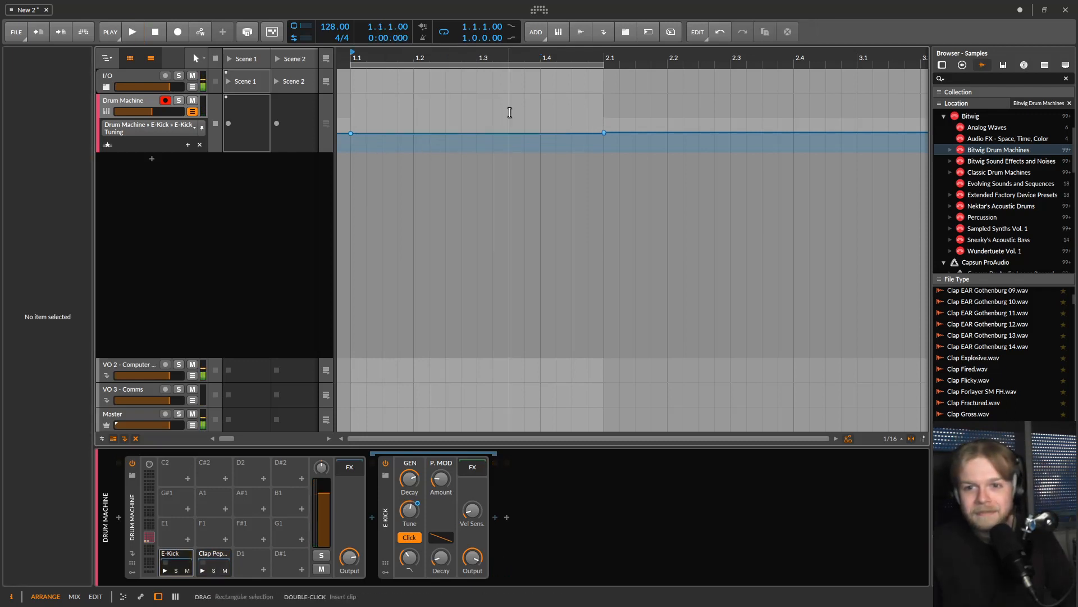
left_click_drag(659, 107, 306, 199)
scroll(459, 212, "down", 5)
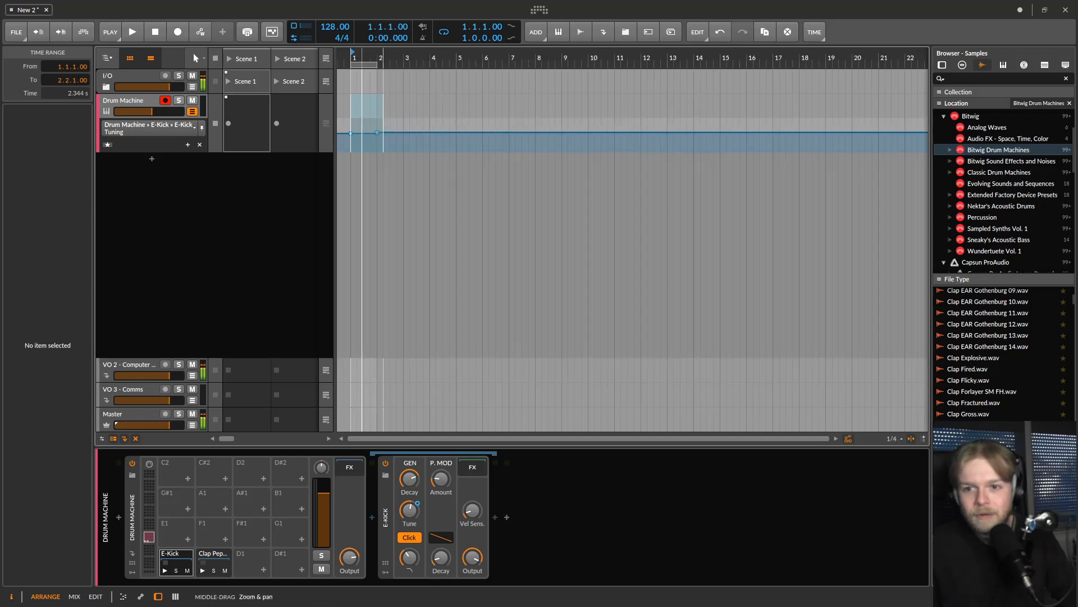
left_click(388, 190)
left_click(374, 110)
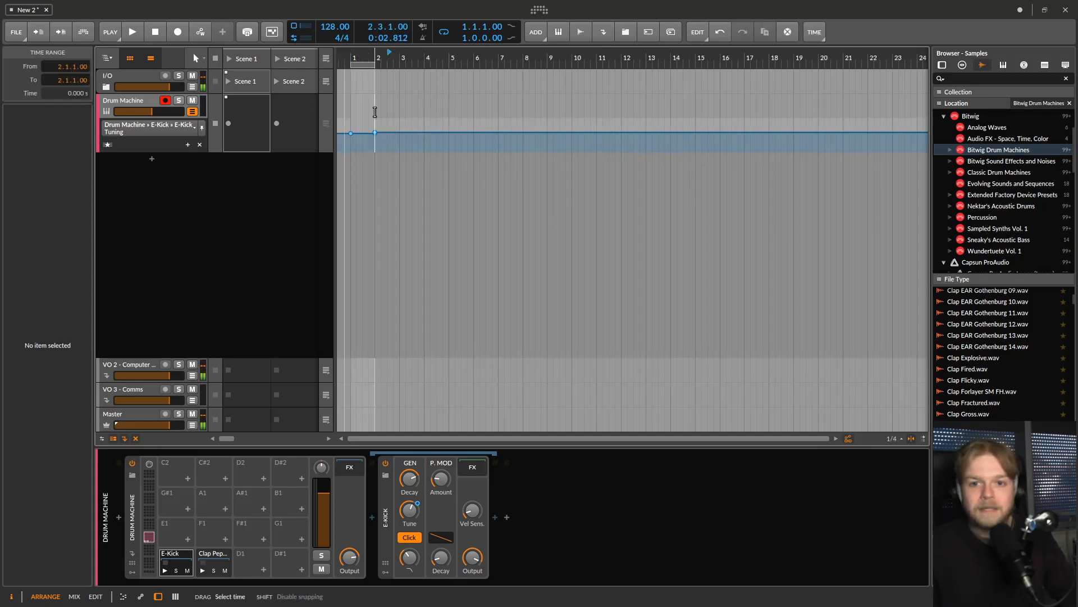
left_click(199, 145)
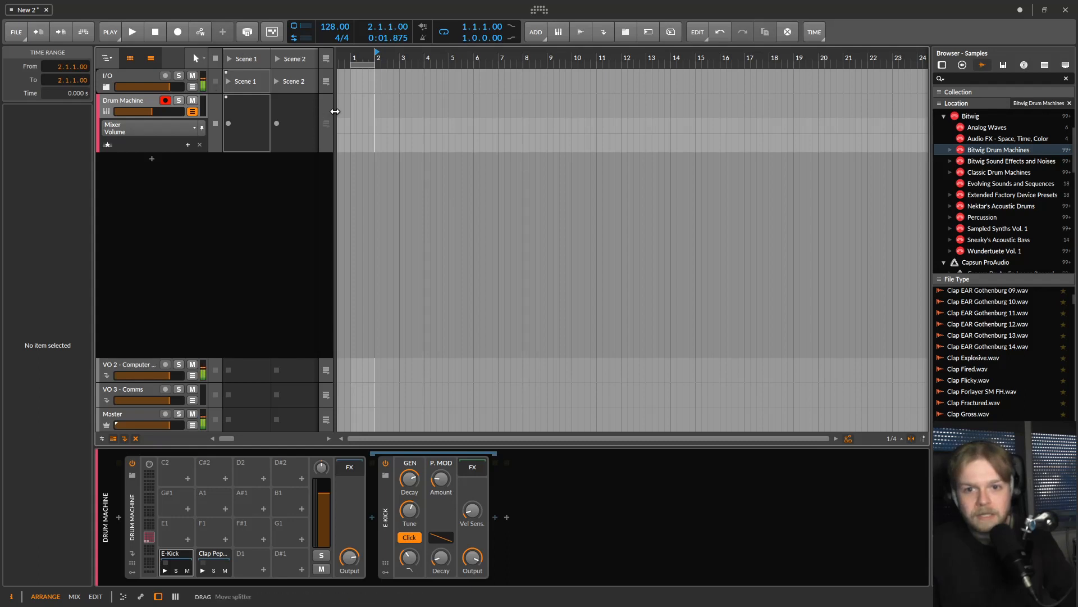
Widen the clip launcher, create a clip in the Drum Machine track's Scene 1 slot, and show it in the drum editor
left_click_drag(336, 147, 257, 147)
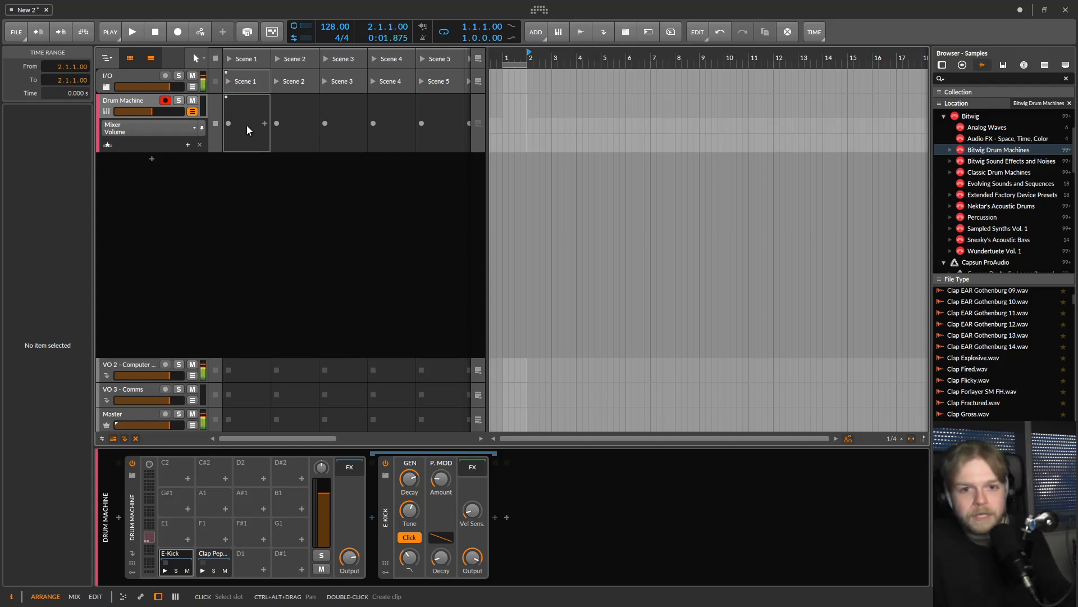
double_click(246, 125)
double_click(237, 101)
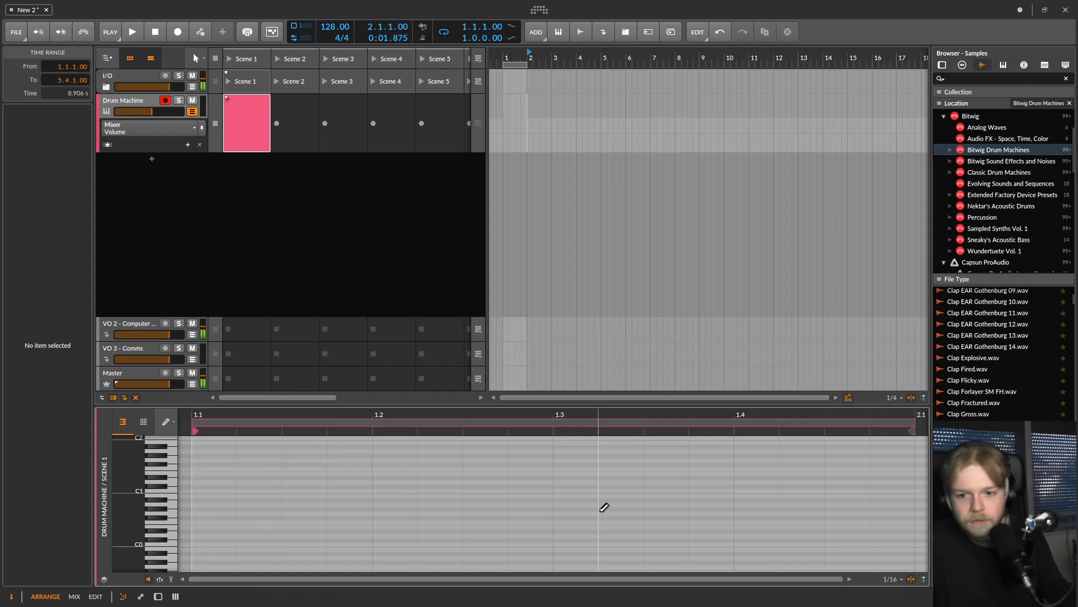
left_click(143, 422)
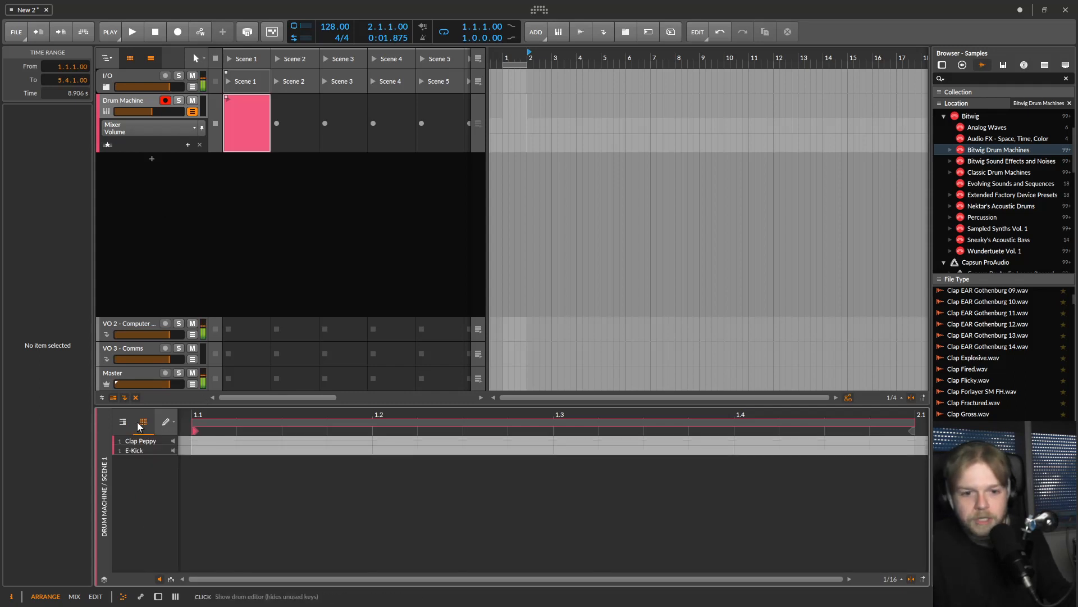
left_click(123, 421)
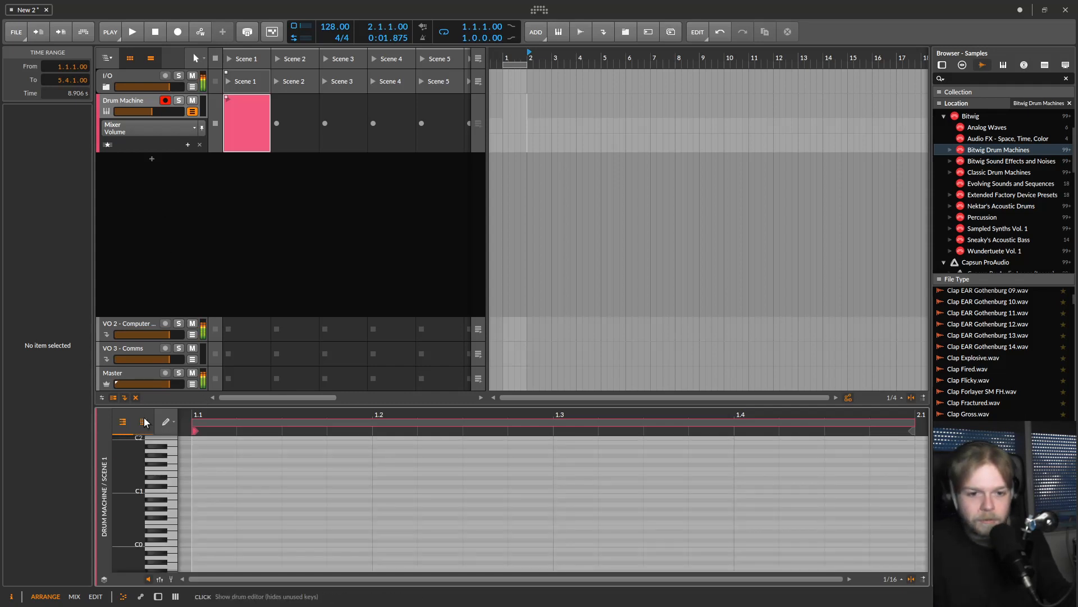
left_click(144, 422)
Add E-Kick notes on all four beats and Clap Peppy notes on beats 2 and 4 of the Scene 1 clip
left_click(213, 450)
left_click(396, 450)
left_click(575, 450)
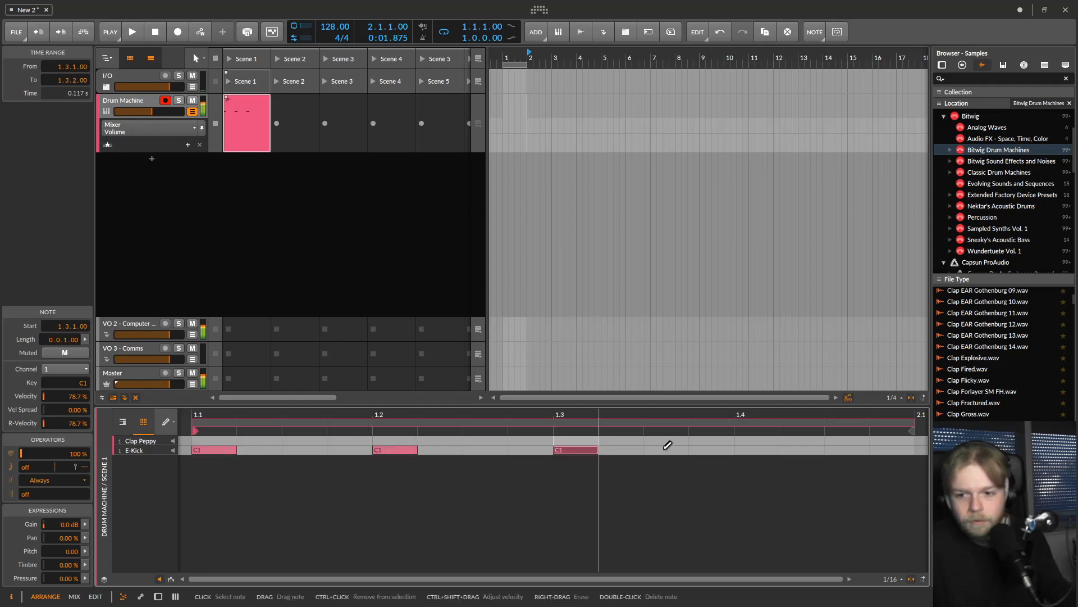
left_click(750, 450)
left_click(394, 441)
left_click(753, 440)
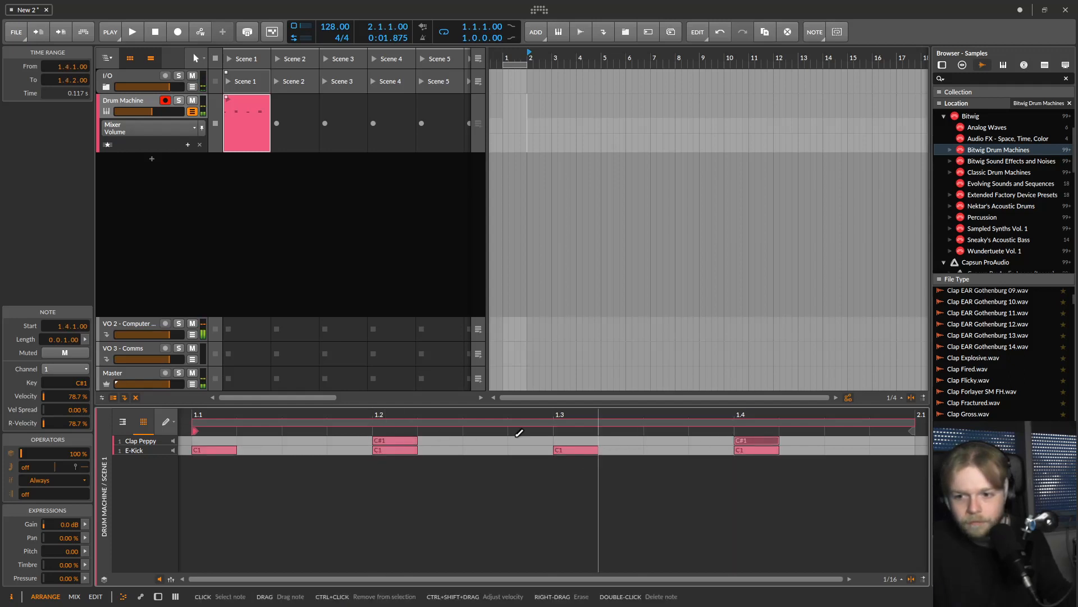
Copy the Drum Machine's Scene 1 launcher clip into its Scene 2 slot
left_click(257, 107)
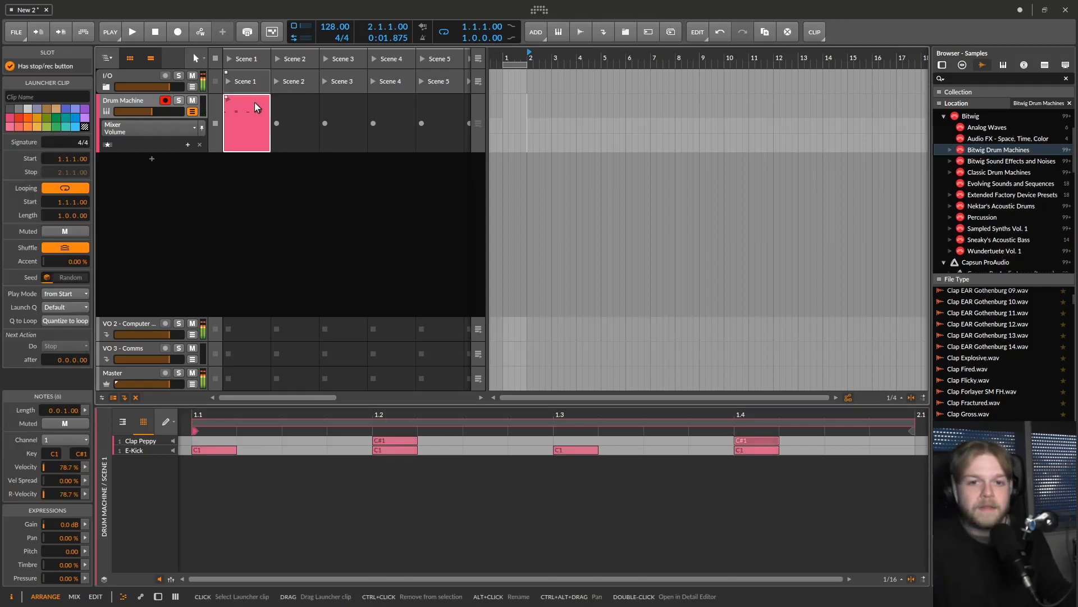
left_click_drag(243, 100, 300, 105)
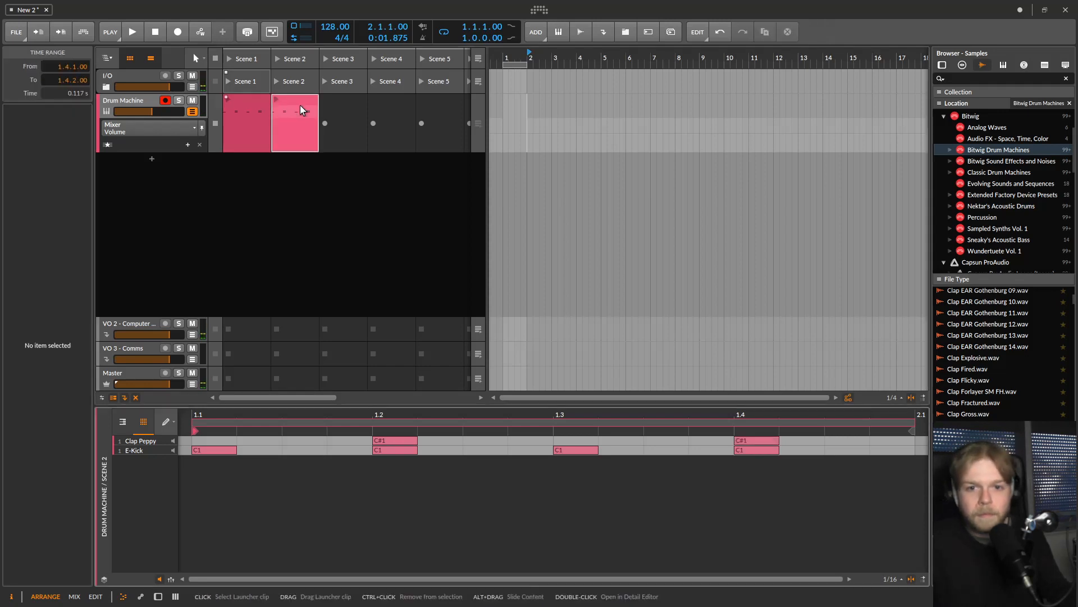
Delete the Drum Machine's Scene 2 launcher clip and copy the Scene 1 clip into that slot again
left_click(288, 103)
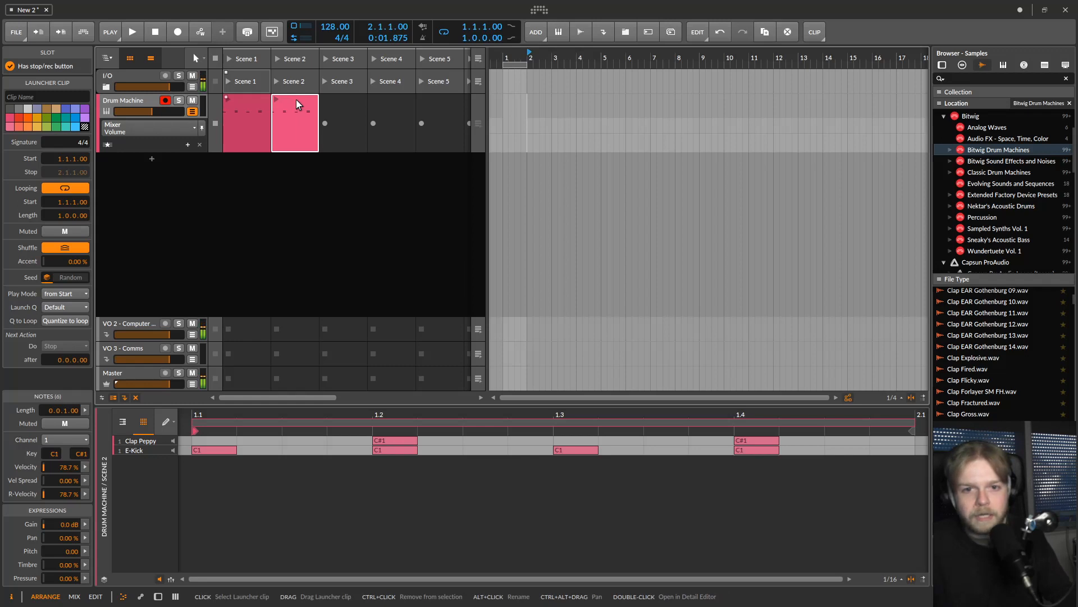
key("Delete")
left_click(252, 99)
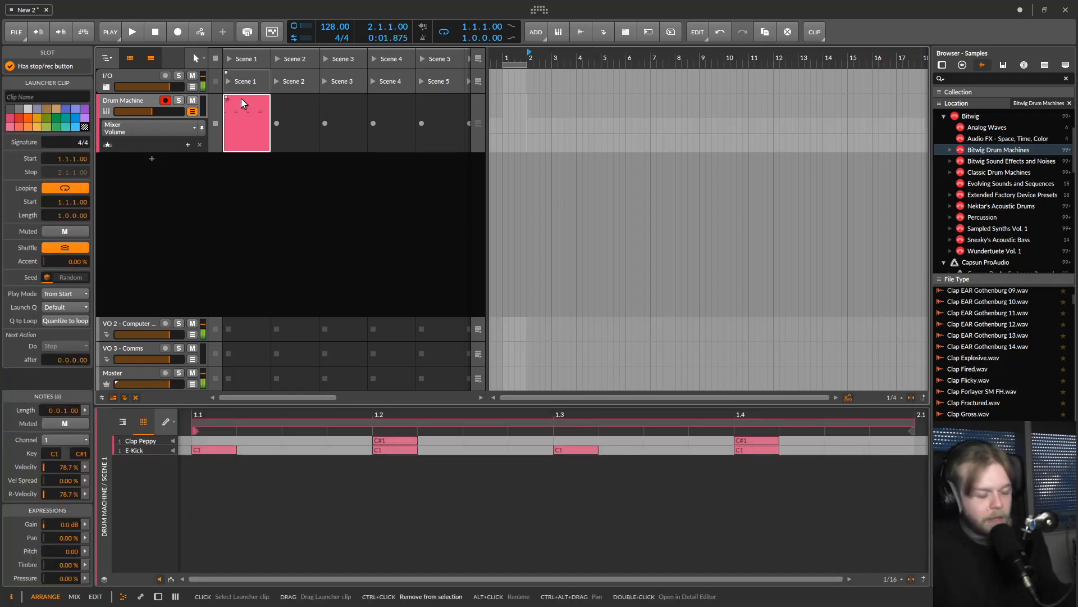
left_click_drag(241, 99, 294, 104)
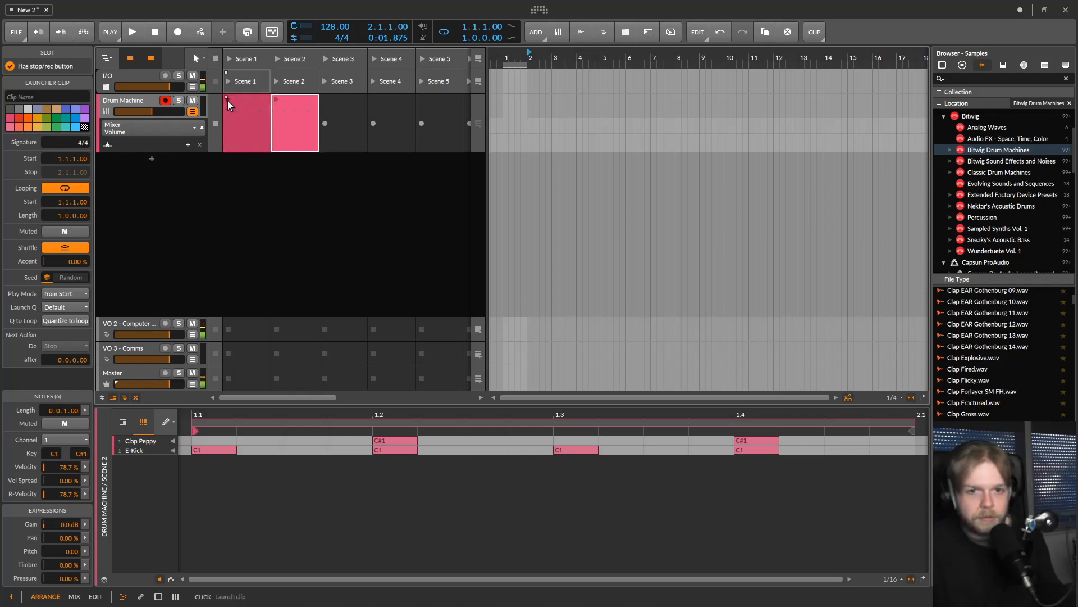
Launch the Scene 1 and Scene 2 clips in turn, and add E-Kick notes at 1.3.4 and 1.4.4 to the Scene 2 clip
left_click(227, 100)
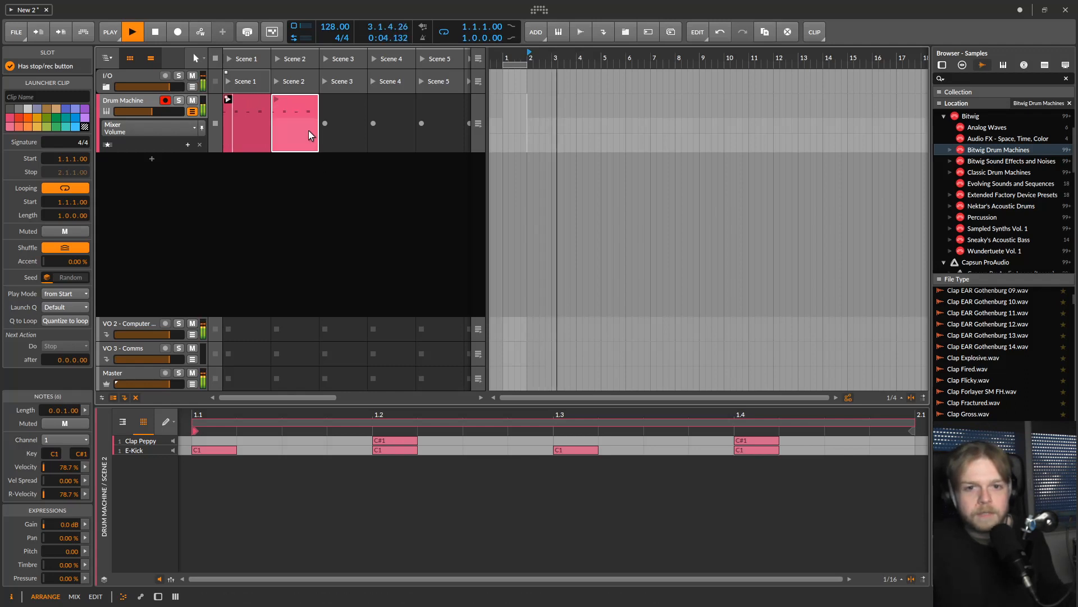
left_click(277, 100)
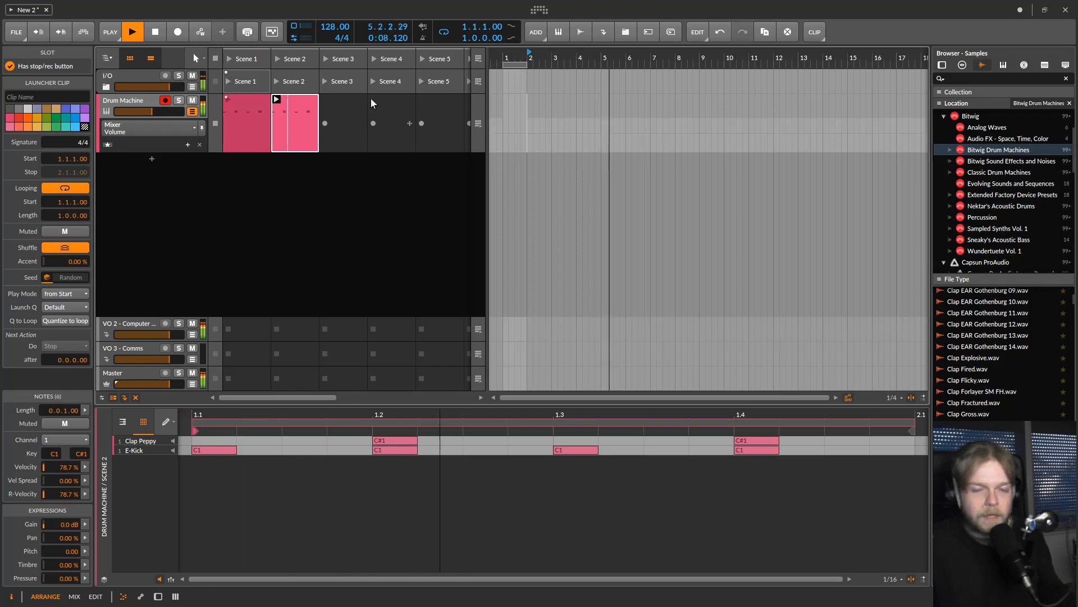
double_click(305, 103)
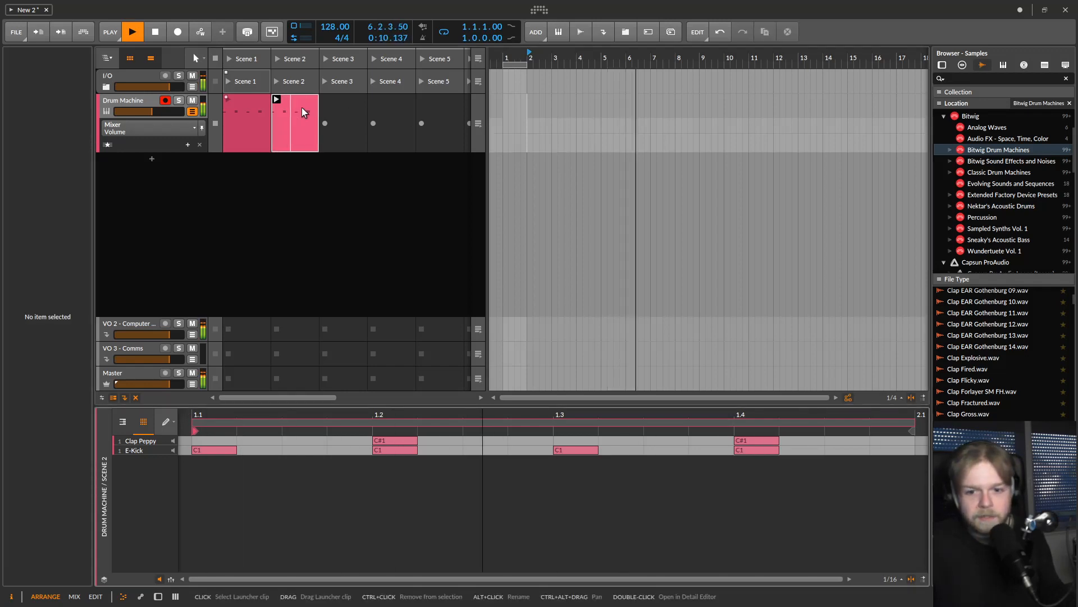
left_click(710, 449)
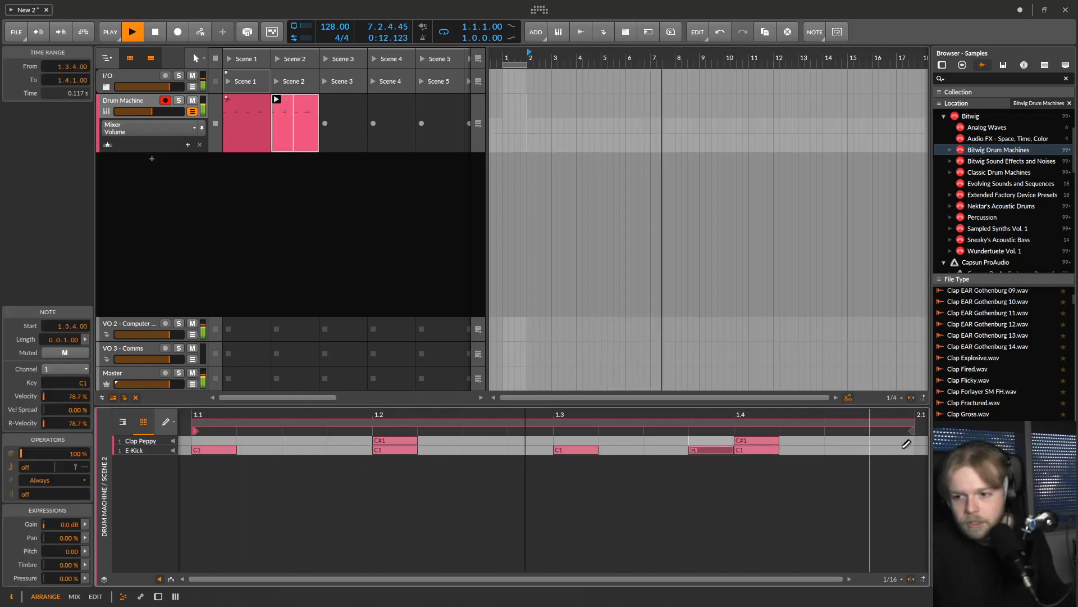
left_click(893, 450)
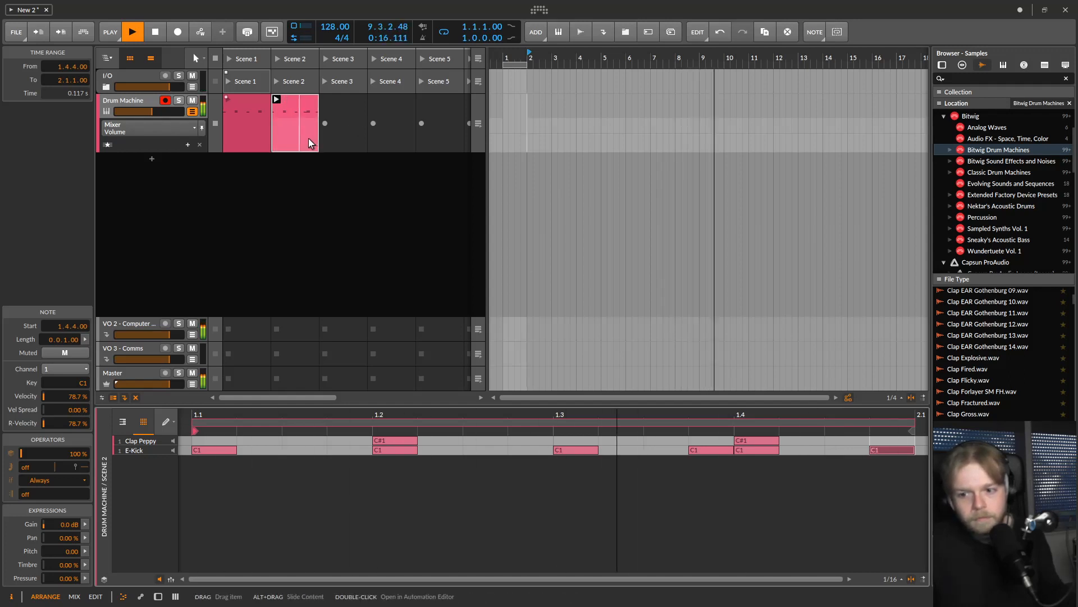
Launch the Drum Machine's Scene 1 clip, switch back to the Scene 2 clip, and stop playback
left_click(228, 100)
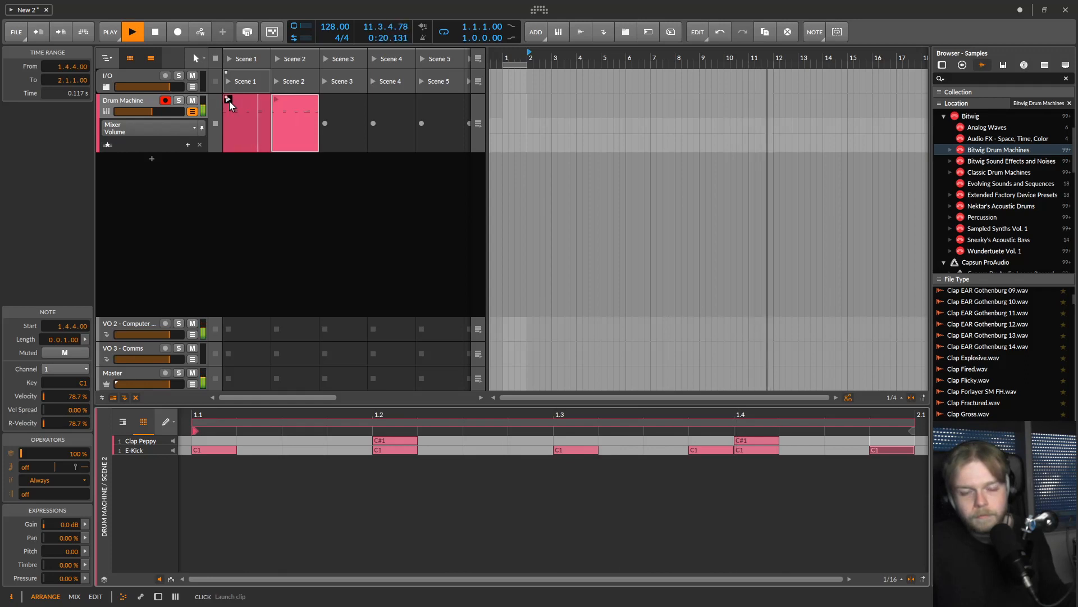
left_click(276, 100)
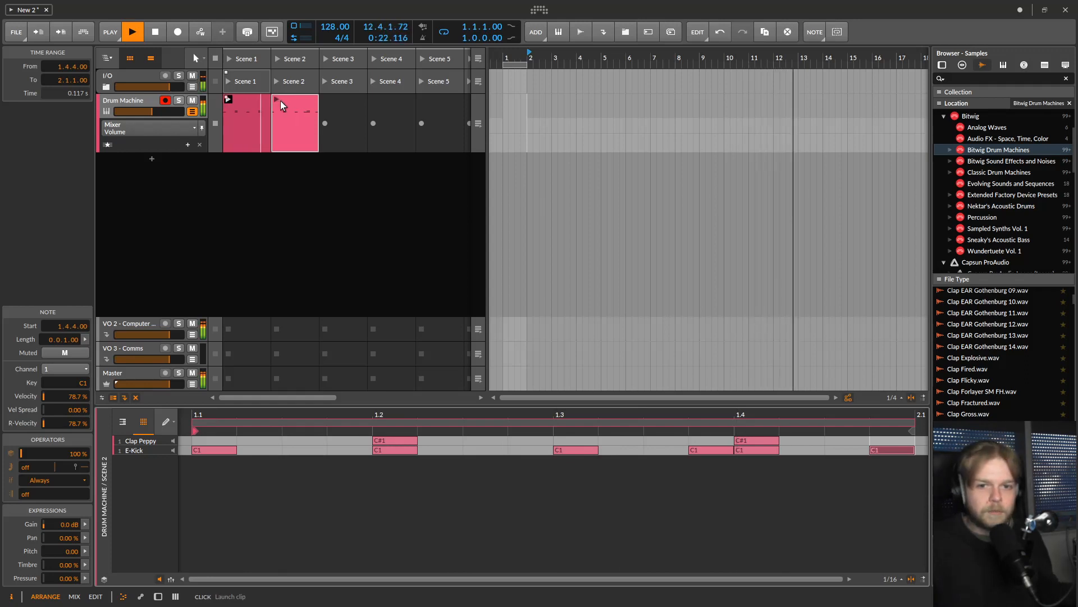
key("space")
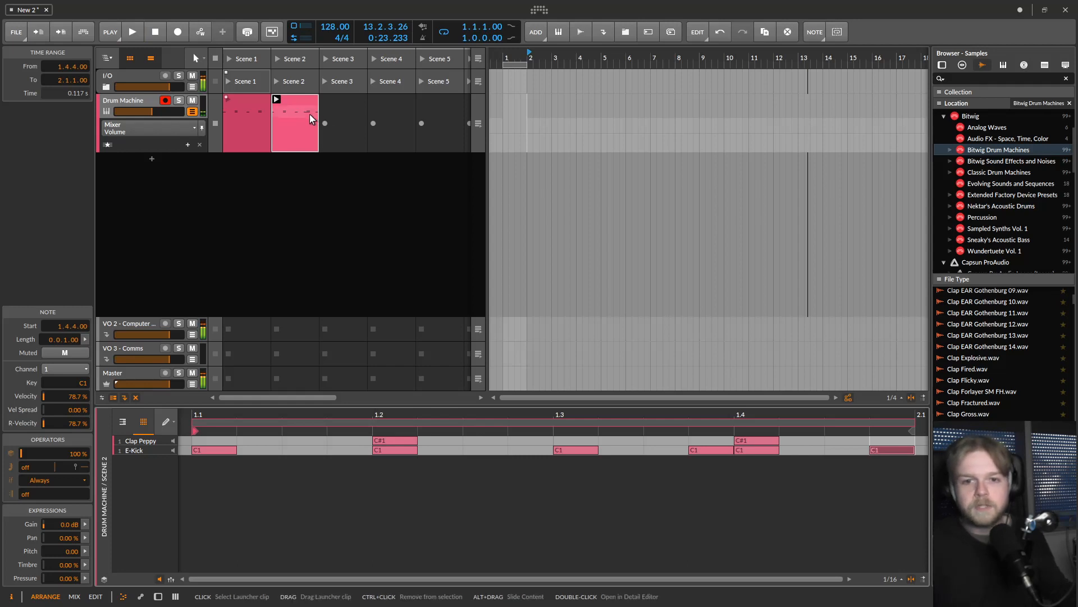
left_click(303, 100)
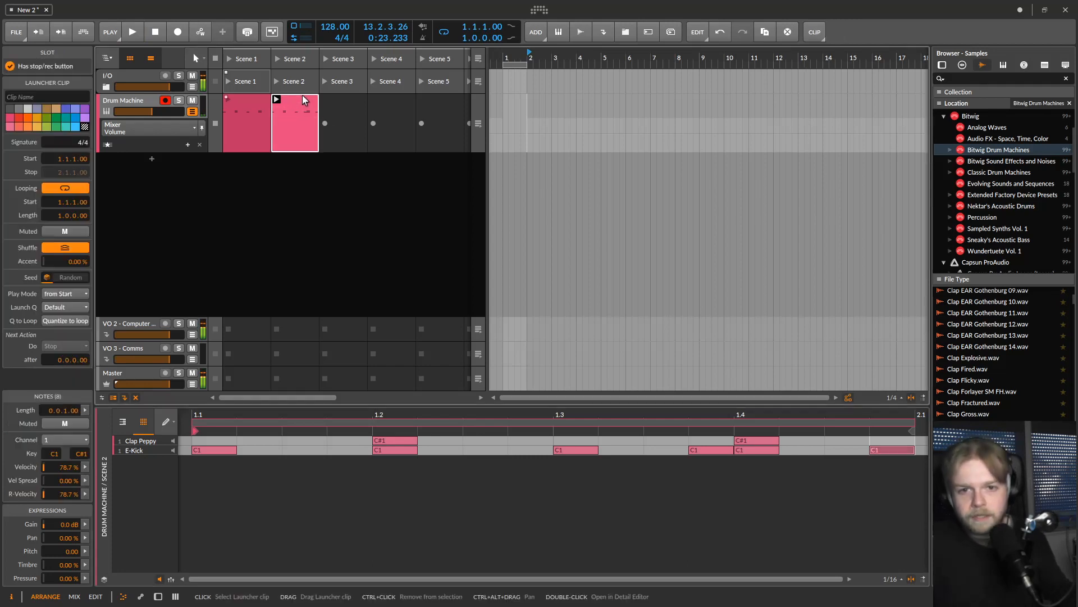
Copy the Scene 1 clip into the arranger at bars 4 and 8 and into the Scene 4 launcher slot
left_click(246, 98)
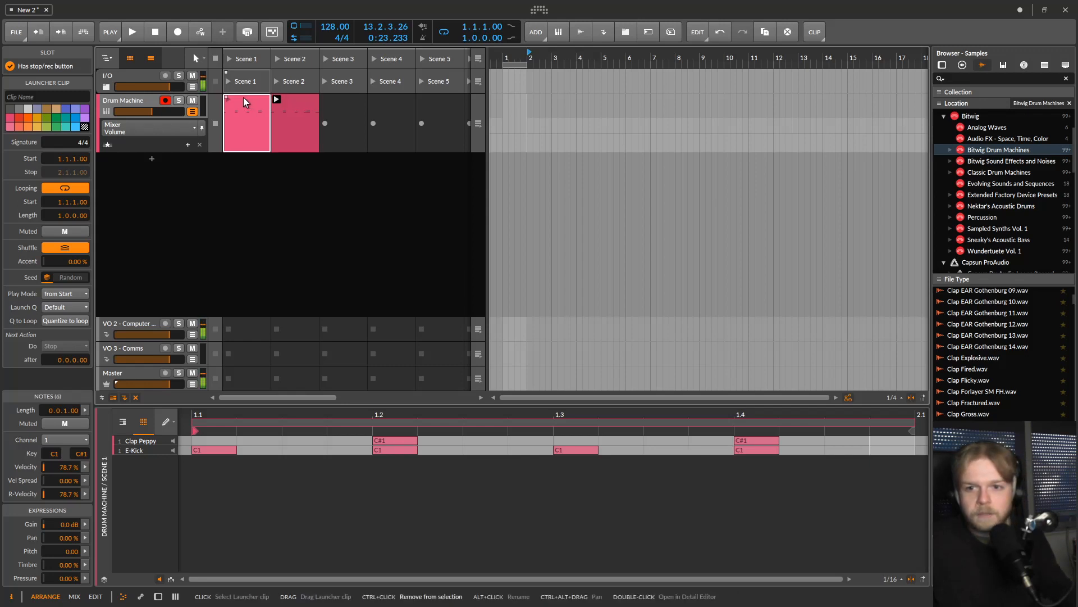
left_click_drag(241, 98, 582, 124)
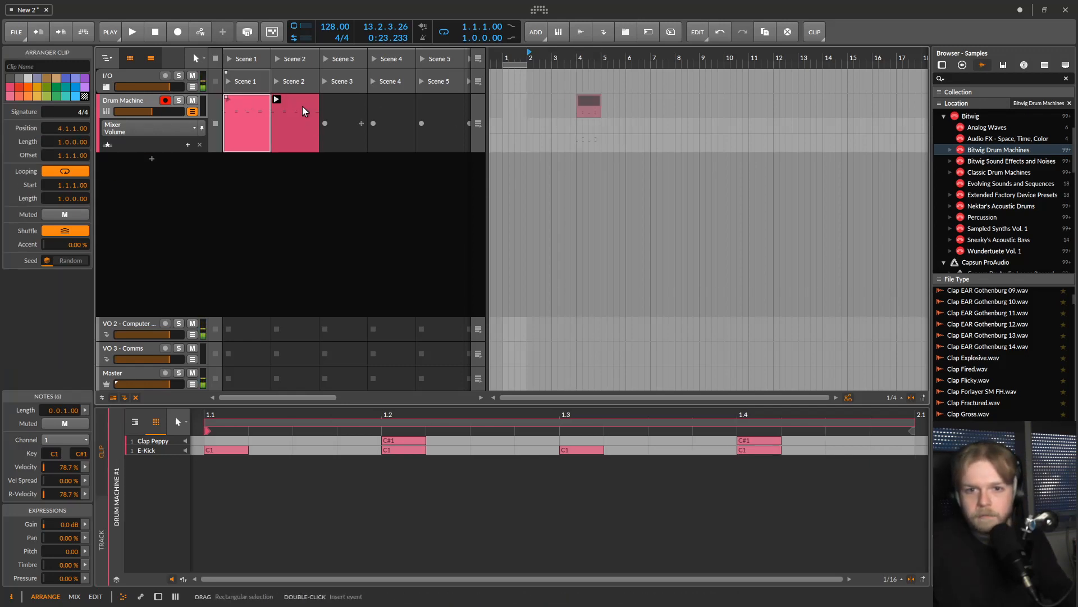
left_click_drag(302, 106, 403, 106)
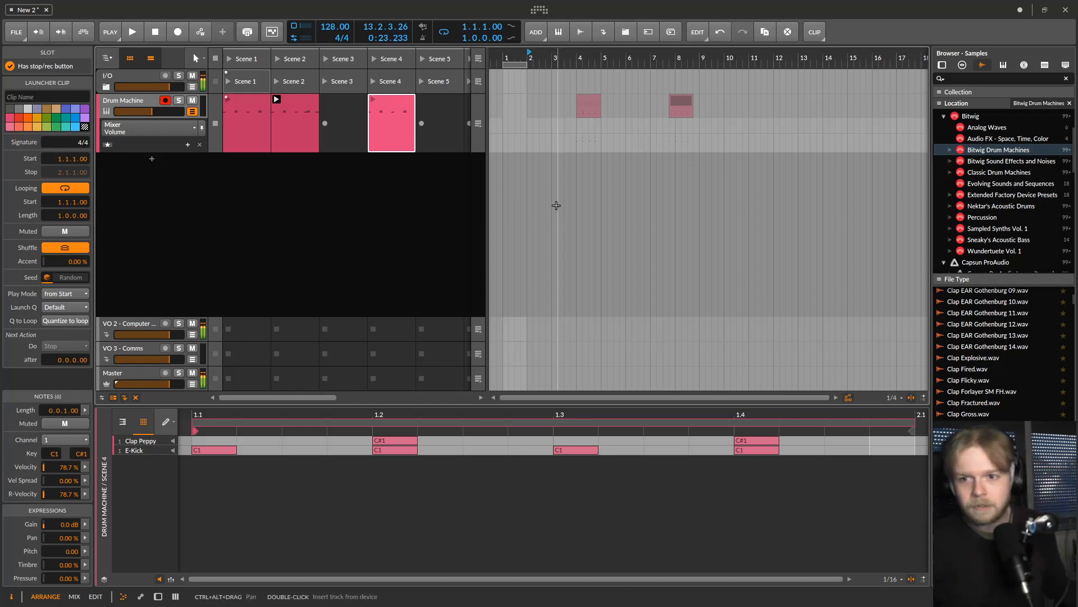
Delete the Scene 4 launcher clip and the Drum Machine clips at bars 4 and 8 of the arranger
left_click_drag(556, 205, 558, 140)
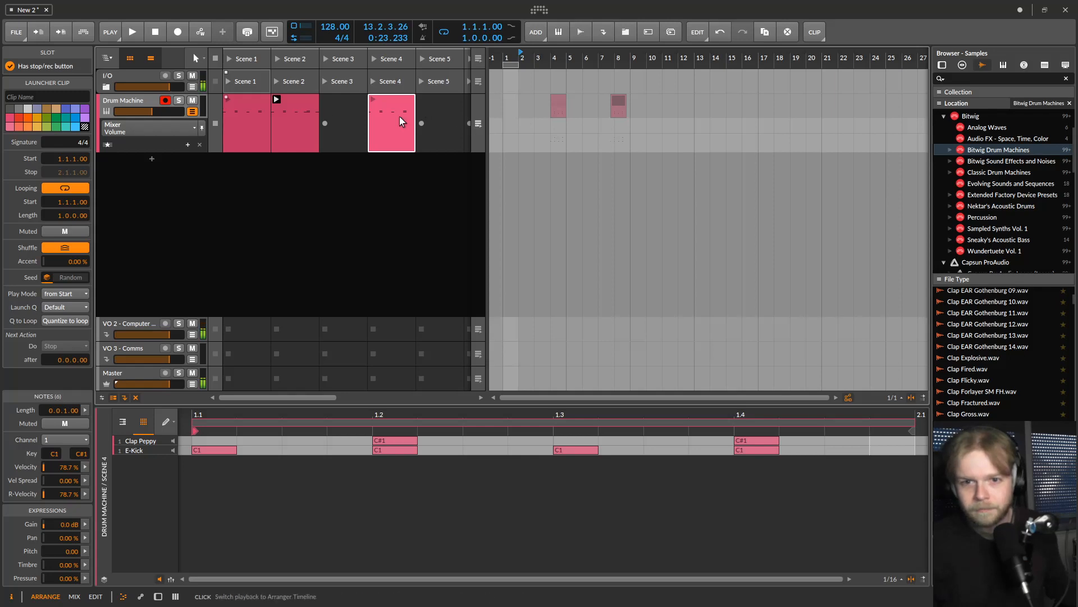
key("Delete")
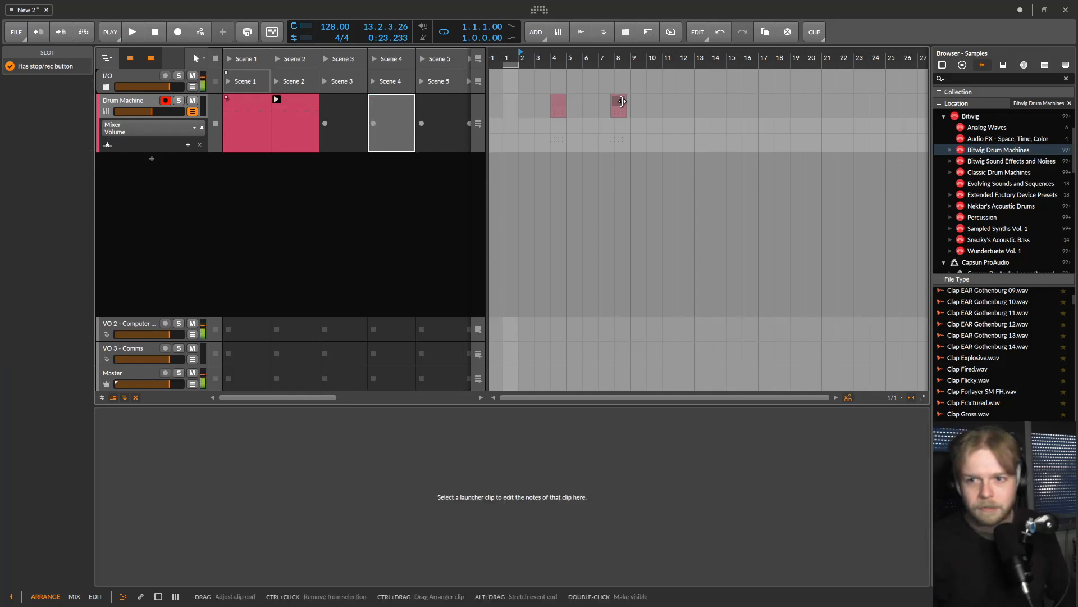
left_click(620, 103)
key("Delete")
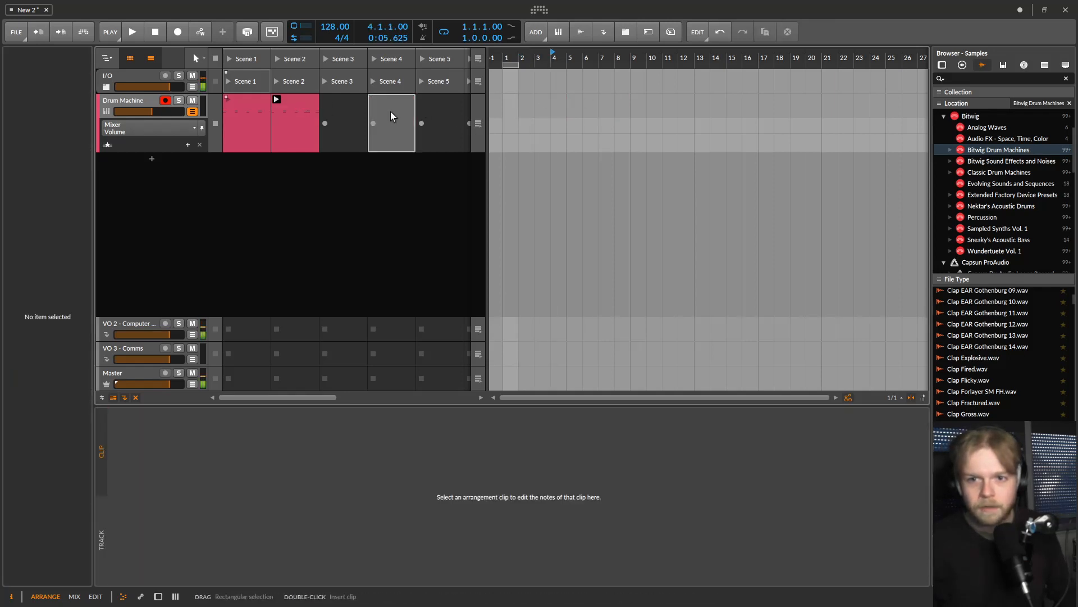
Fill arranger bars 1 to 4 with copies of the Scene 1 clip, and delete the copies in bars 3 and 2
left_click_drag(250, 100, 500, 113)
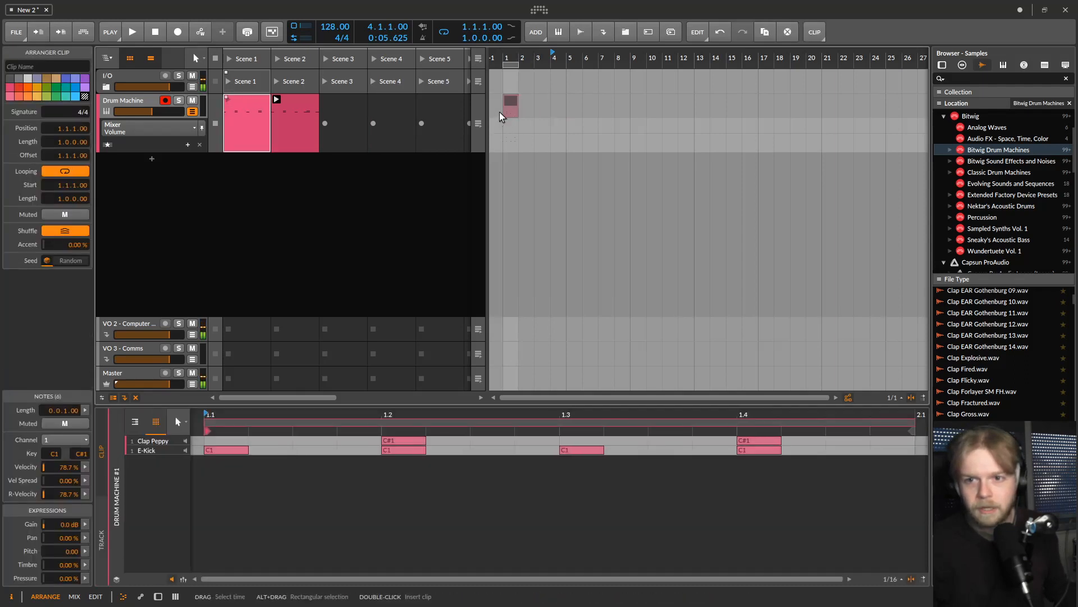
left_click_drag(311, 103, 544, 102)
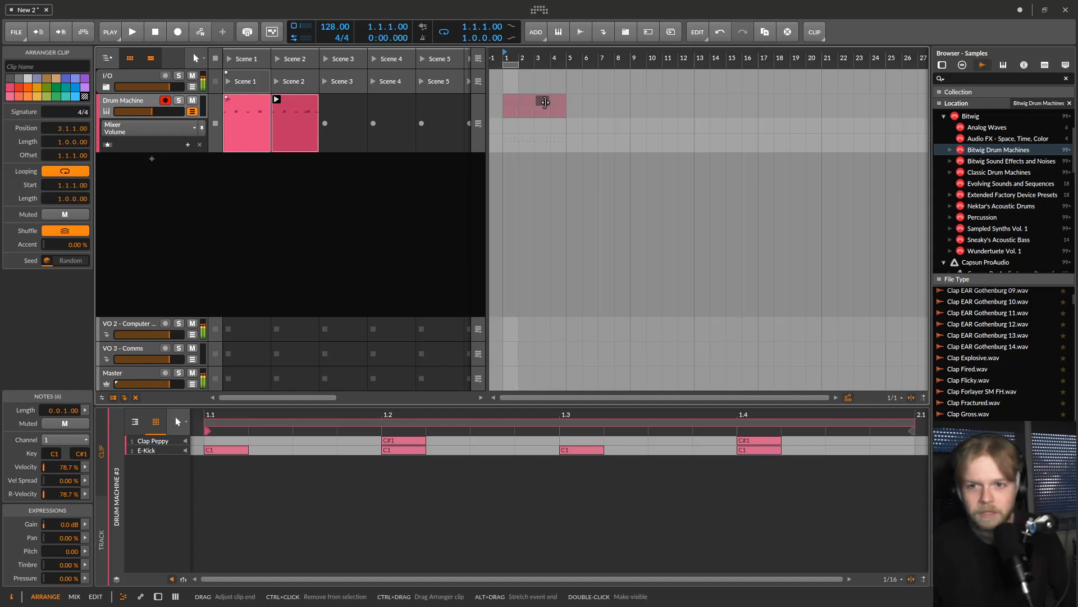
left_click(543, 105)
key("Delete")
left_click(528, 100)
key("Delete")
Extend the looping Drum Machine clip at bar 1 of the arranger to a length of 3 bars
left_click(512, 103)
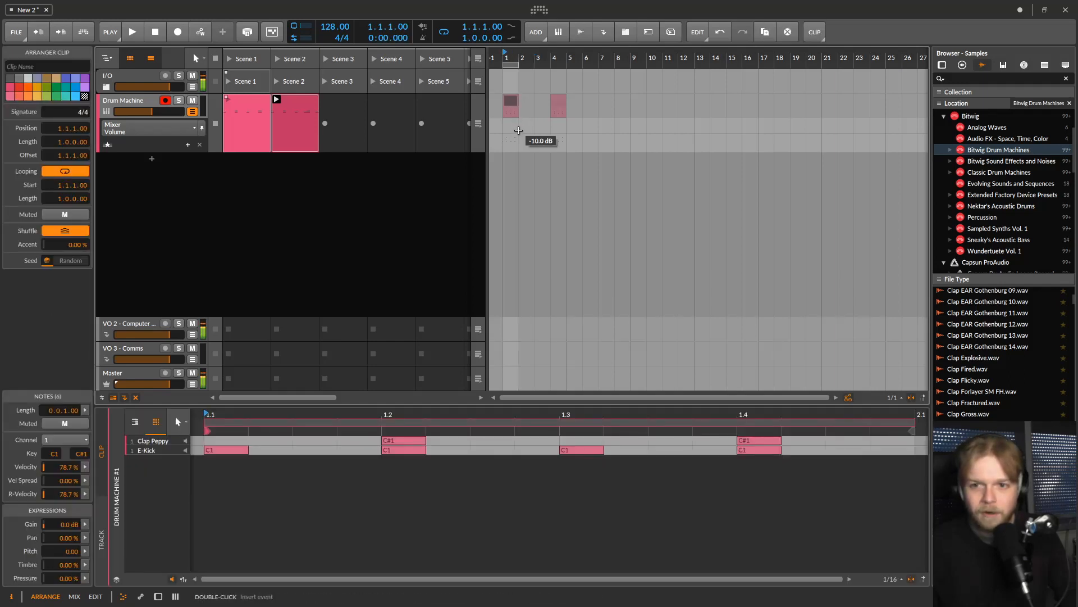
left_click_drag(520, 130, 623, 130)
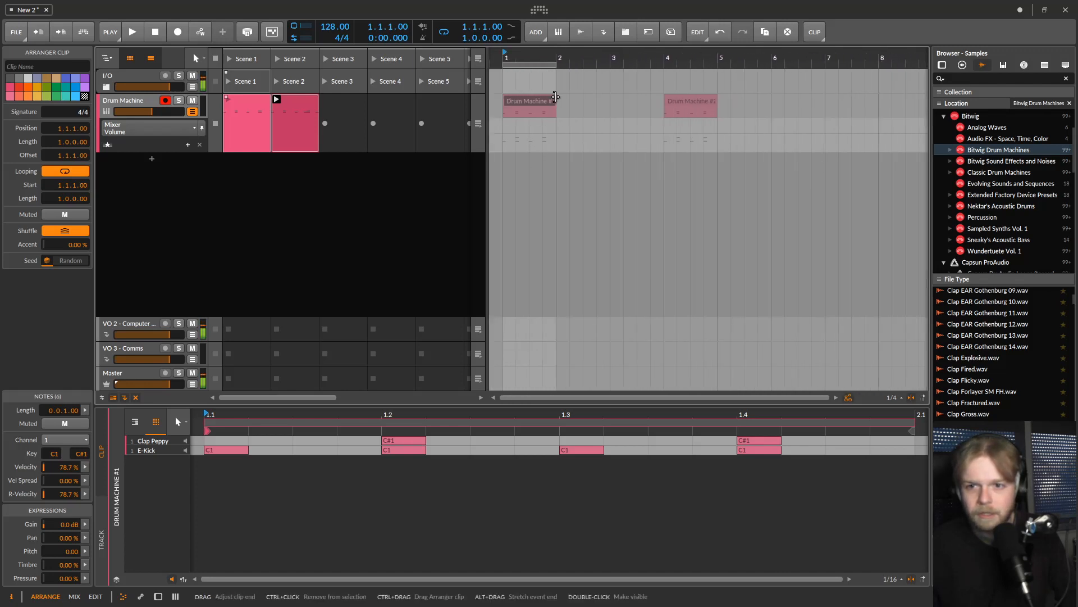
mouse_move(557, 98)
left_mouse_down()
mouse_move(632, 99)
mouse_move(555, 102)
left_mouse_up()
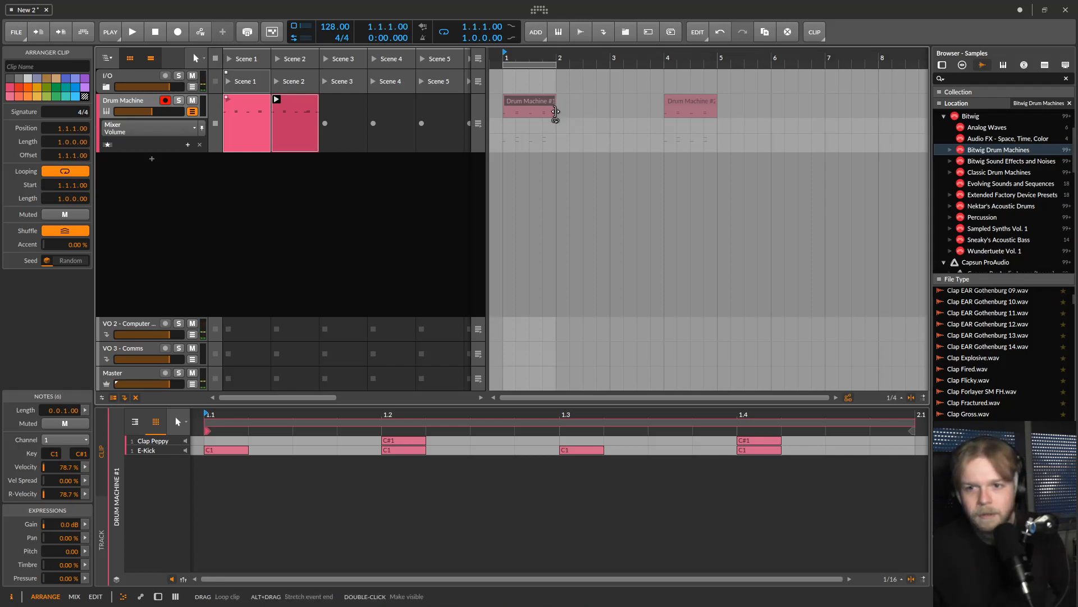
left_click_drag(555, 111, 657, 116)
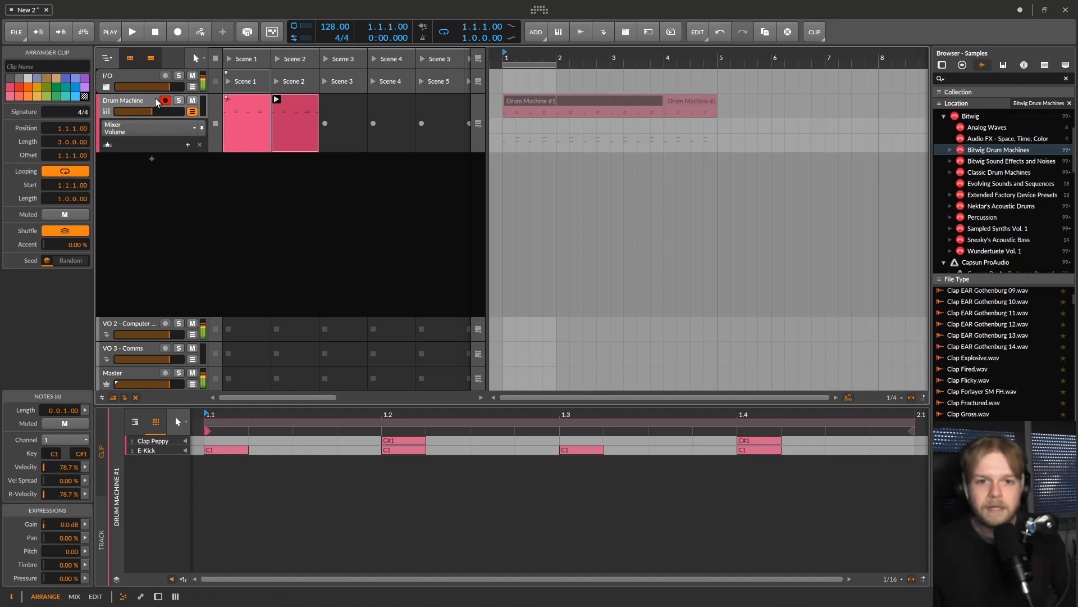
Switch playback of all tracks back to the arranger timeline and hide the clip launcher
left_click(478, 61)
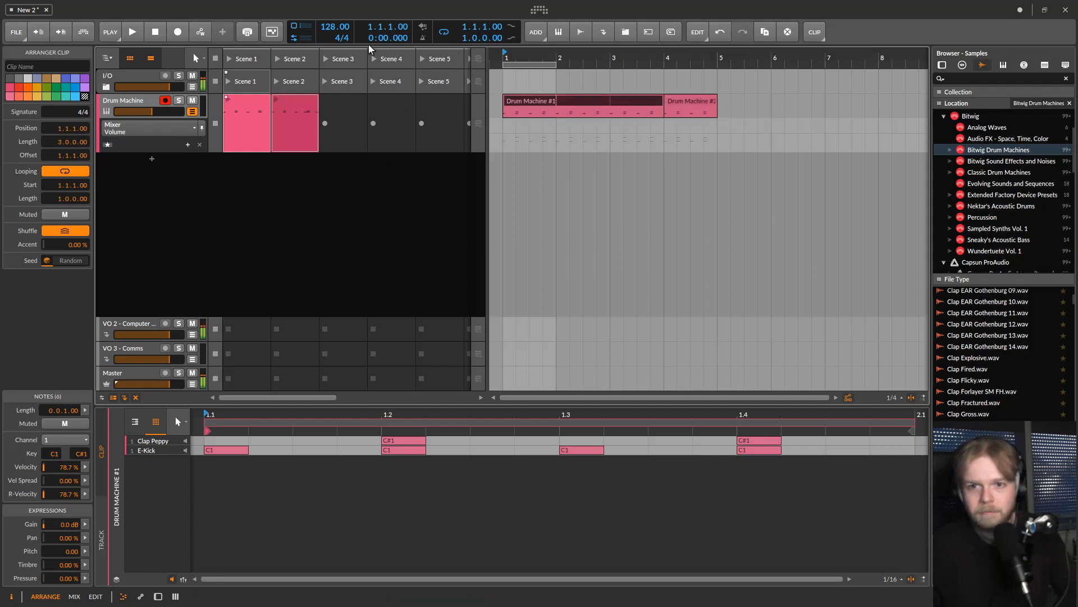
left_click(129, 60)
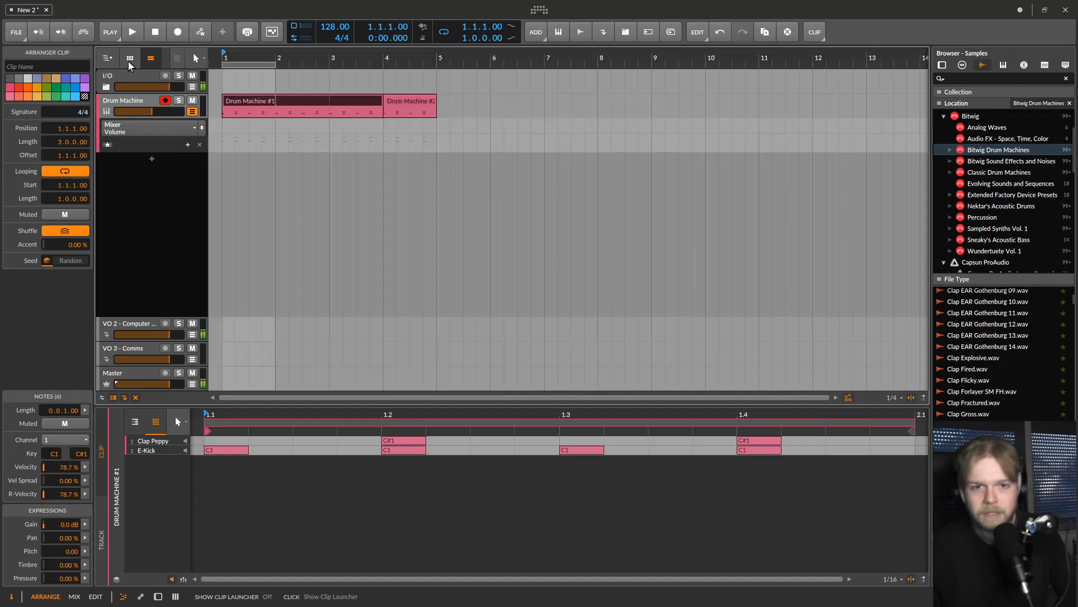
left_click(130, 61)
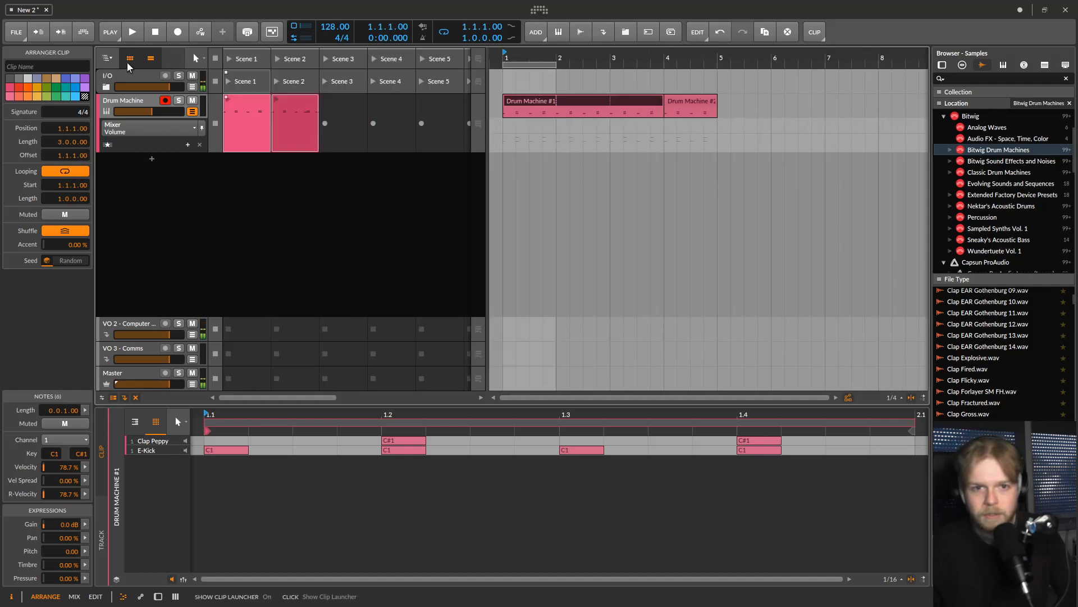
left_click(129, 61)
left_click(129, 62)
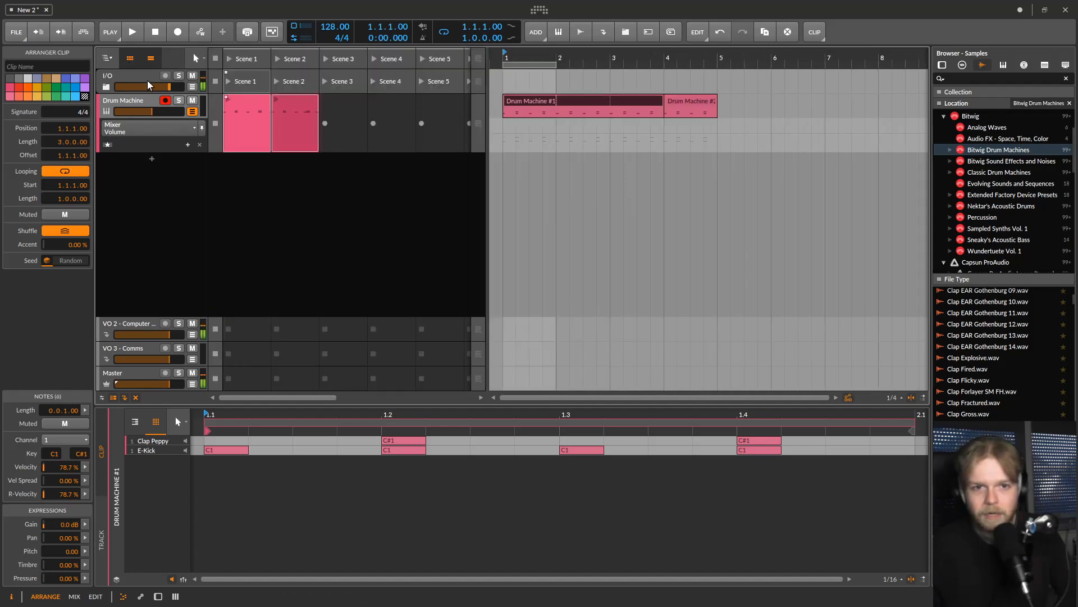
left_click(129, 60)
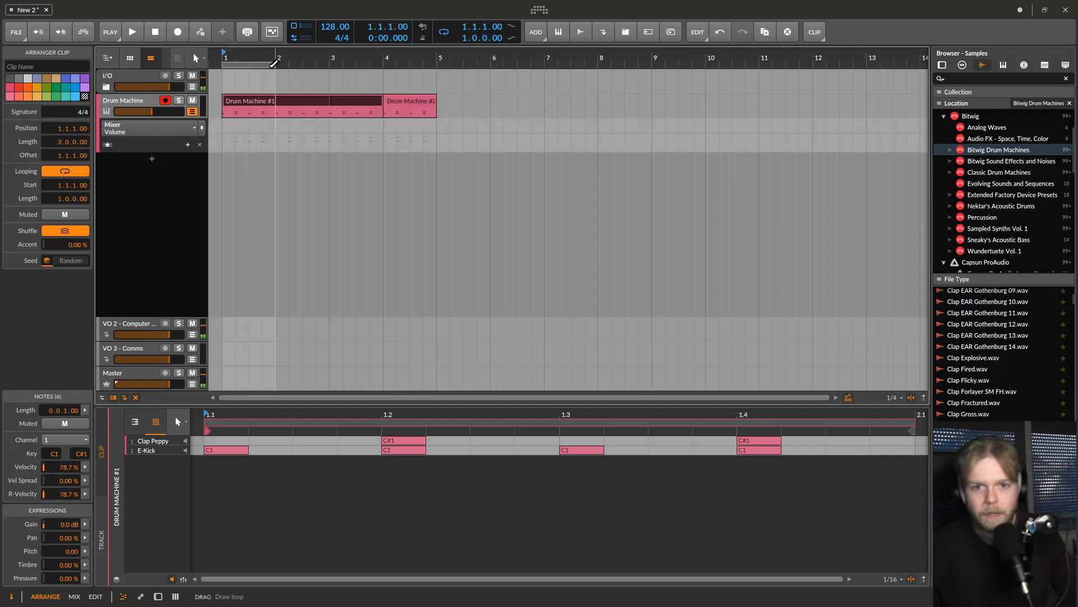
Set the arranger loop region to 4 bars starting at bar 1 and start playback
left_click_drag(274, 64, 436, 63)
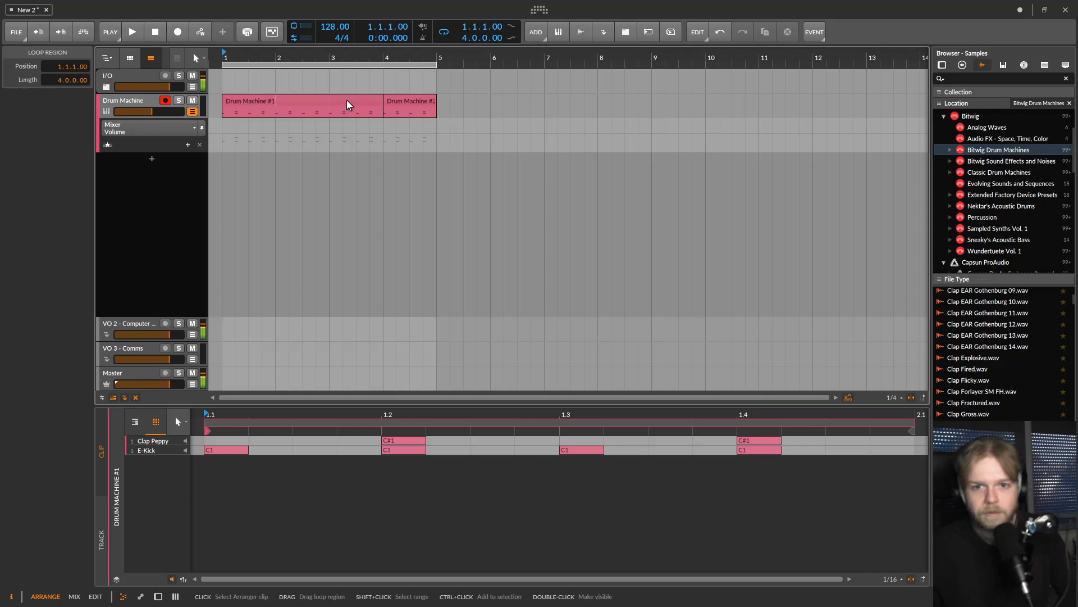
left_click(133, 33)
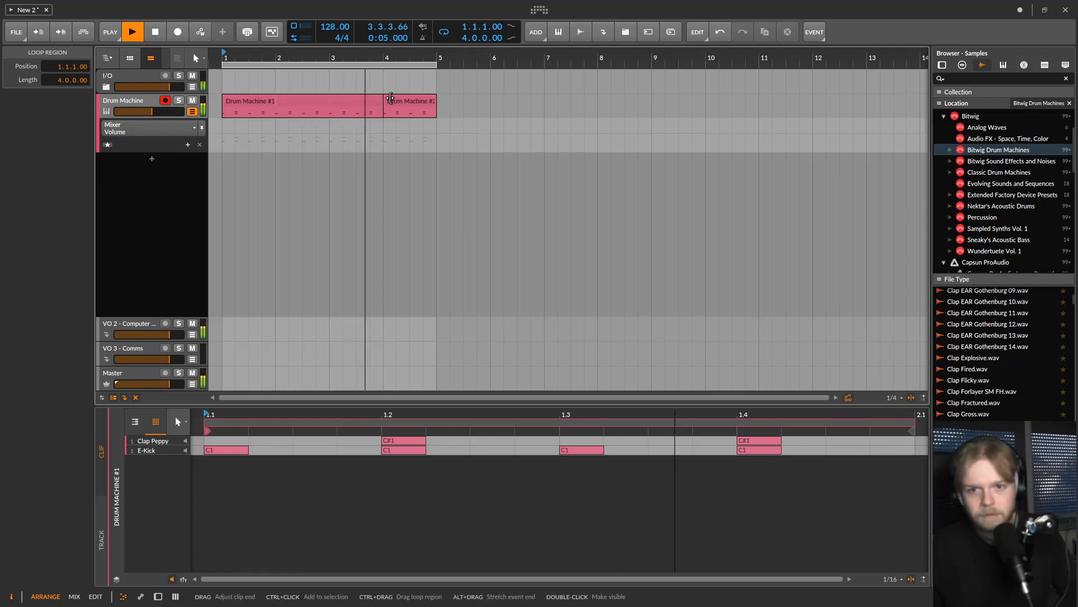
Add an E-Kick note at 1.4.3 and a Clap Peppy note at 1.4.4 to the bar 4 clip, and stop playback
left_click(418, 105)
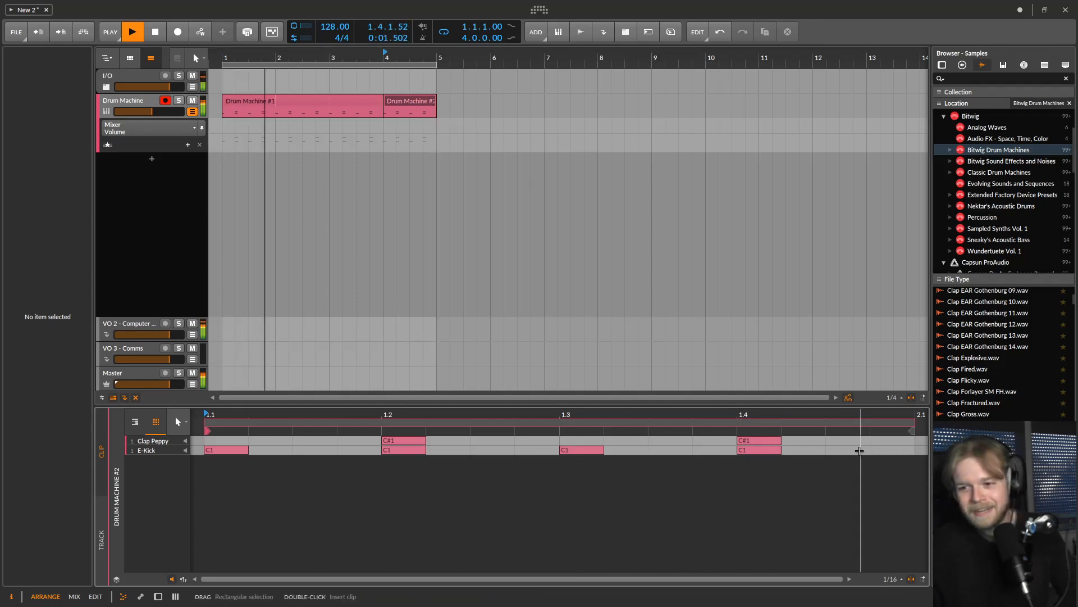
double_click(859, 450)
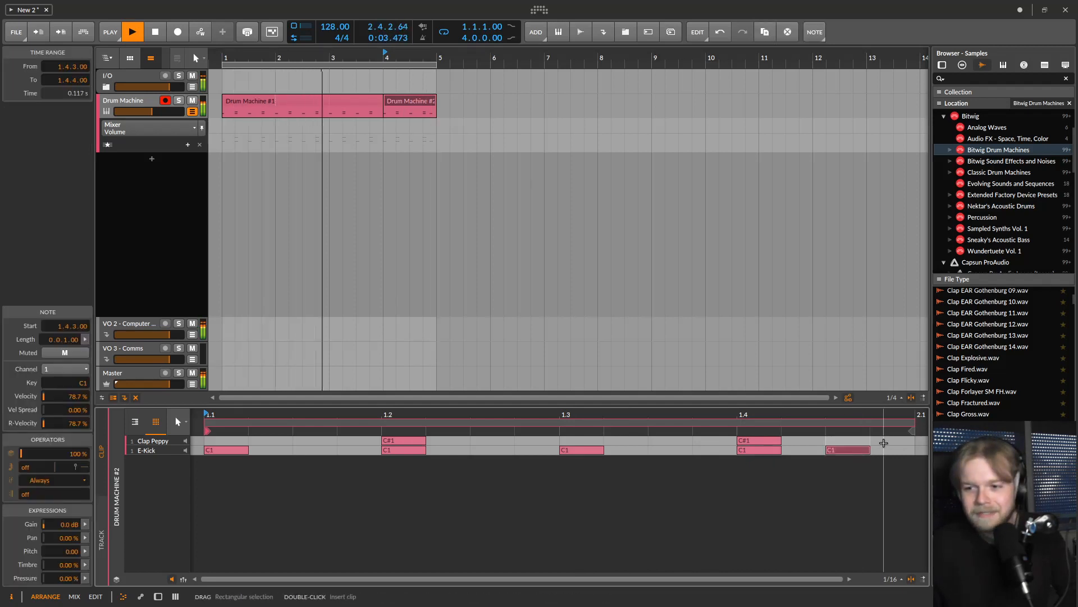
double_click(883, 443)
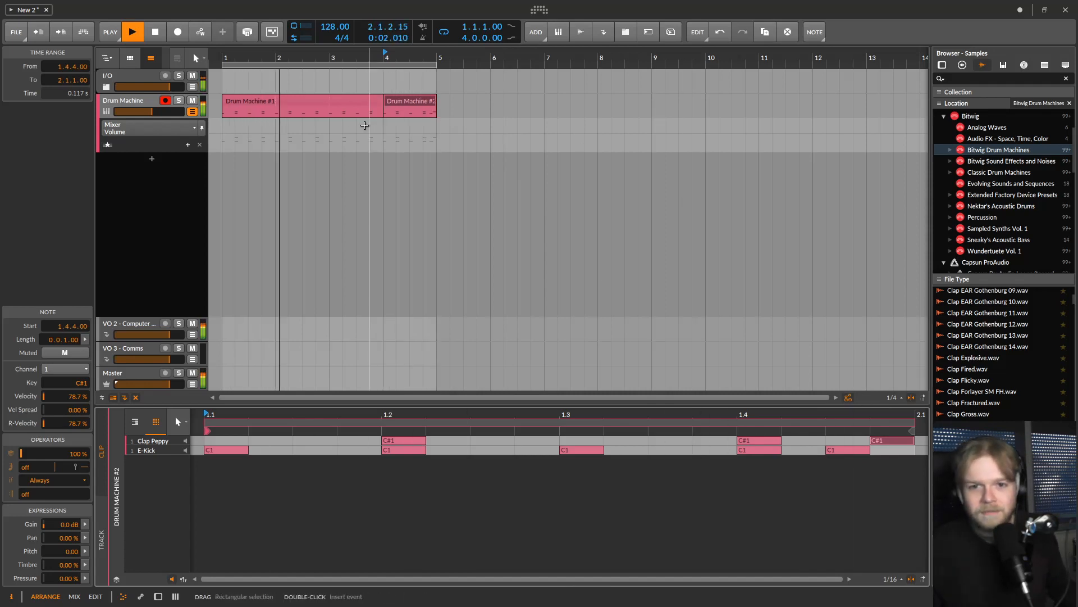
key("space")
left_click(254, 106)
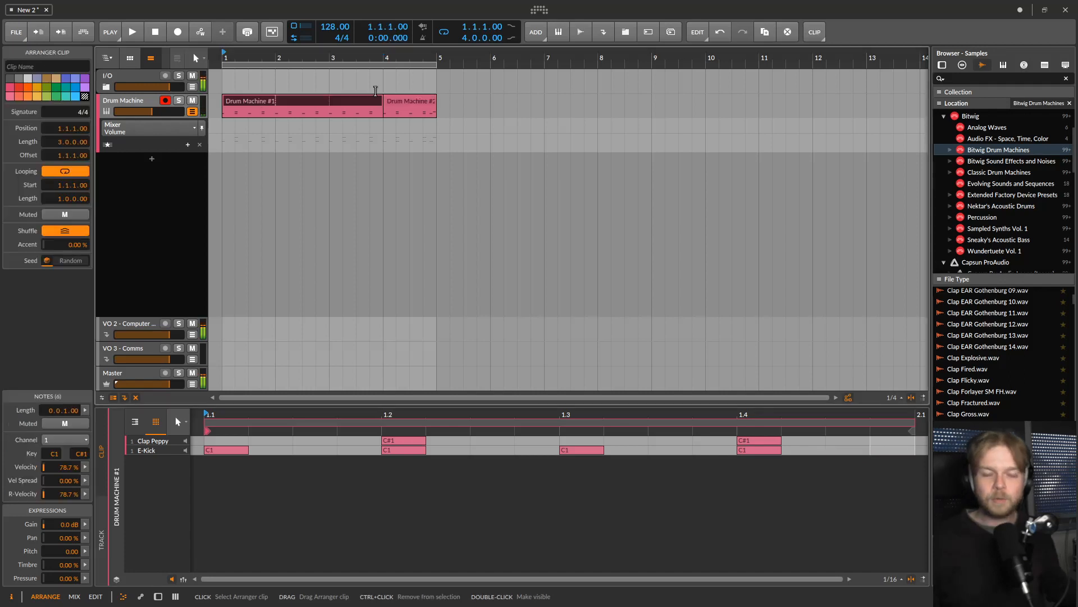
left_click_drag(477, 58, 497, 49)
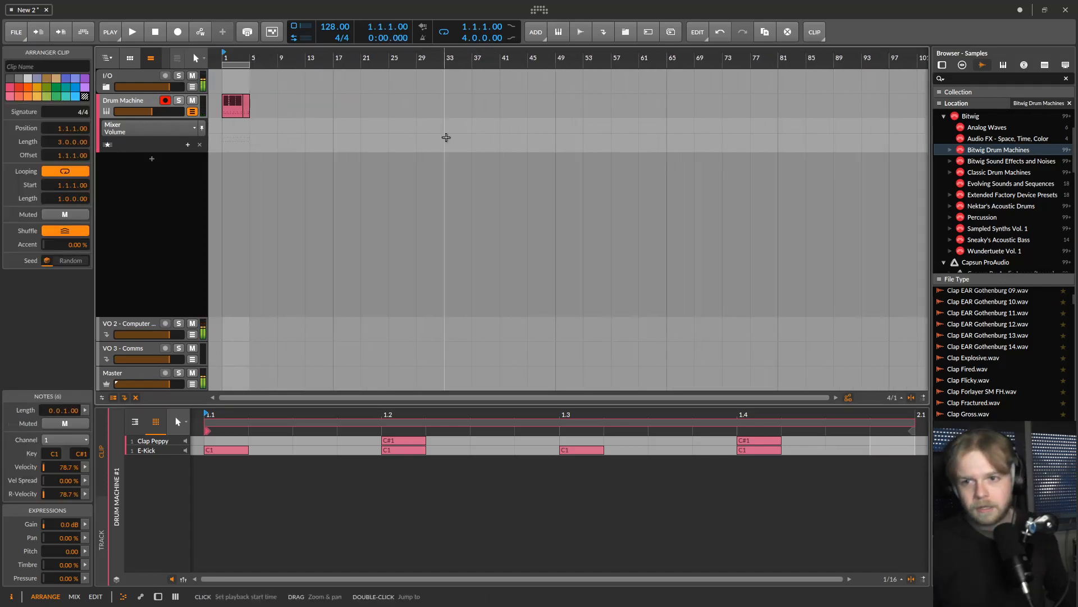
left_click_drag(698, 200, 748, 209)
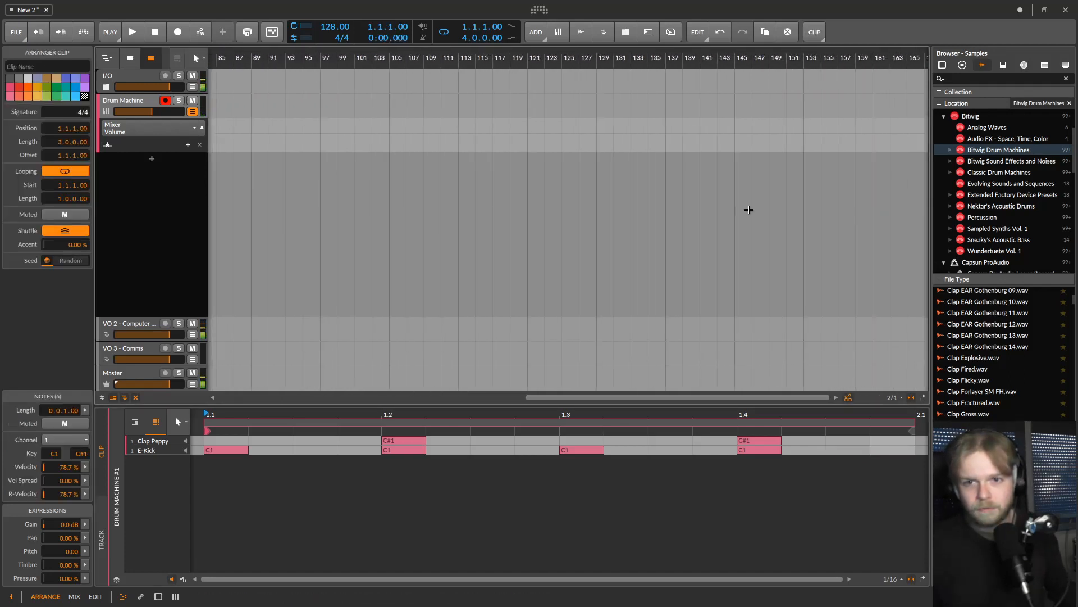
left_click_drag(537, 213, 843, 222)
left_click_drag(431, 223, 858, 224)
left_click_drag(595, 224, 622, 225)
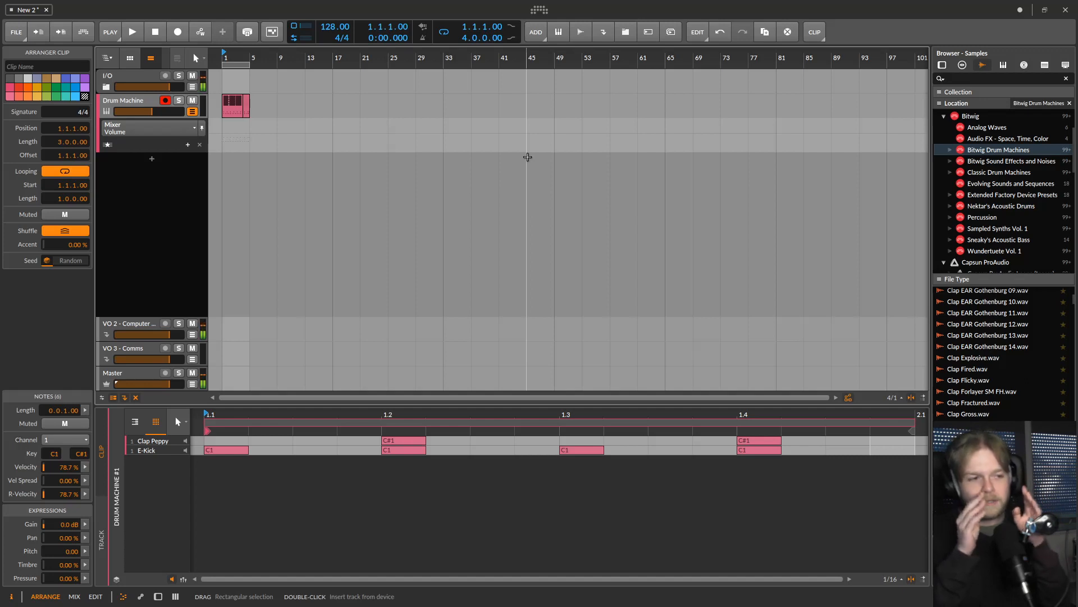
Open the looping Drum Machine clip at bar 1 and add E-Kick notes at 1.1.2 and 1.1.3
left_click_drag(237, 224, 396, 224)
double_click(231, 103)
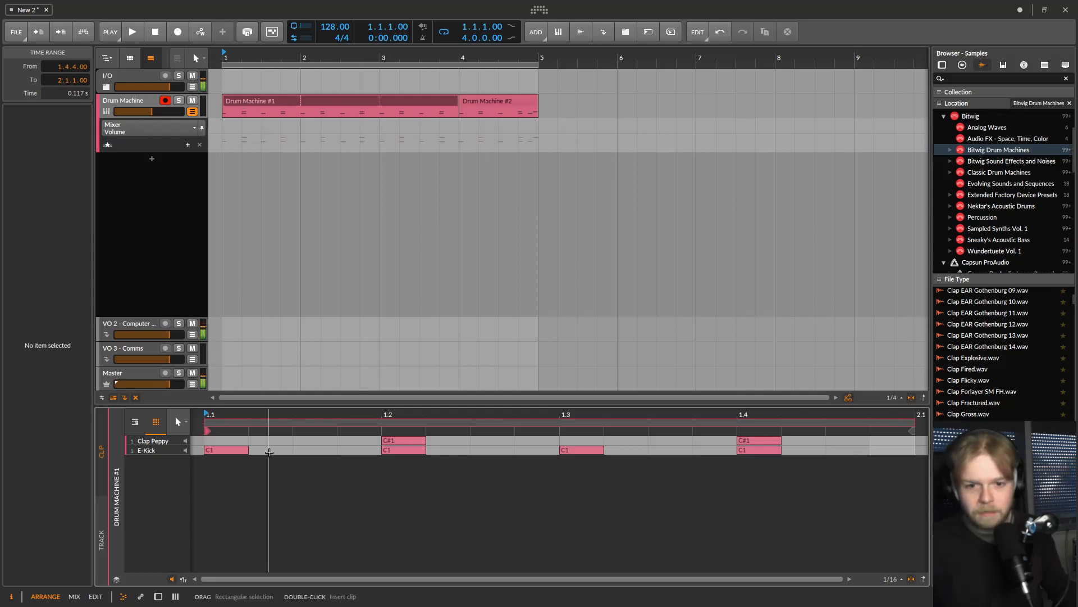
double_click(271, 450)
left_click(319, 450)
double_click(319, 451)
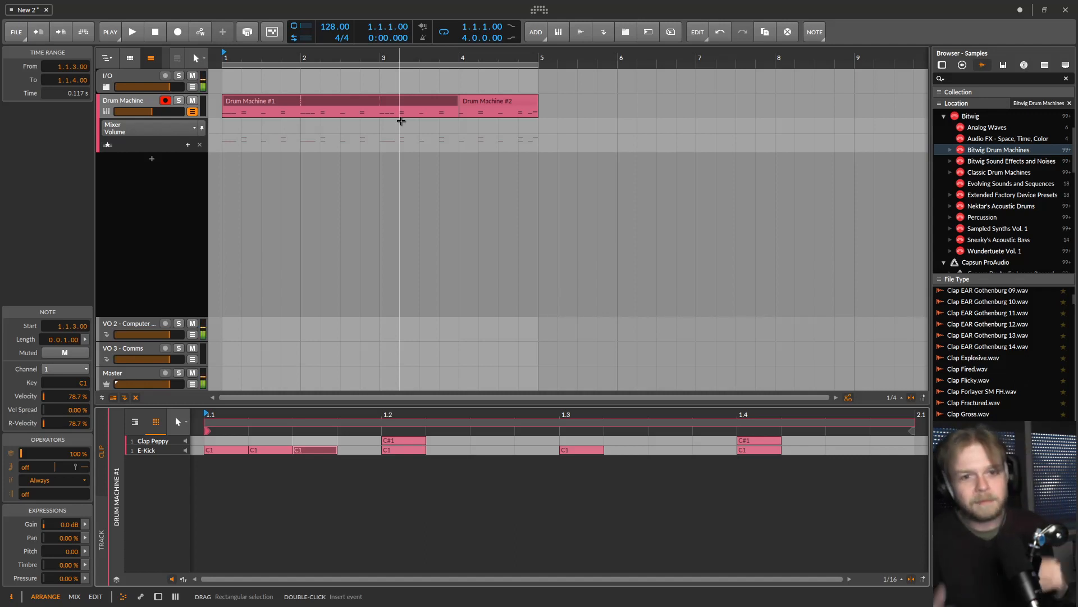
Add a new instrument track below the Drum Machine track with the Polymer synth and show its device chain
scroll(373, 116, "down", 4)
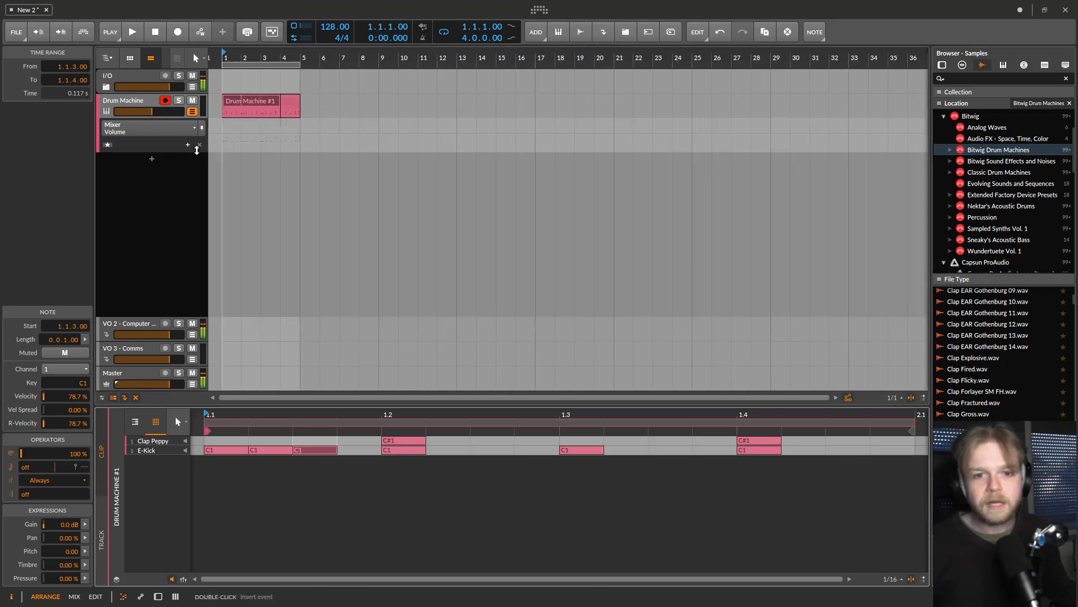
left_click(141, 185)
left_click(152, 159)
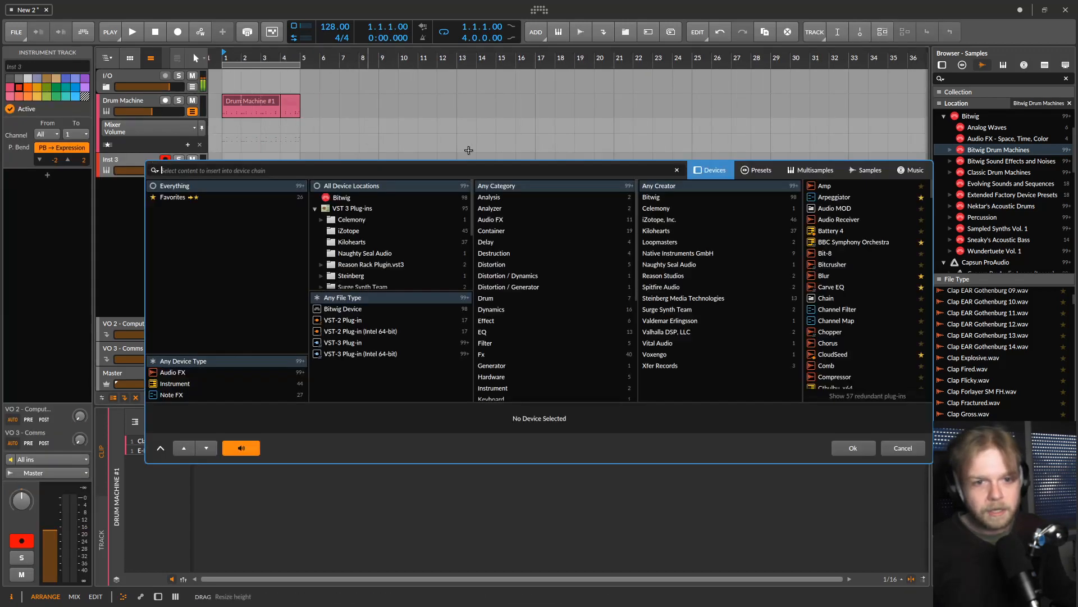
type("pol")
key("Down")
key("Down")
key("Down")
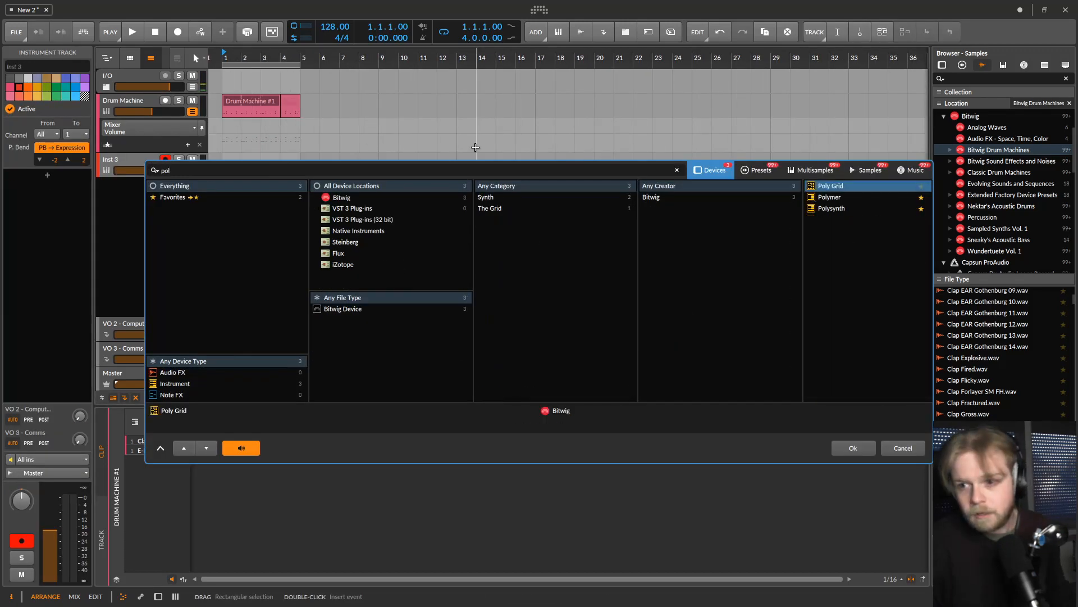
key("Up")
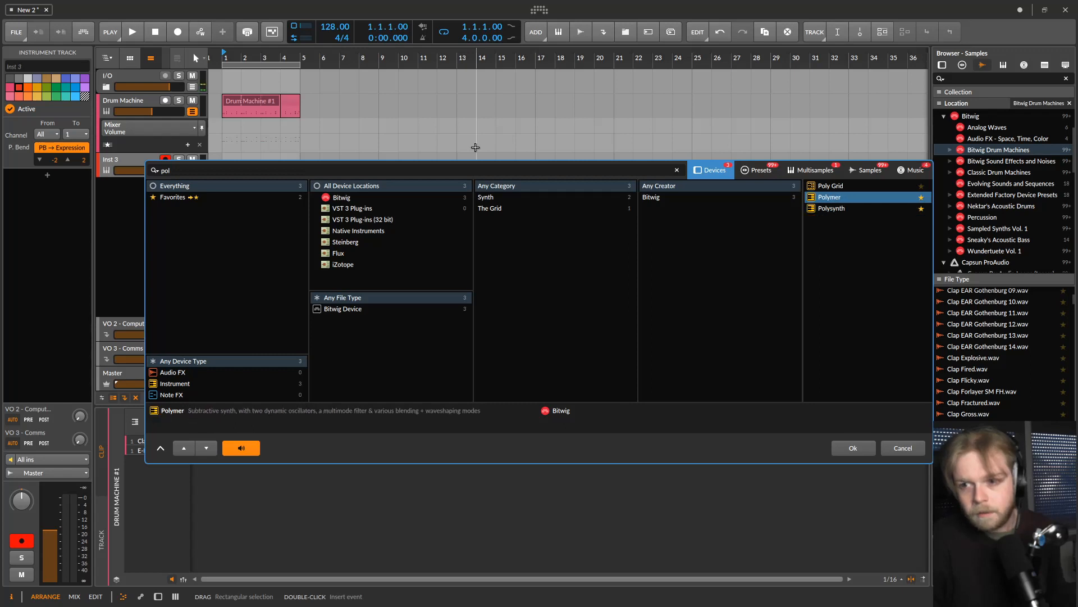
key("Return")
key("d")
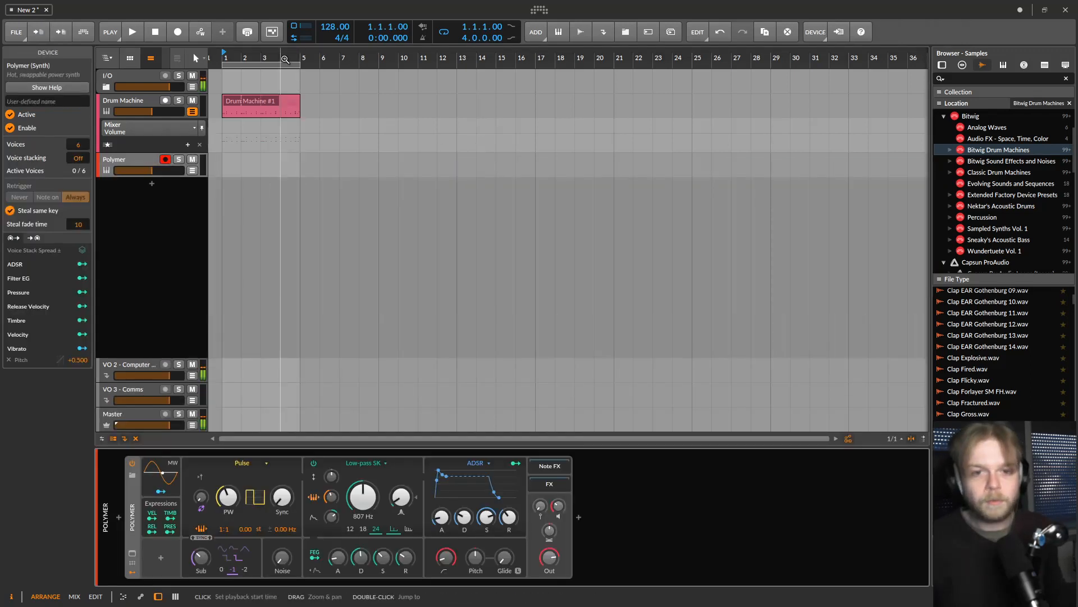
Insert an Arpeggiator before Polymer and set its note pattern to Blossom Up
double_click(116, 512)
type("ar")
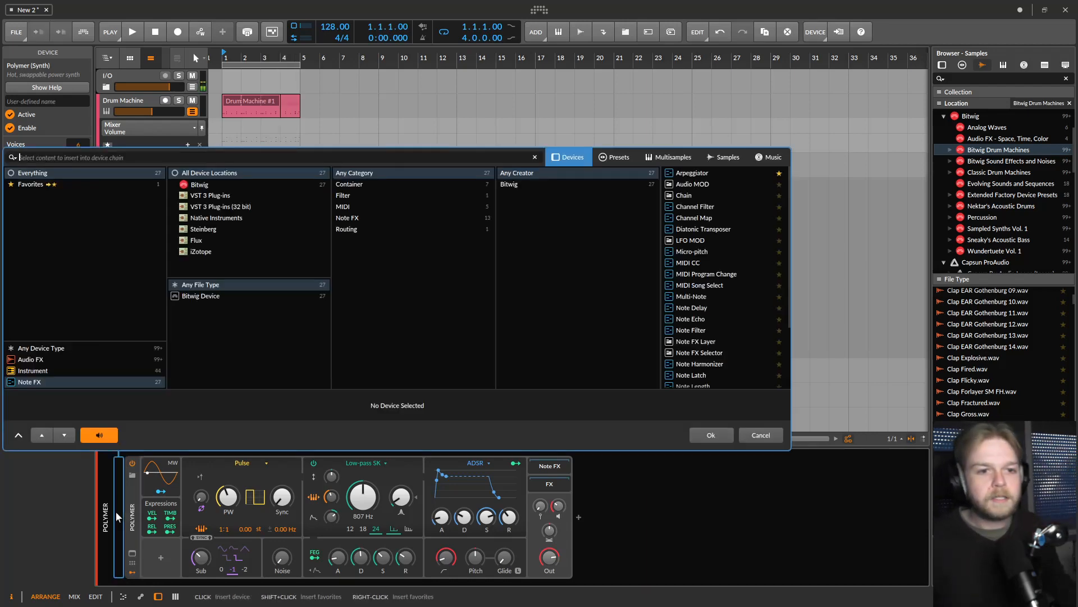
key("Return")
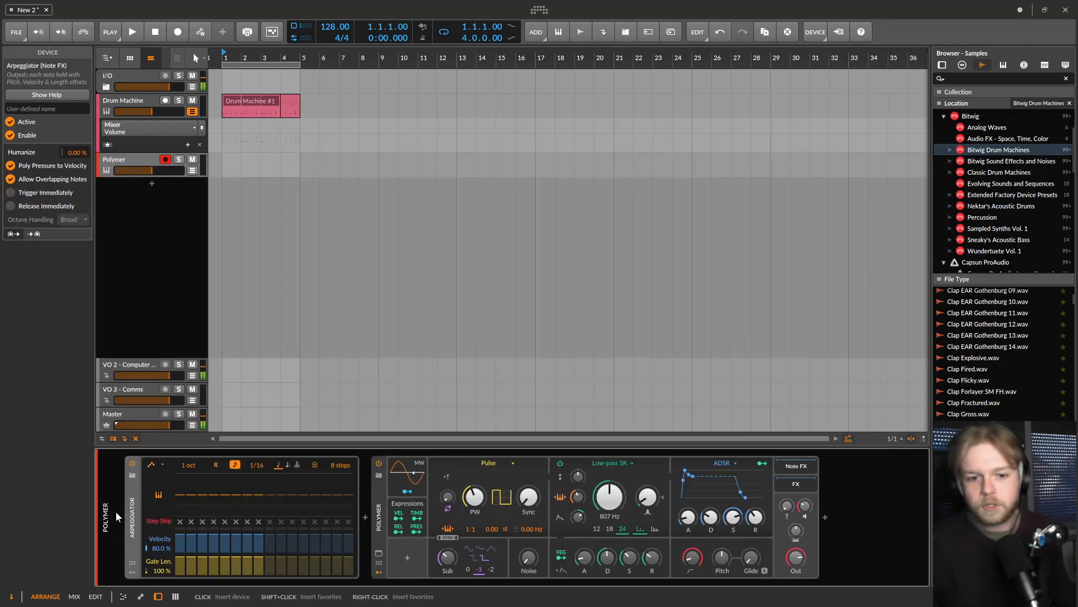
left_click(156, 463)
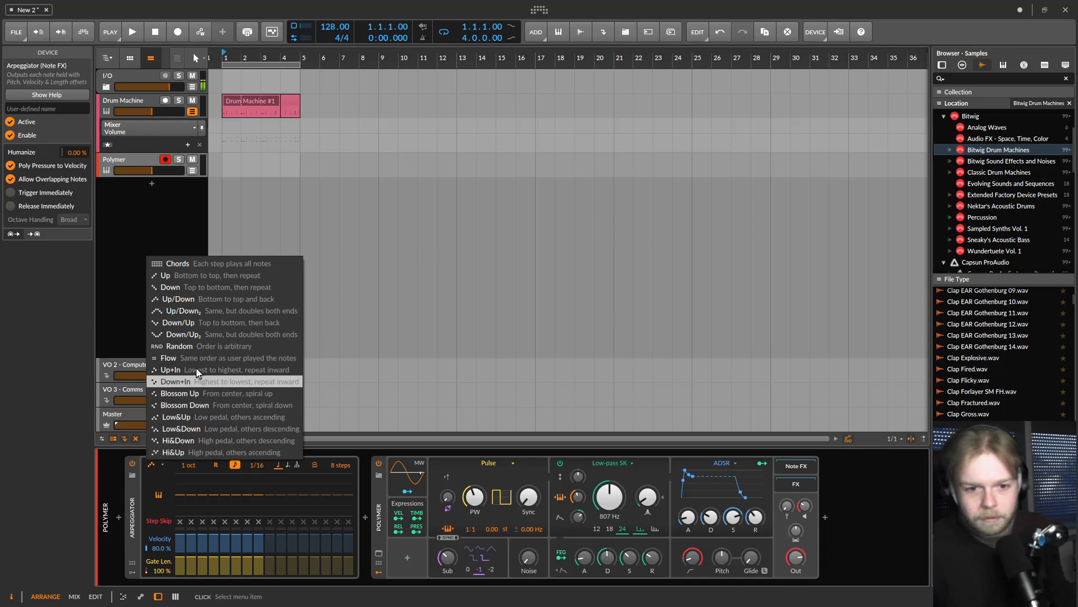
left_click(191, 396)
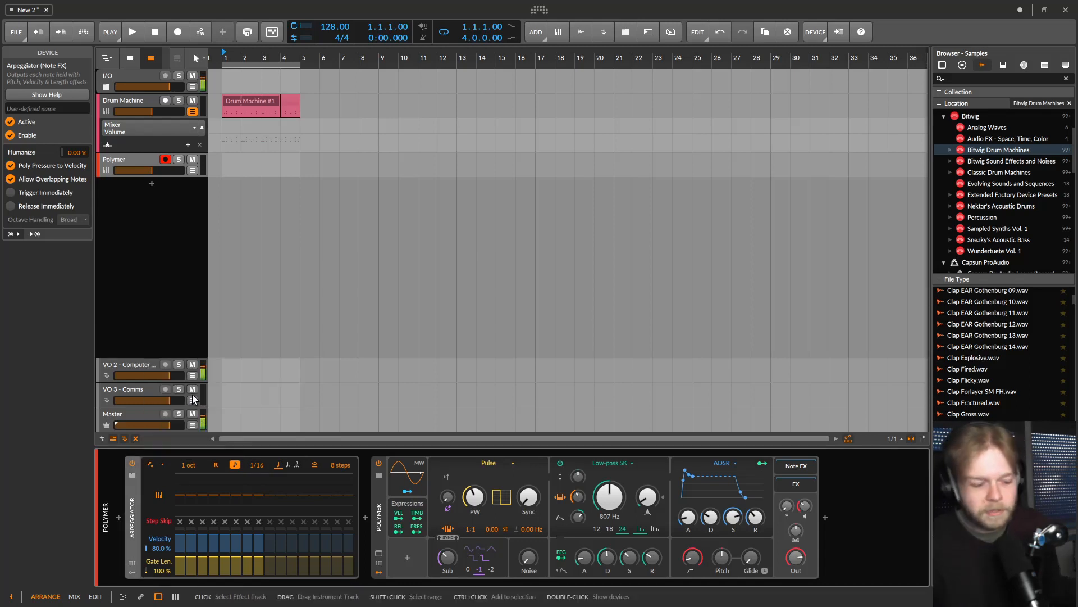
Set Polymer's low-pass filter cutoff to 1.21 kHz and record a part on the Polymer track within the 4-bar loop
left_click_drag(612, 504, 612, 526)
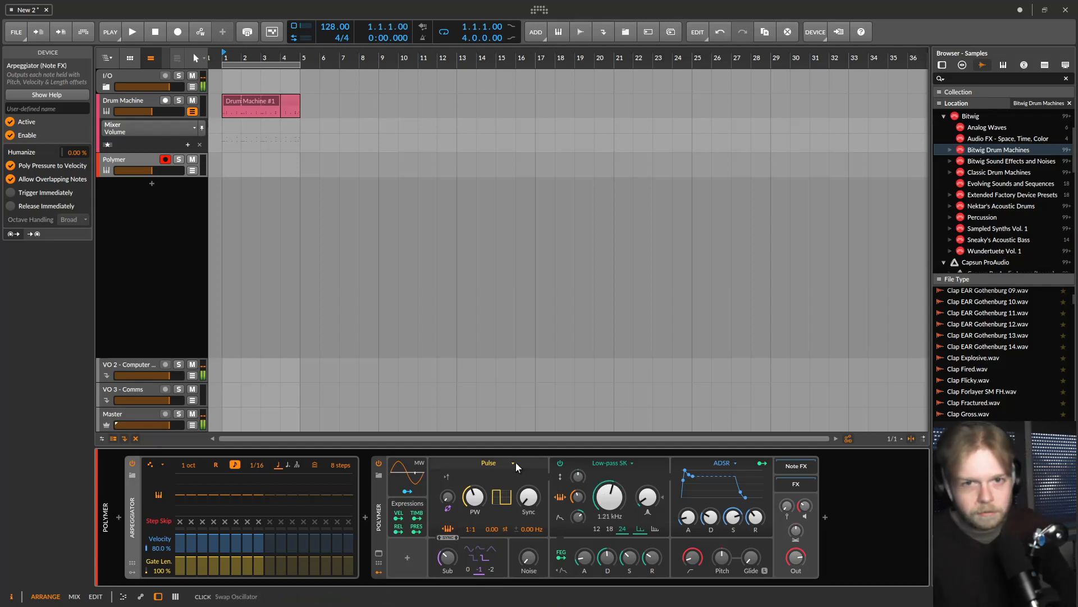
left_click(177, 32)
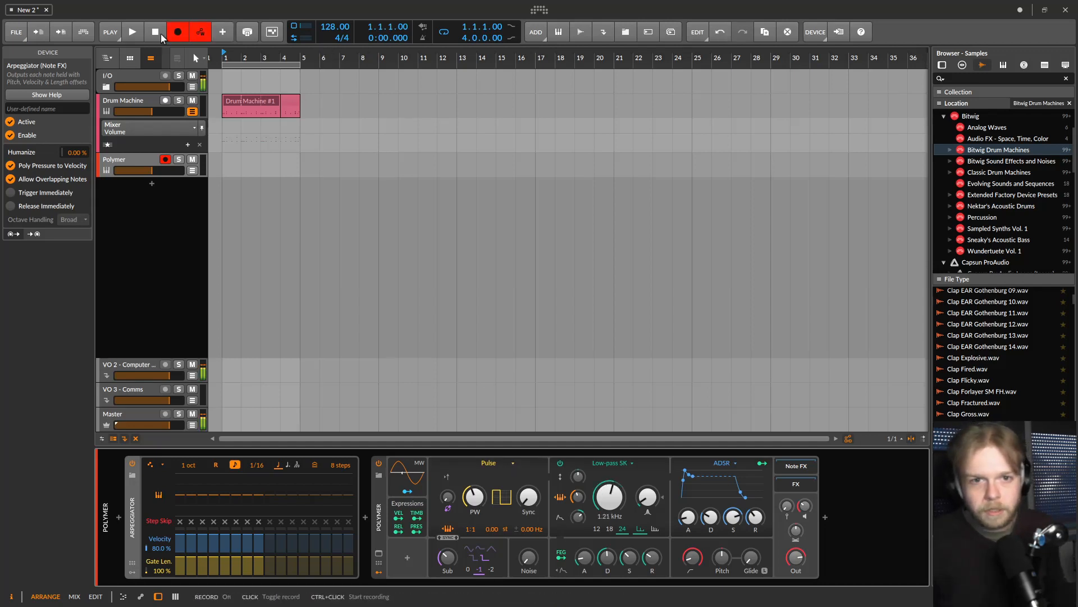
left_click(141, 33)
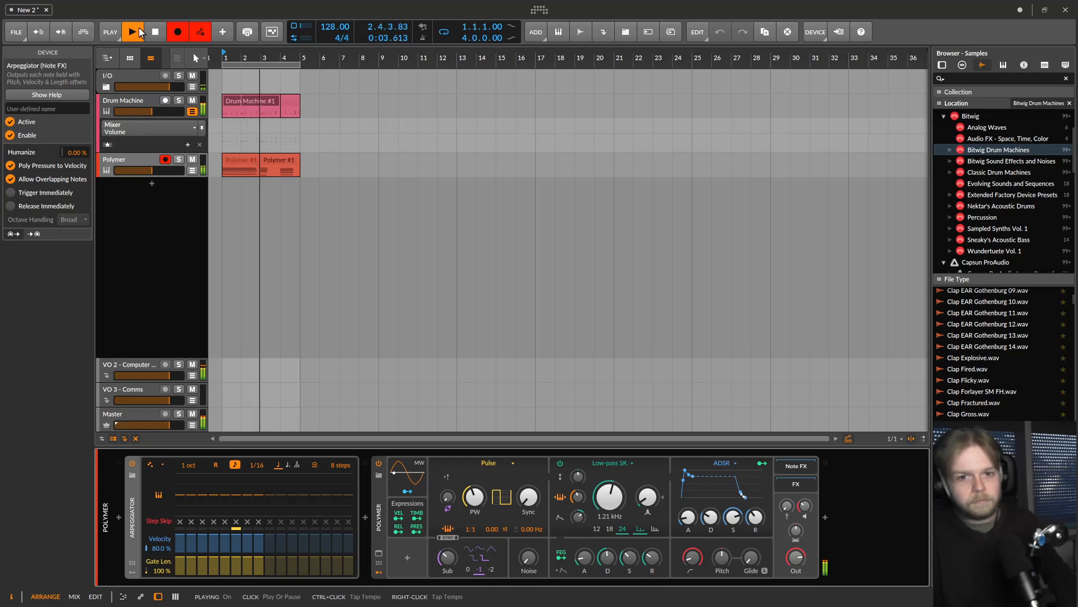
left_click(140, 31)
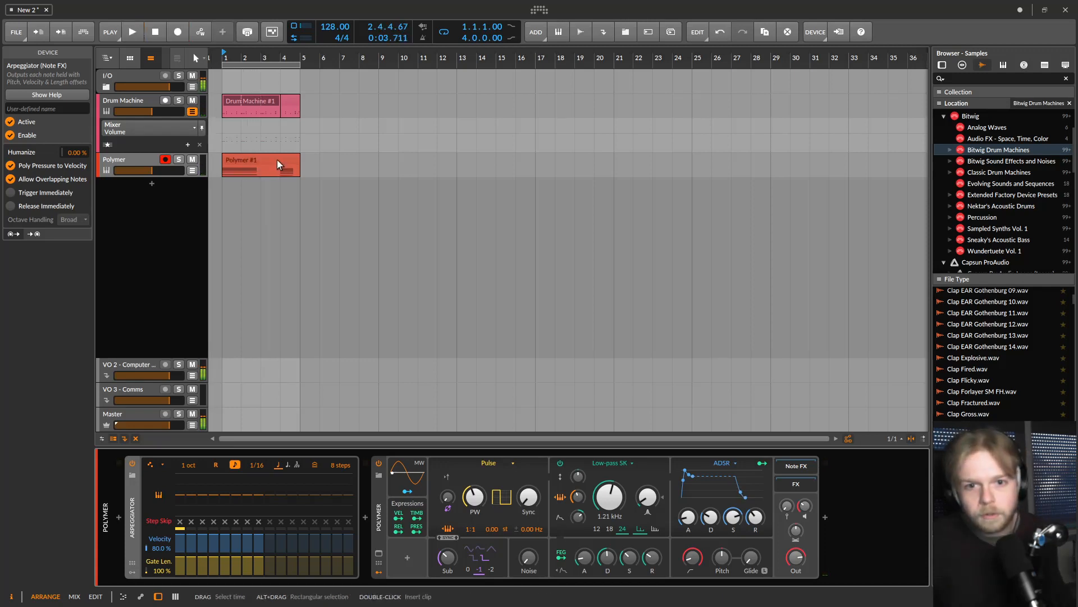
Undo the Polymer recording and redo it
key("ctrl+z")
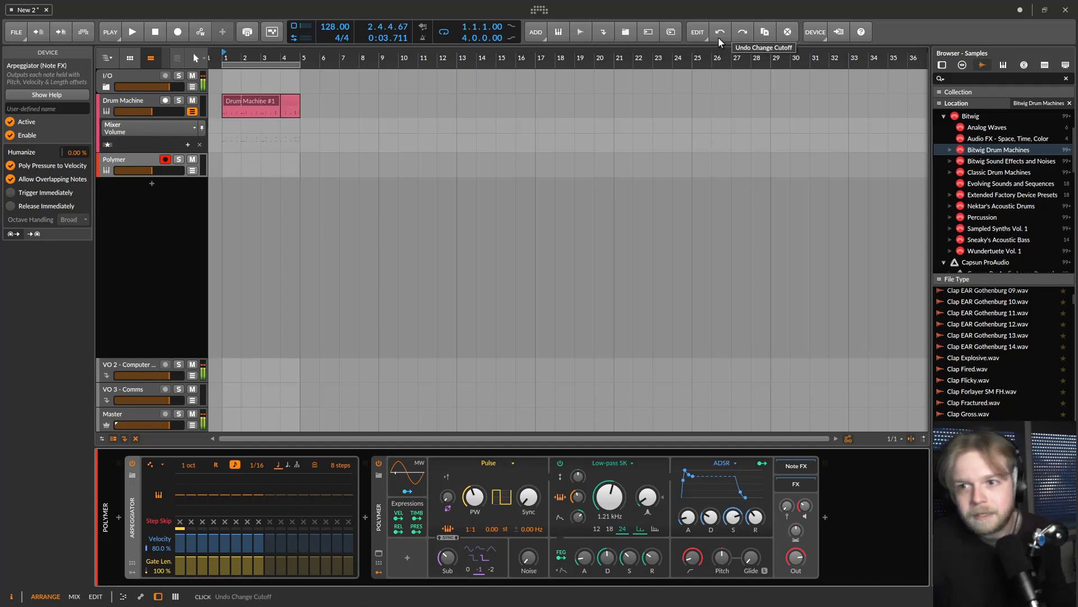
left_click(733, 37)
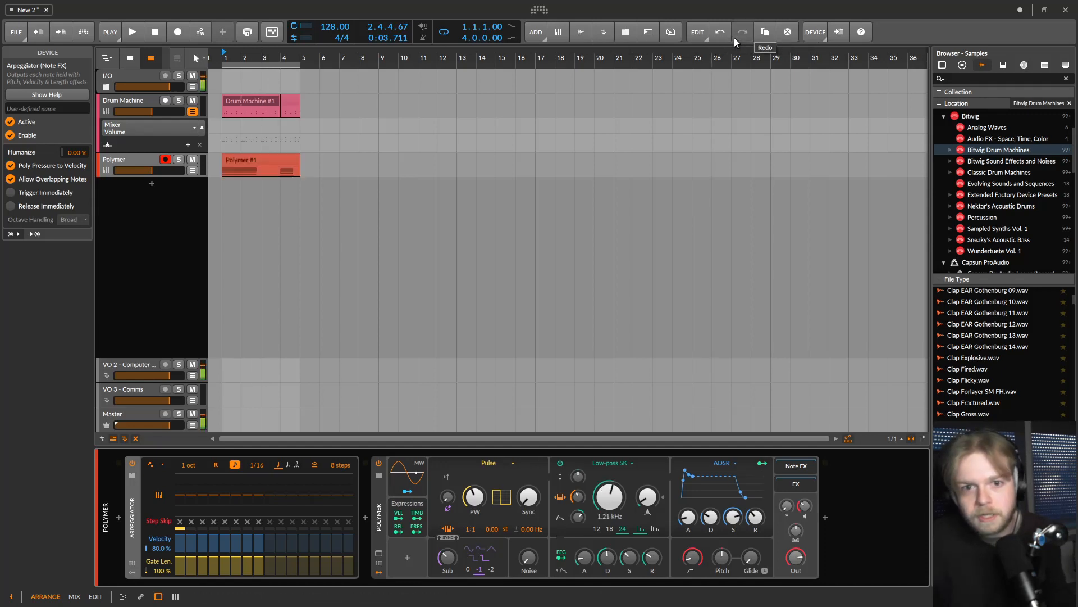
Play the arrangement from bar 1 to hear the Polymer and Drum Machine clips together, and stop playback
left_click(133, 33)
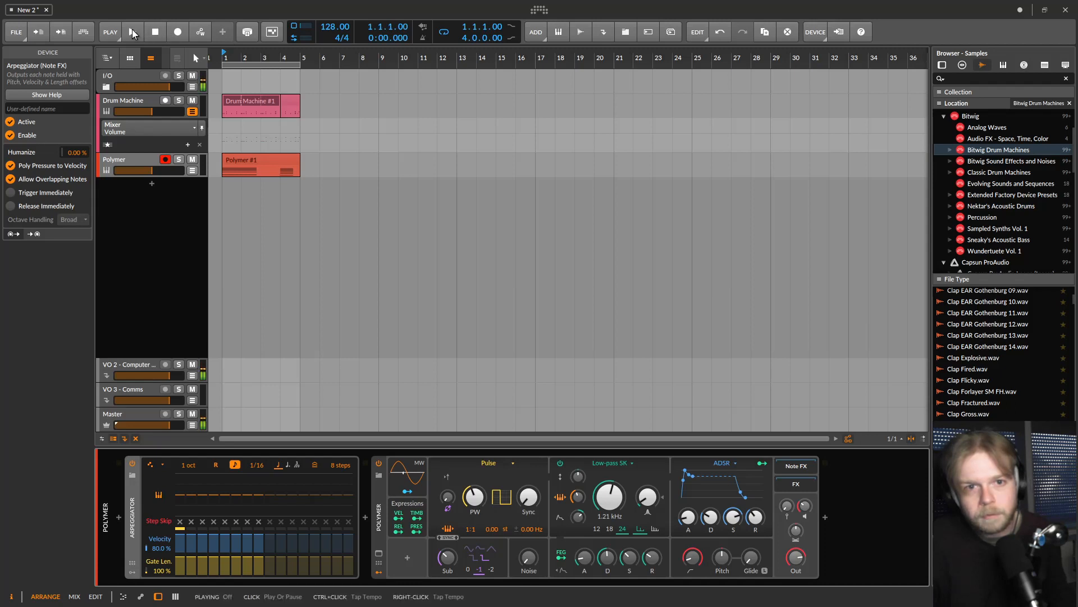
left_click(133, 32)
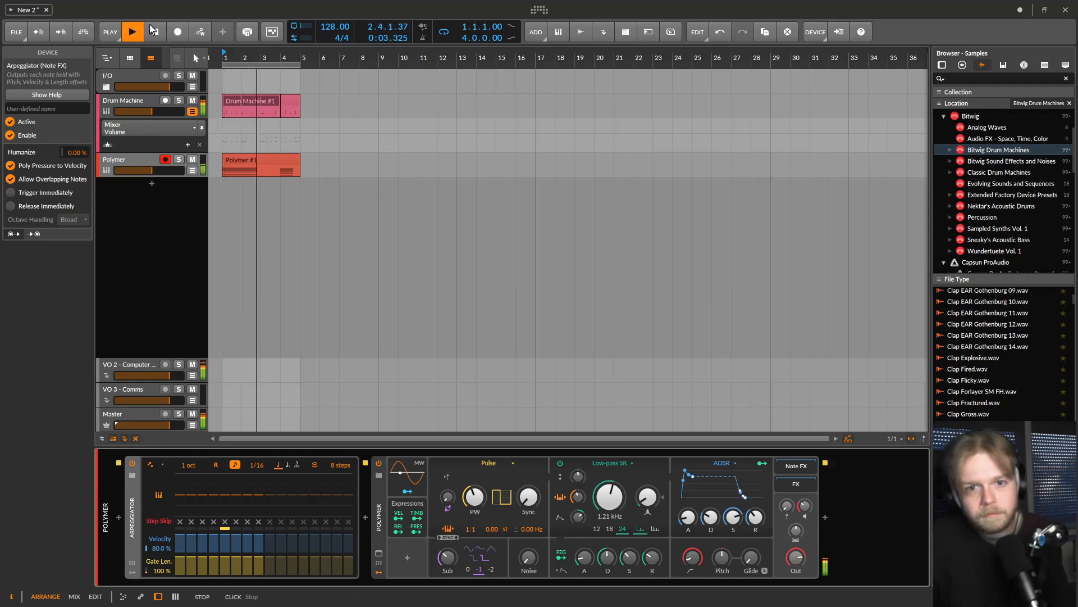
left_click(150, 26)
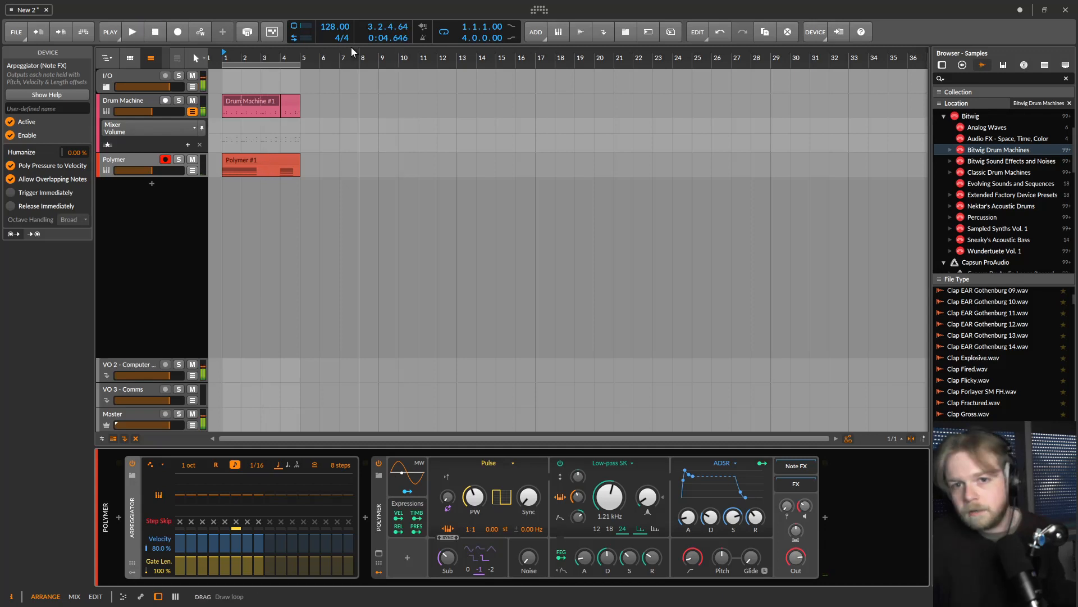
Open the audio export settings, examine the MP3 bitrate choices, tracks and time range, and cancel the export
left_click(23, 31)
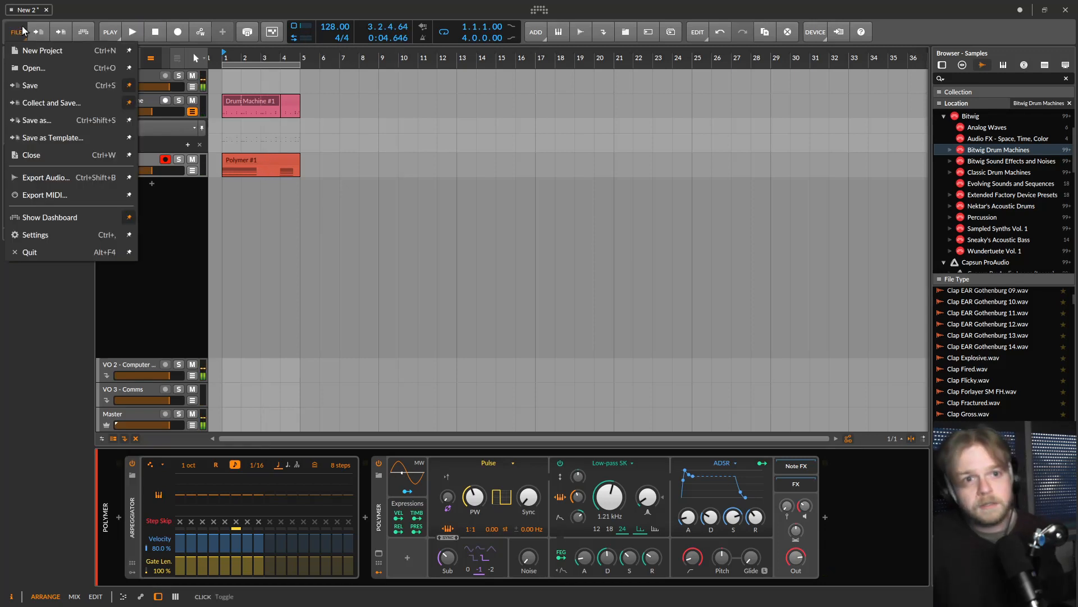
left_click(110, 178)
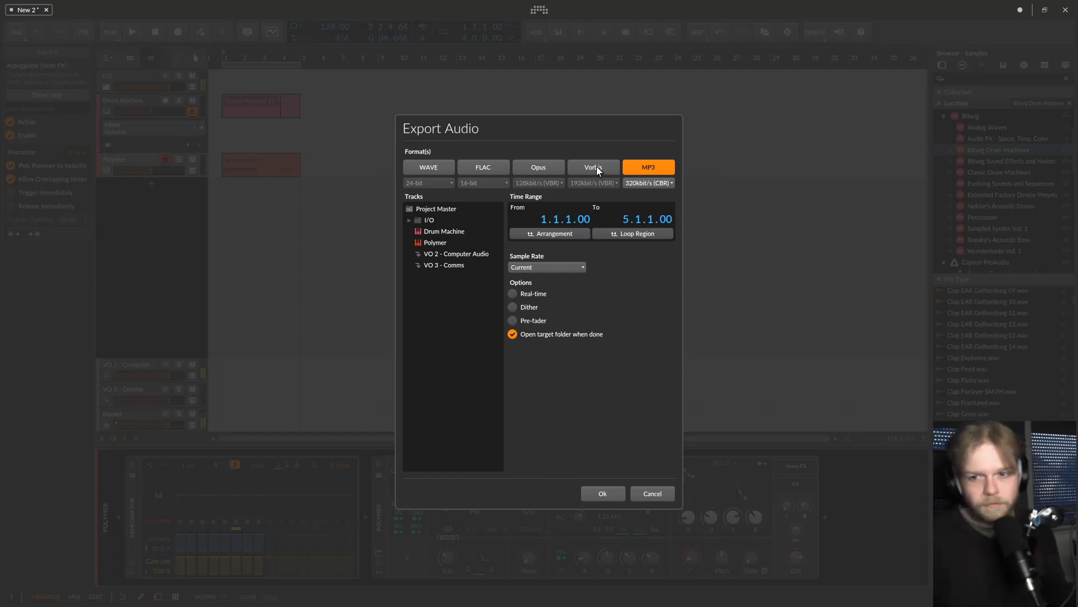
left_click(646, 183)
left_click(646, 183)
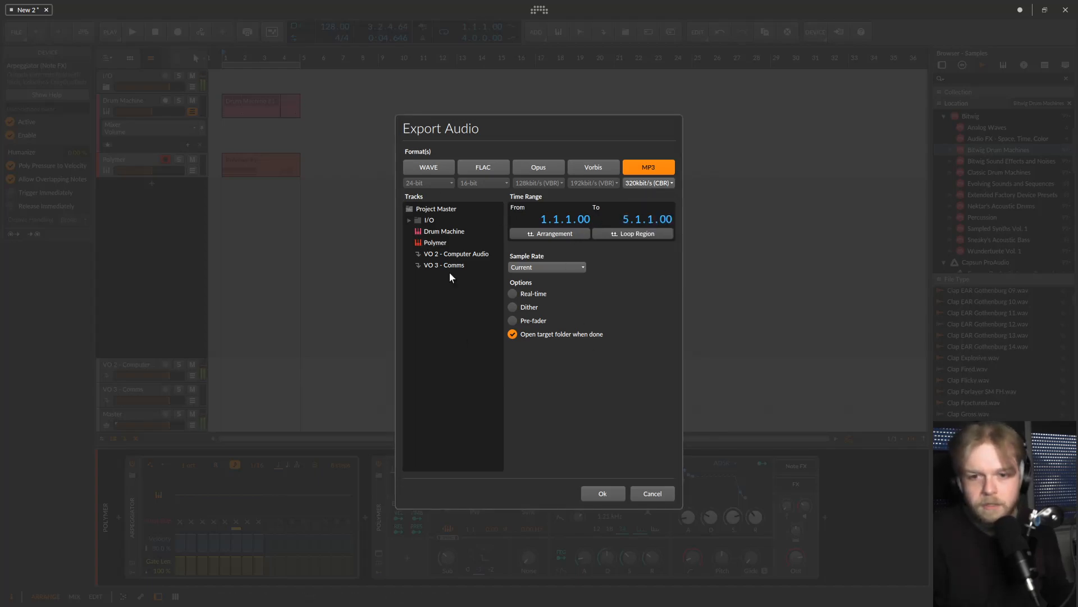
left_click(652, 492)
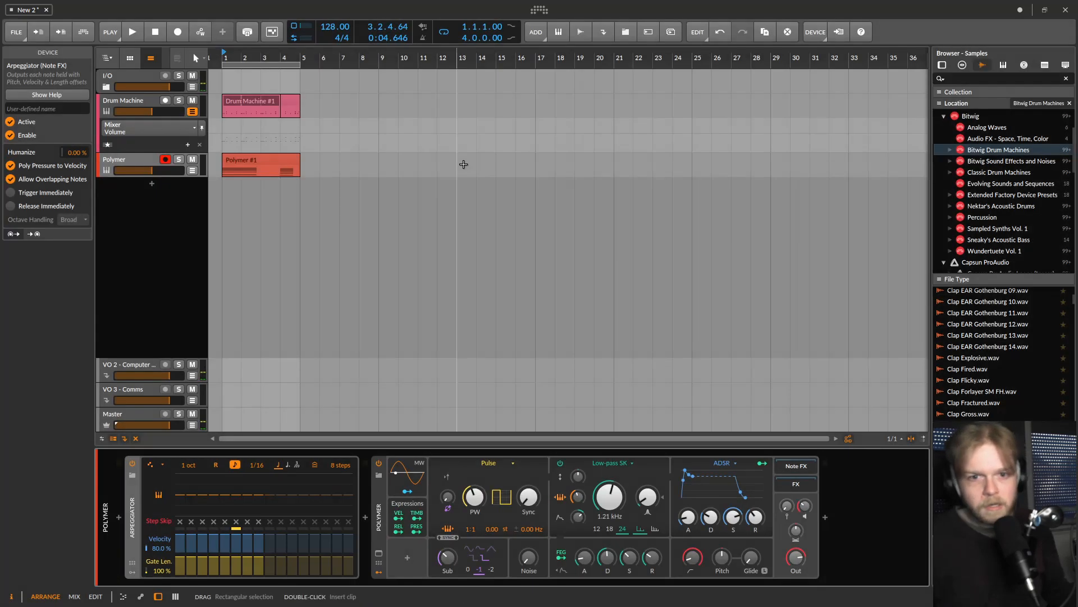
Start playback of the looped arrangement from bar 1
key("space")
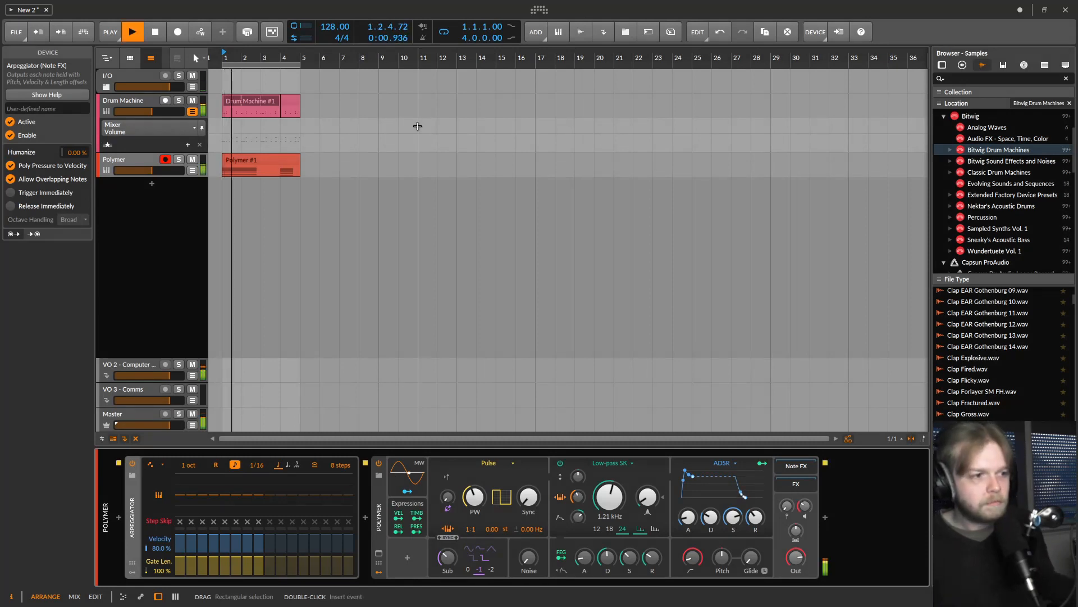